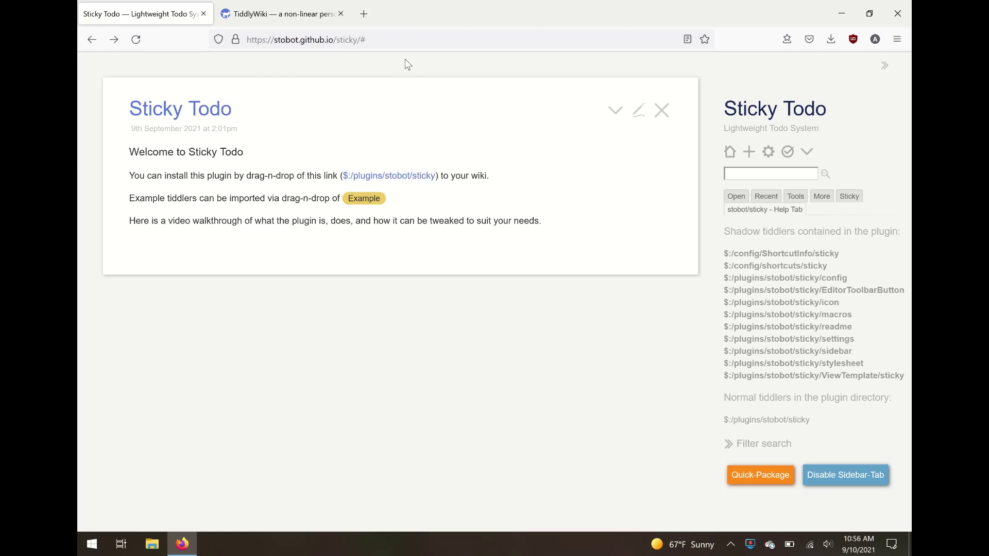
# Switch to the tiddlywiki.com page and close the HelloThere, GettingStarted and Community tiddlers
pyautogui.click(270, 17)
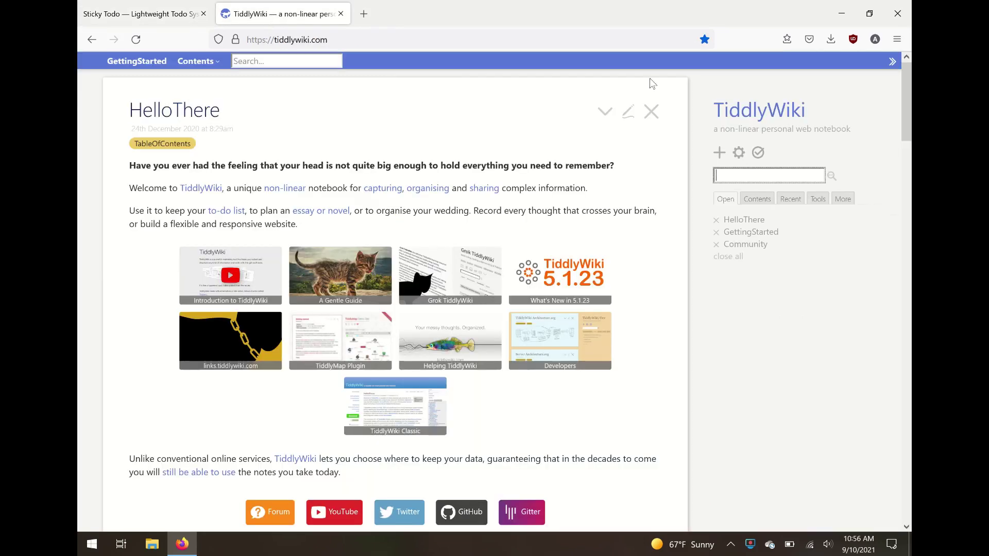
pyautogui.click(657, 122)
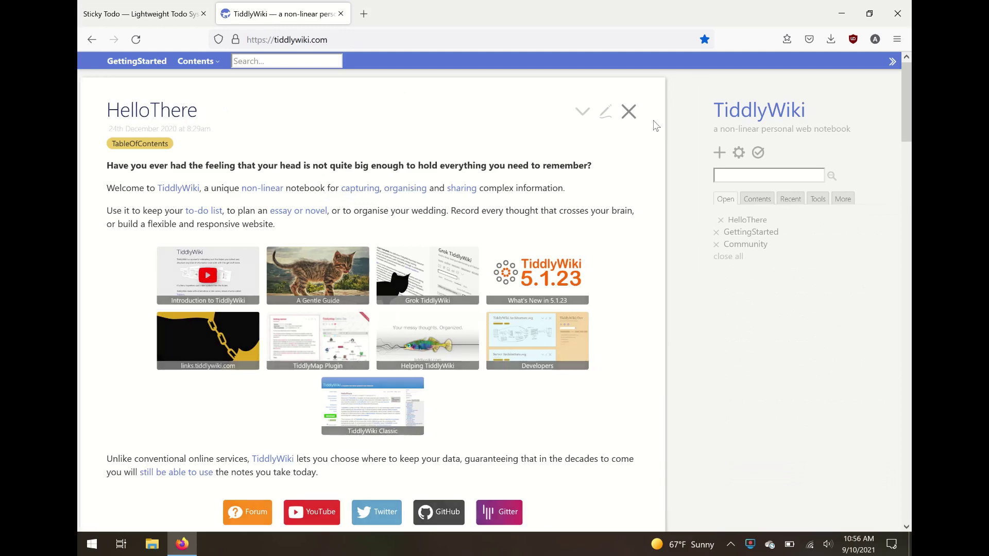
pyautogui.click(652, 113)
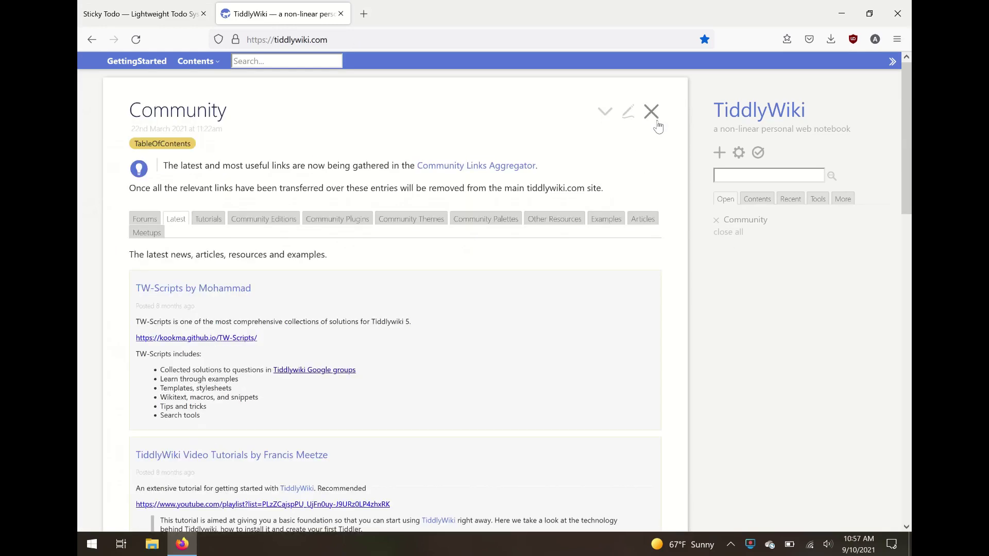
pyautogui.click(657, 123)
# Import the $:/plugins/stobot/sticky plugin from the Sticky Todo page into the tiddlywiki.com wiki and close the import report
pyautogui.click(156, 17)
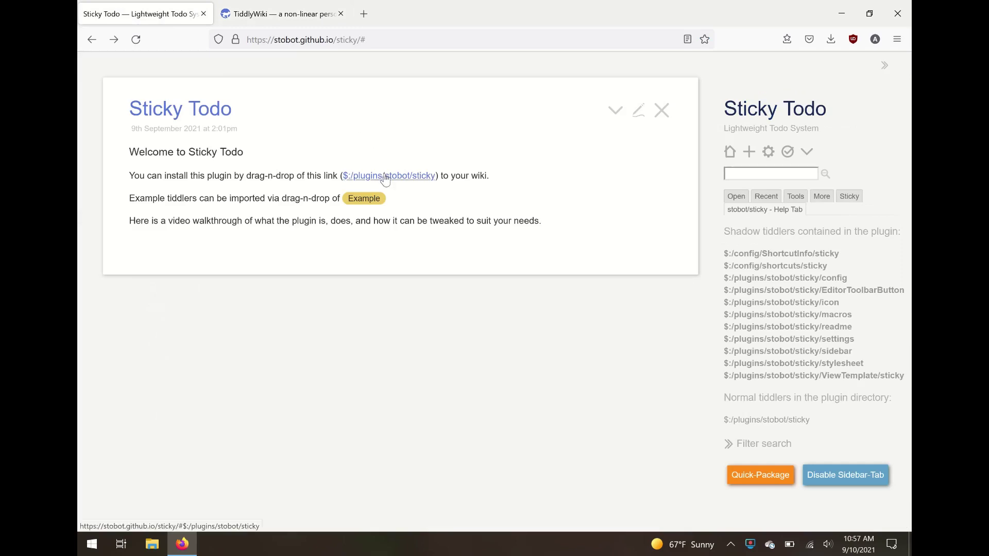
pyautogui.moveTo(385, 179); pyautogui.dragTo(293, 91)
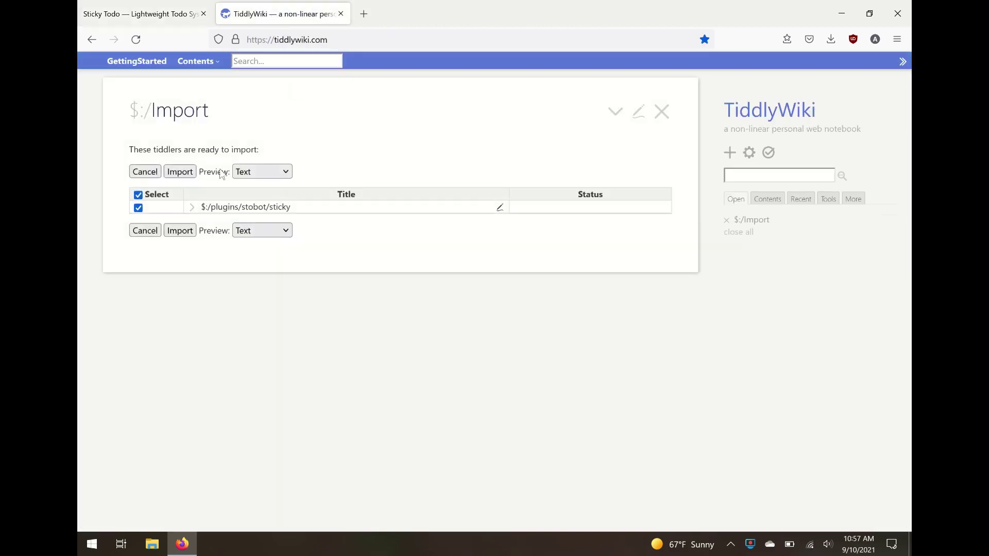
pyautogui.click(181, 230)
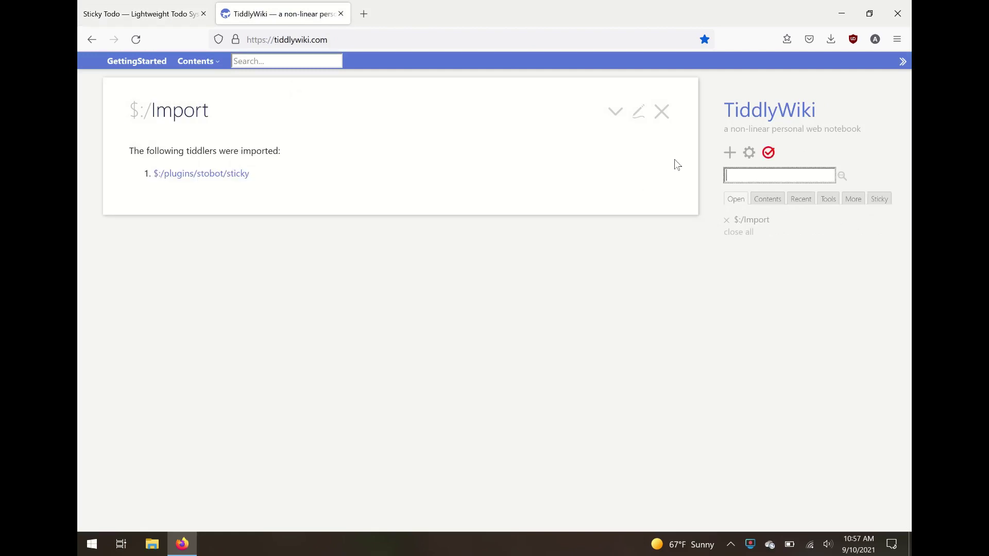
pyautogui.click(664, 117)
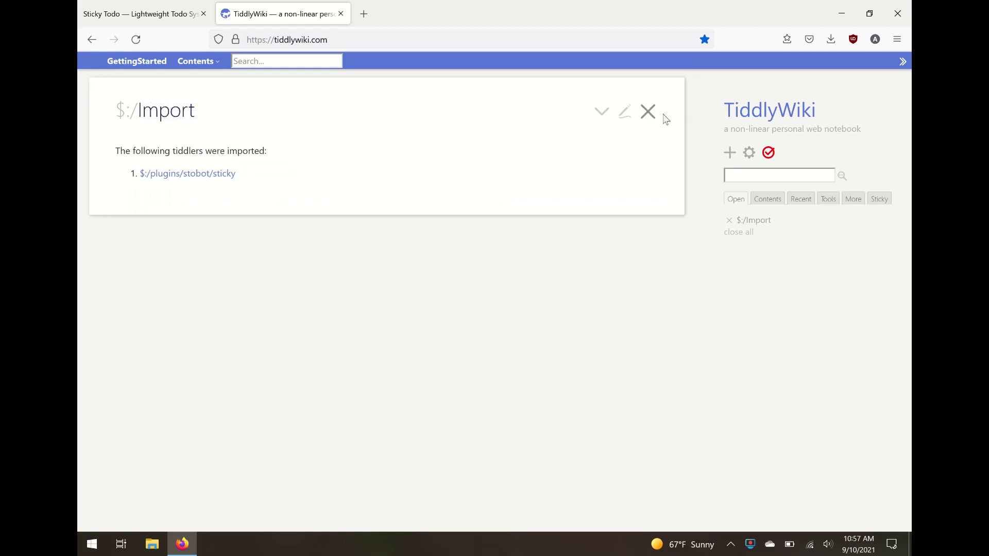
# Import all the tiddlers tagged Example from the Sticky Todo page into the tiddlywiki.com wiki
pyautogui.click(157, 17)
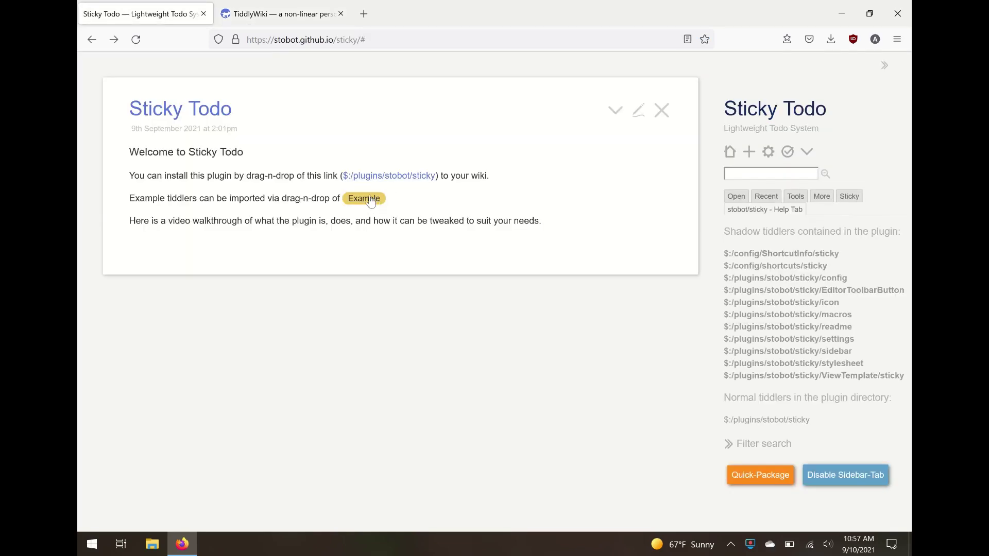
pyautogui.moveTo(370, 201); pyautogui.dragTo(291, 100)
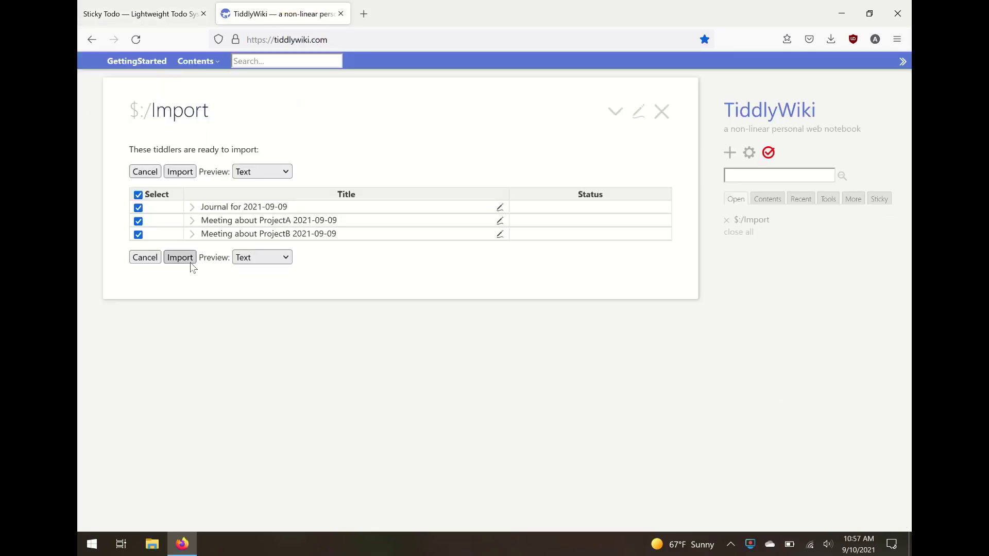
pyautogui.click(180, 258)
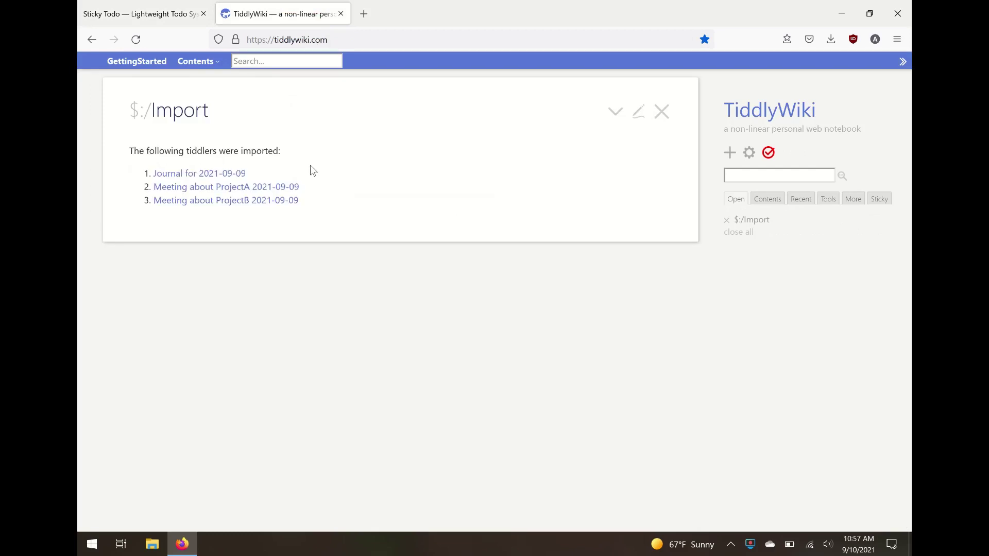
# Open "Meeting about ProjectA 2021-09-09" for editing and wrap the "talk to" phrase with its name under Phase 1 in a sticky macro
pyautogui.click(282, 188)
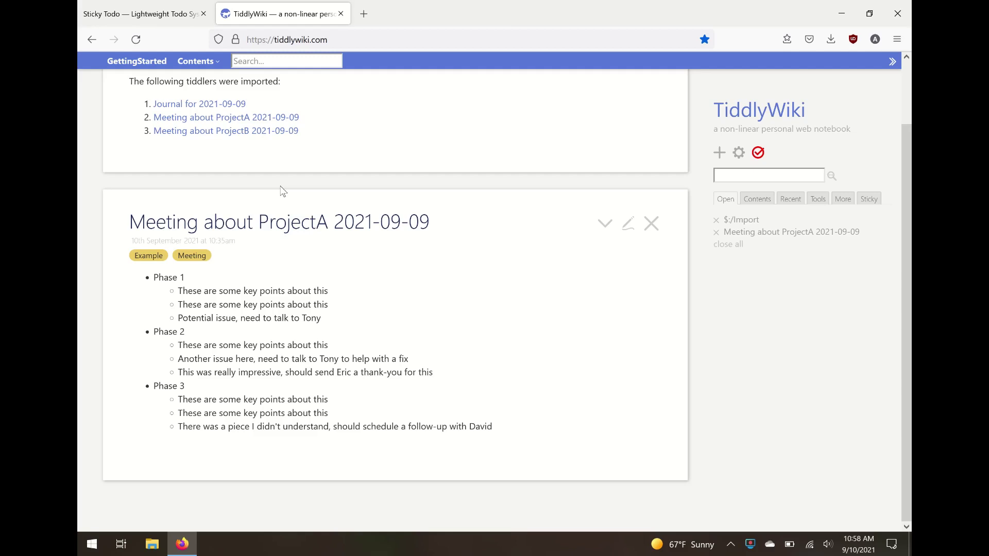
pyautogui.click(629, 223)
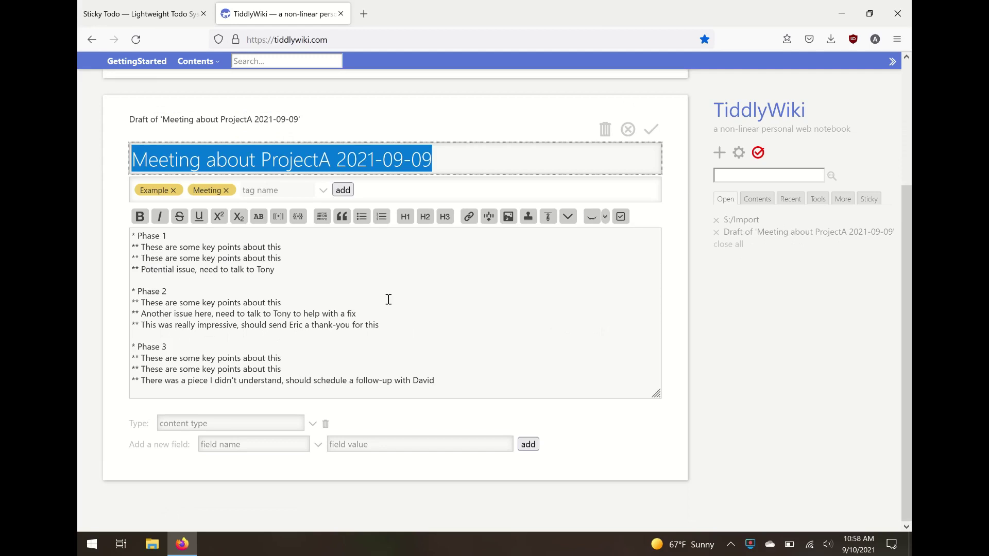
pyautogui.click(224, 274)
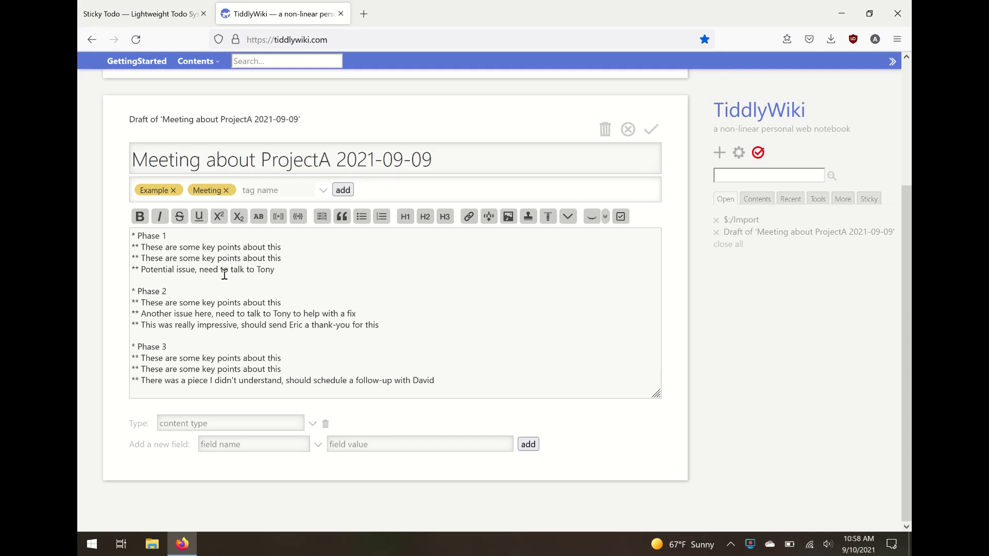
pyautogui.write('<<sticky "talk to Tony">>')
# Turn the "talk to" phrase with its name in the second Phase 2 bullet into a sticky to-do
pyautogui.moveTo(248, 314); pyautogui.dragTo(273, 314)
pyautogui.hotkey('shift', 'Right')
pyautogui.hotkey('shift', 'Right')
pyautogui.hotkey('shift', 'Right')
pyautogui.hotkey('shift', 'Right')
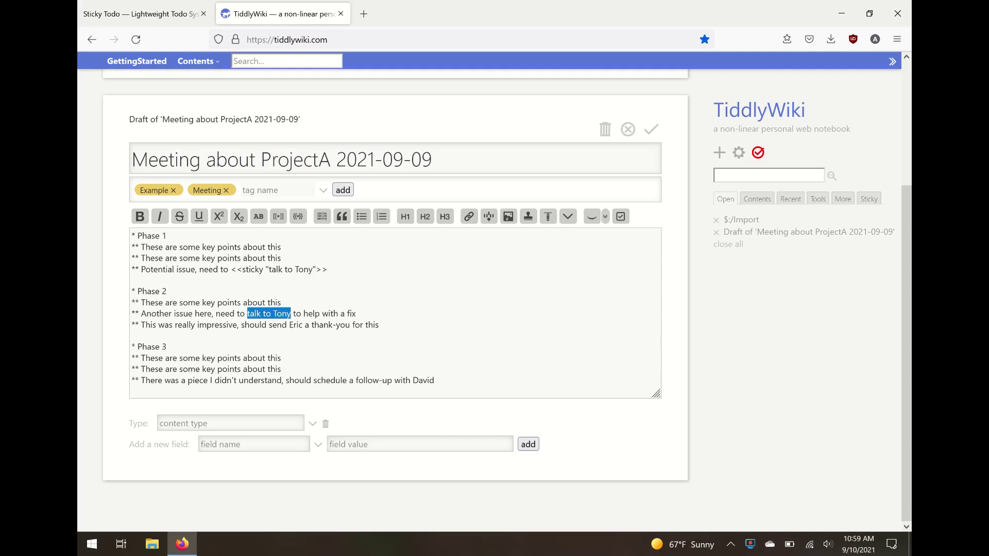
pyautogui.click(625, 223)
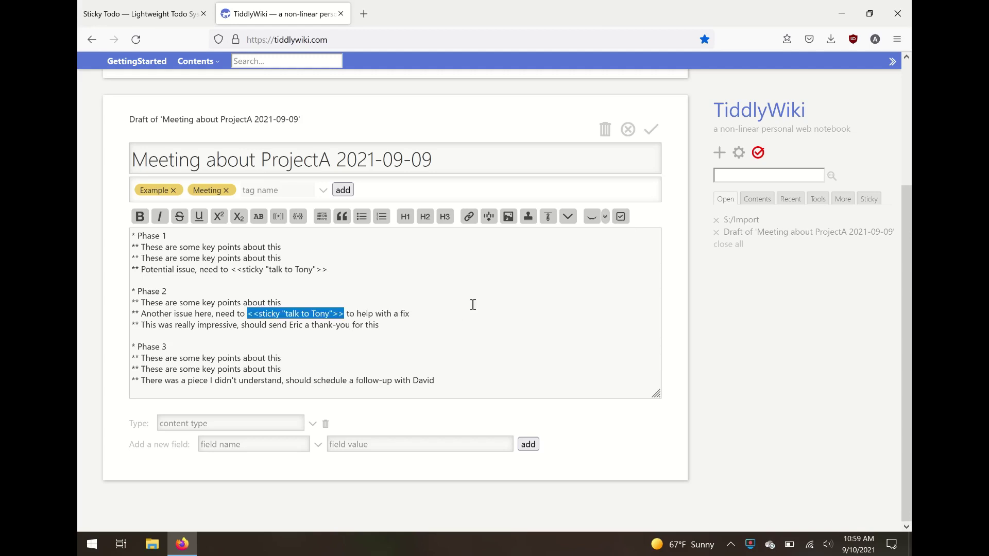
# Turn the phrase about sending a thank-you in the last Phase 2 bullet into a sticky to-do
pyautogui.click(297, 333)
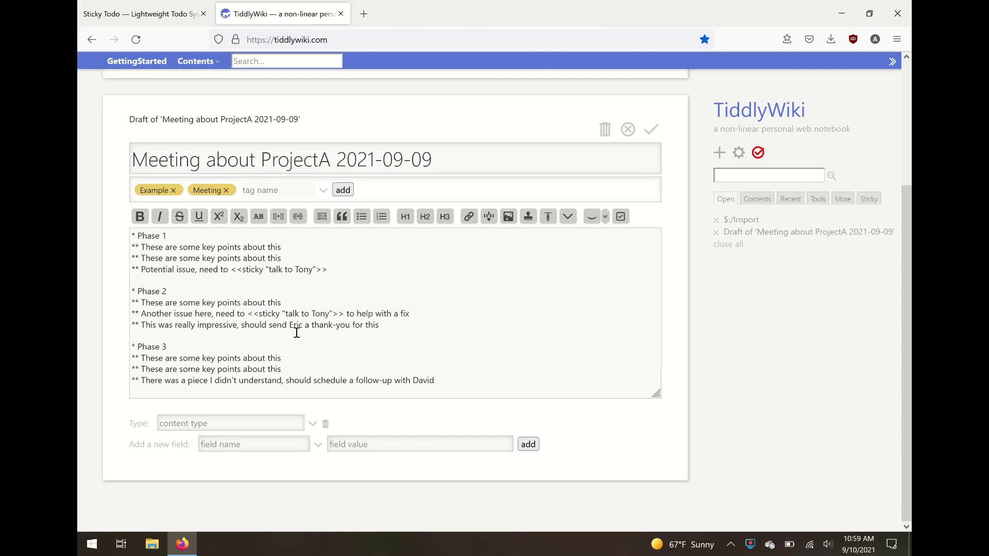
pyautogui.hotkey('ctrl', 'shift', 'Right')
pyautogui.hotkey('ctrl', 'shift', 'Right')
pyautogui.hotkey('ctrl', 'shift', 'Right')
pyautogui.hotkey('ctrl', 'shift', 'Right')
pyautogui.hotkey('ctrl', 'shift', 'Right')
pyautogui.hotkey('shift', 'Left')
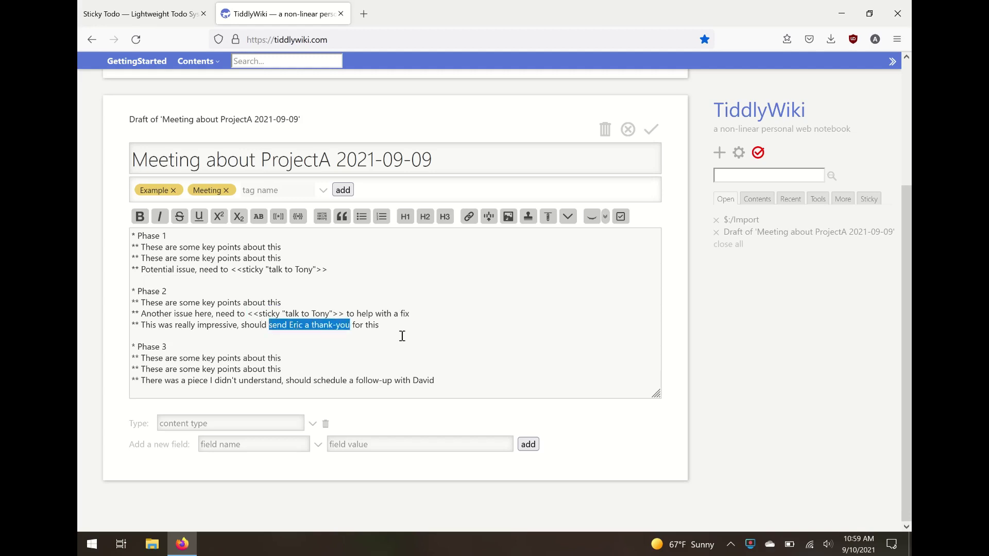
pyautogui.click(621, 217)
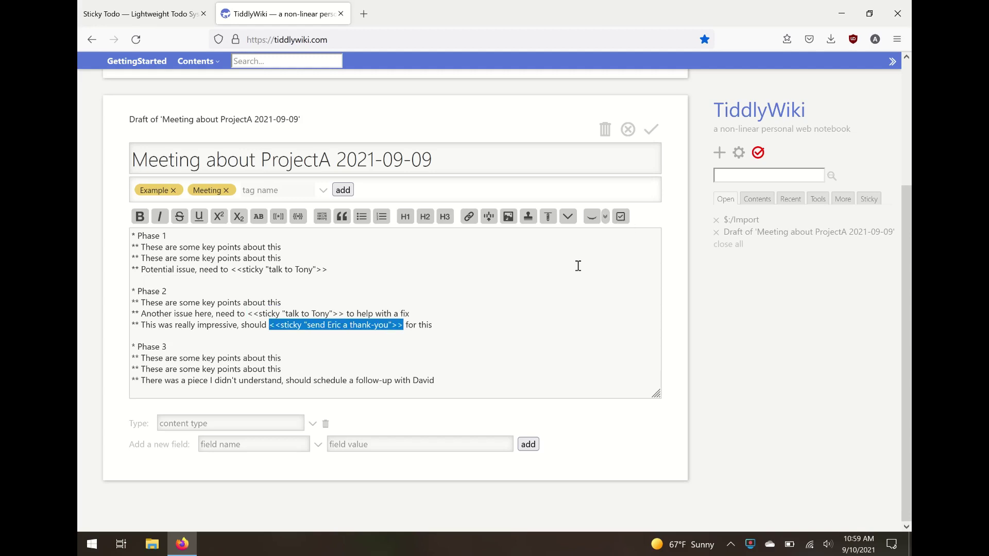
# Turn the "schedule a follow-up" phrase through the end of the last Phase 3 bullet into a sticky to-do and save the tiddler
pyautogui.click(318, 386)
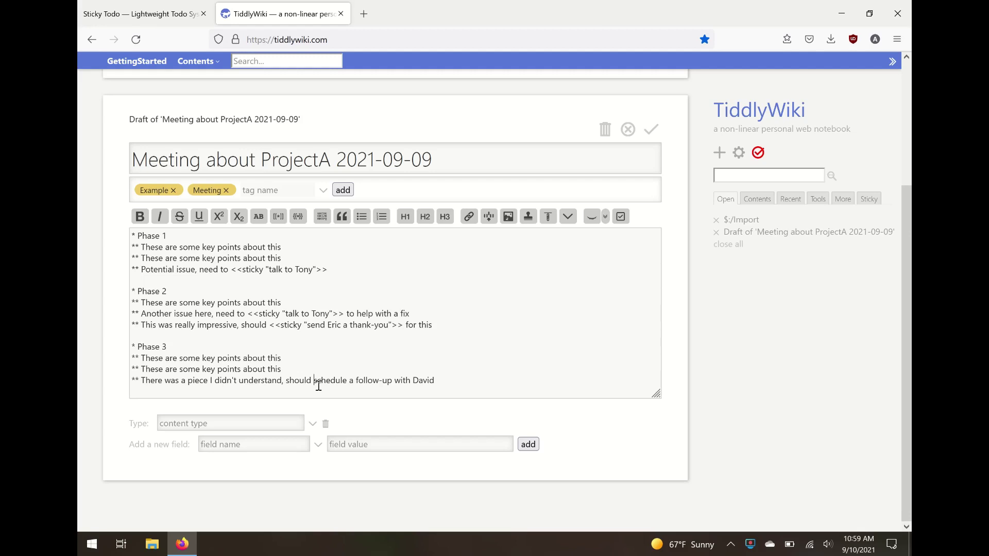
pyautogui.hotkey('shift', 'Right')
pyautogui.hotkey('shift', 'Right')
pyautogui.hotkey('shift', 'Right')
pyautogui.hotkey('shift', 'Right')
pyautogui.hotkey('shift', 'Right')
pyautogui.hotkey('shift', 'Right')
pyautogui.hotkey('shift', 'Right')
pyautogui.hotkey('shift', 'Right')
pyautogui.hotkey('shift', 'Right')
pyautogui.hotkey('shift', 'Right')
pyautogui.hotkey('shift', 'Right')
pyautogui.hotkey('shift', 'Right')
pyautogui.hotkey('shift', 'Right')
pyautogui.hotkey('shift', 'Right')
pyautogui.hotkey('shift', 'Right')
pyautogui.hotkey('shift', 'Right')
pyautogui.hotkey('shift', 'Right')
pyautogui.hotkey('shift', 'Right')
pyautogui.hotkey('shift', 'Right')
pyautogui.hotkey('shift', 'Right')
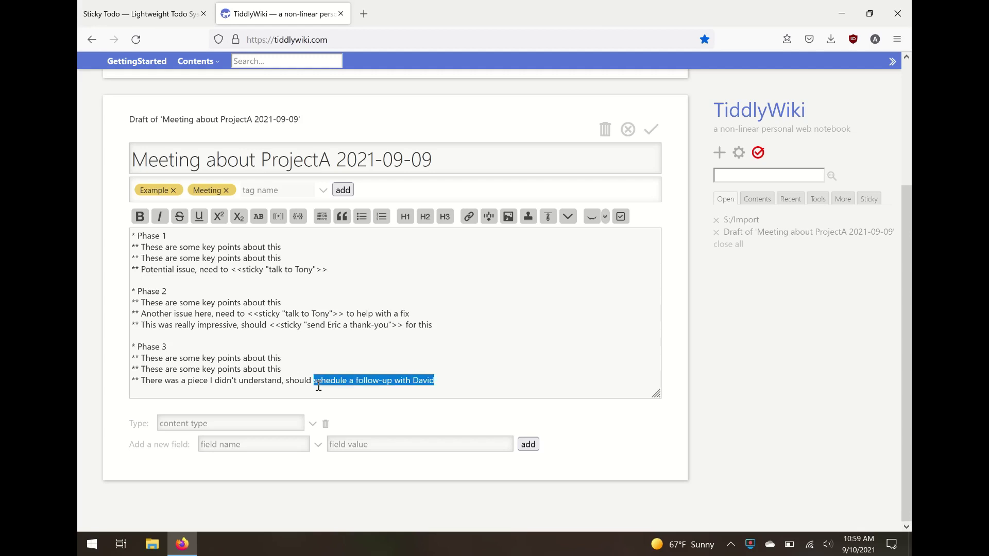
pyautogui.click(621, 217)
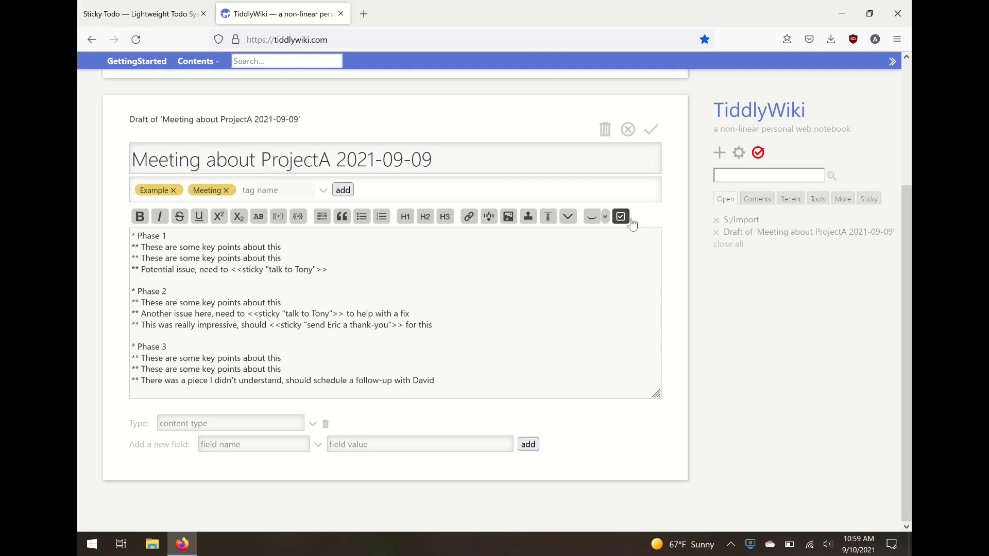
pyautogui.click(659, 133)
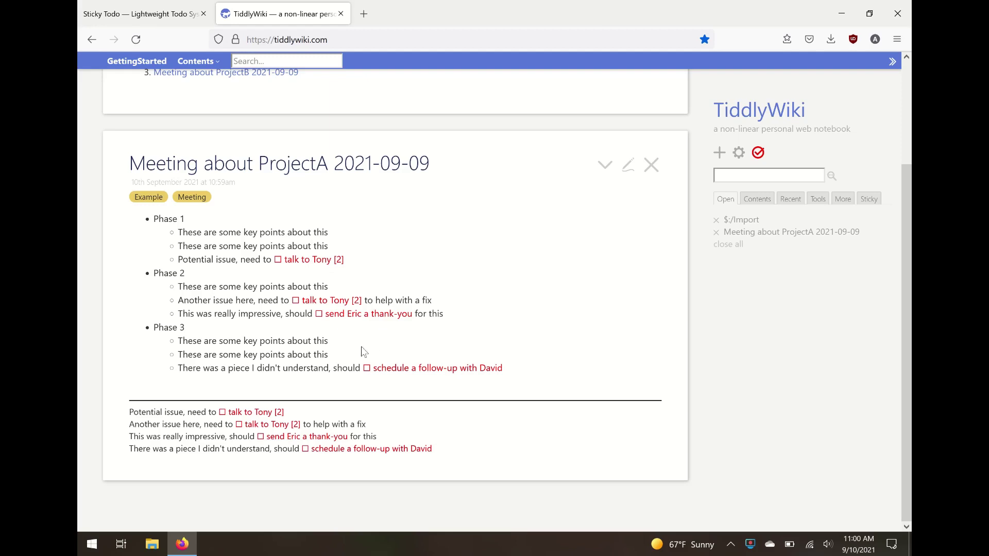
# Mark the thank-you and both "talk to" to-dos as done, and check their markup in the ProjectA tiddler's source
pyautogui.click(367, 316)
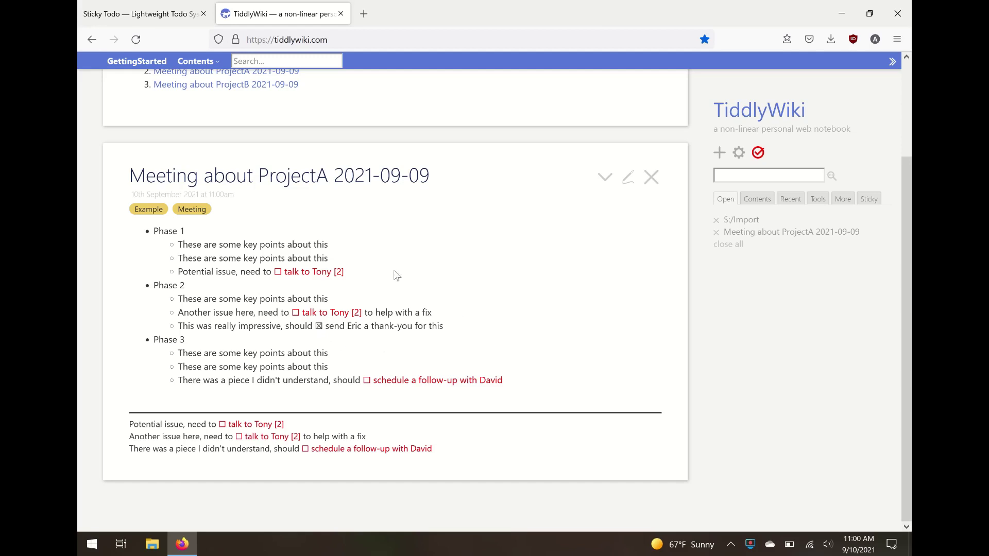
pyautogui.click(313, 273)
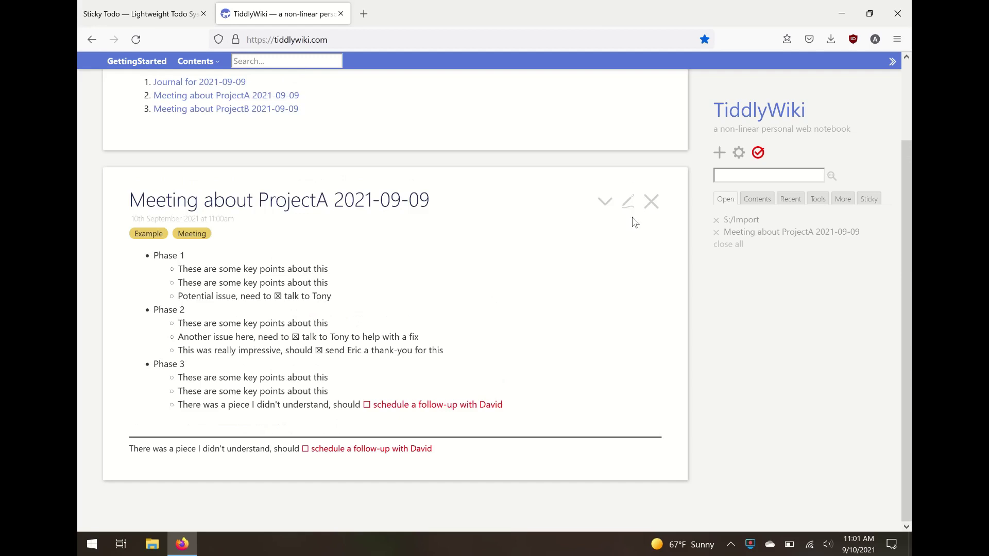
pyautogui.click(628, 202)
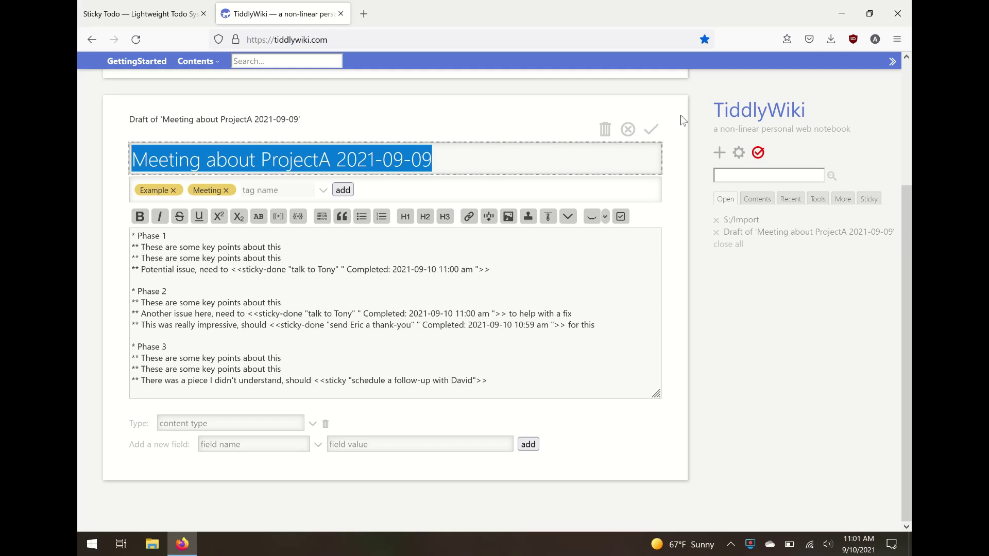
pyautogui.click(653, 129)
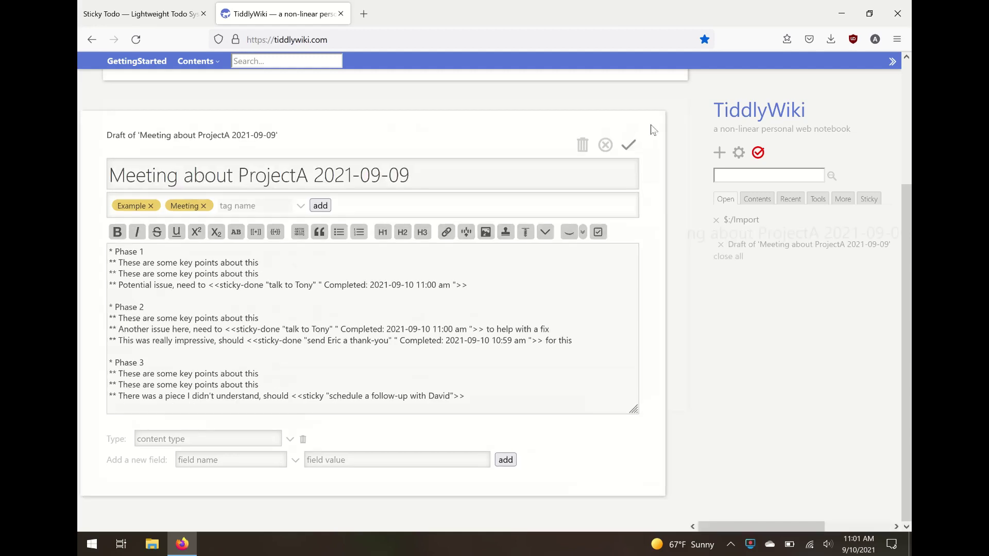
pyautogui.click(654, 130)
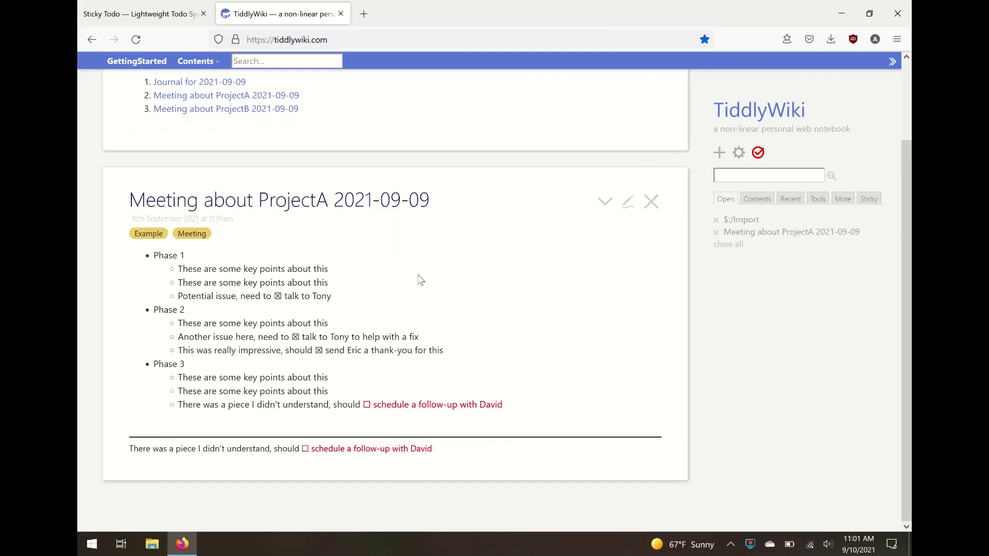
# Reopen the thank-you to-do and strip it back to plain text, checking the result in the ProjectA tiddler's source
pyautogui.click(370, 356)
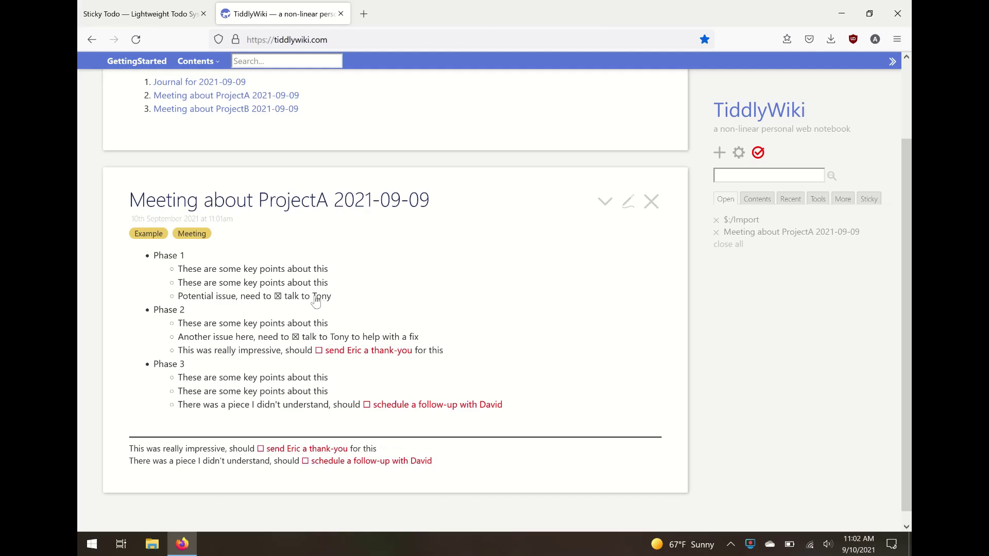
pyautogui.moveTo(312, 300)
pyautogui.click(376, 353)
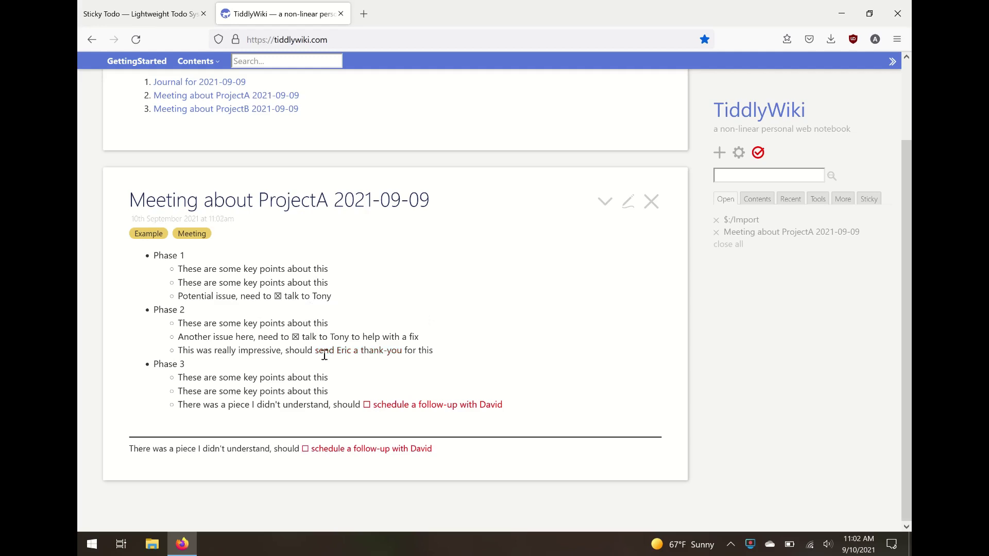
pyautogui.click(628, 202)
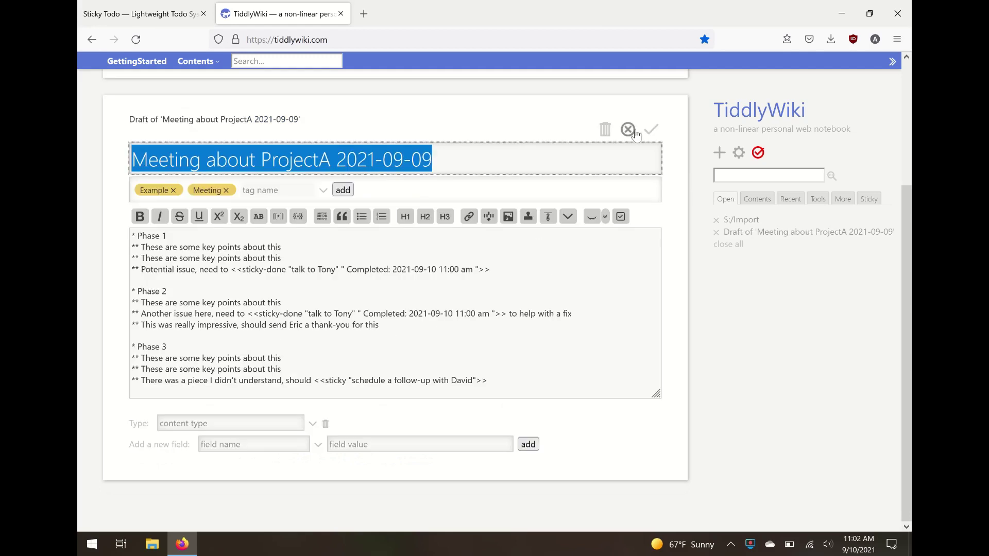
pyautogui.click(653, 132)
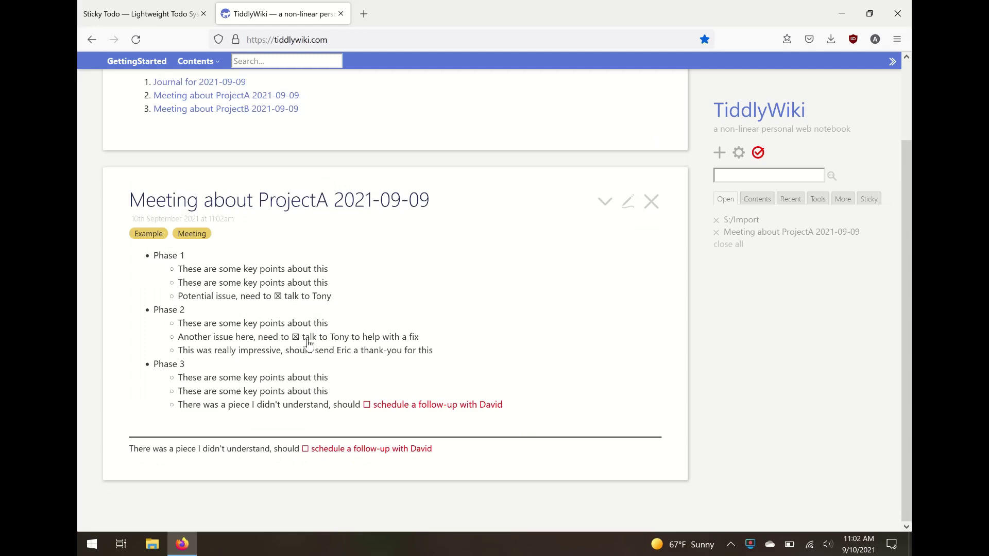
# Open "Meeting about ProjectB 2021-09-09" and review its inline to-dos and the to-do summary beneath the notes
pyautogui.moveTo(308, 344)
pyautogui.click(248, 110)
pyautogui.scroll(2, 250, 112)
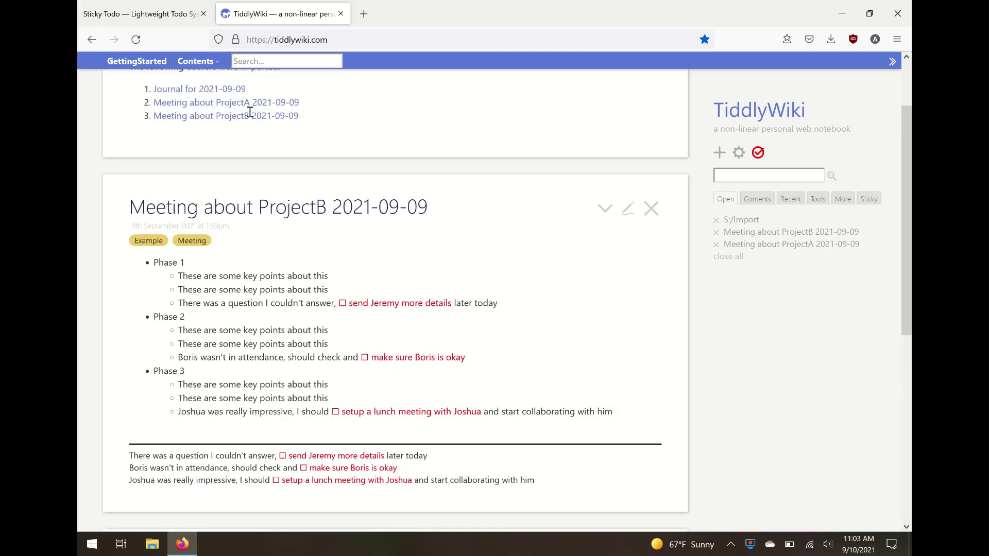
pyautogui.scroll(2, 250, 112)
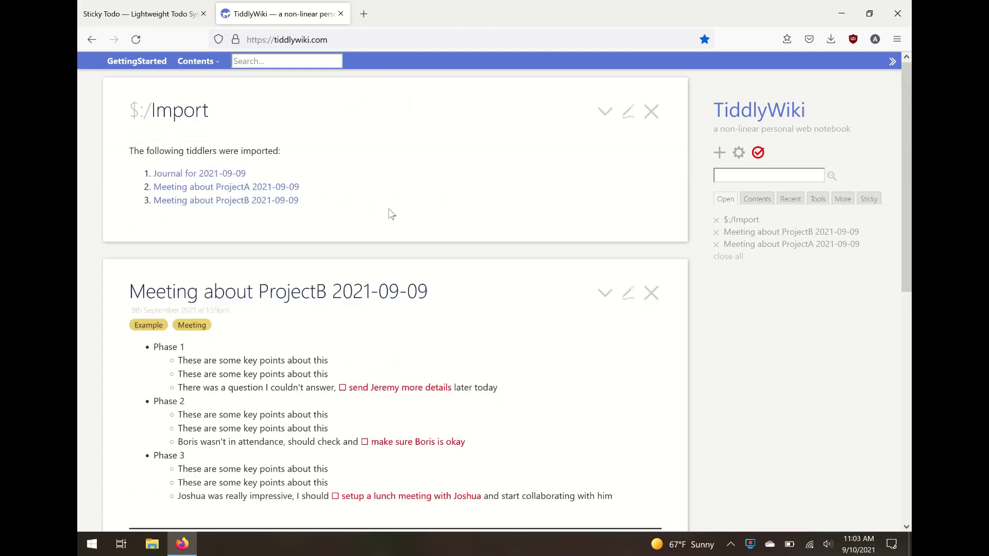
pyautogui.scroll(-5, 390, 213)
pyautogui.scroll(2, 390, 214)
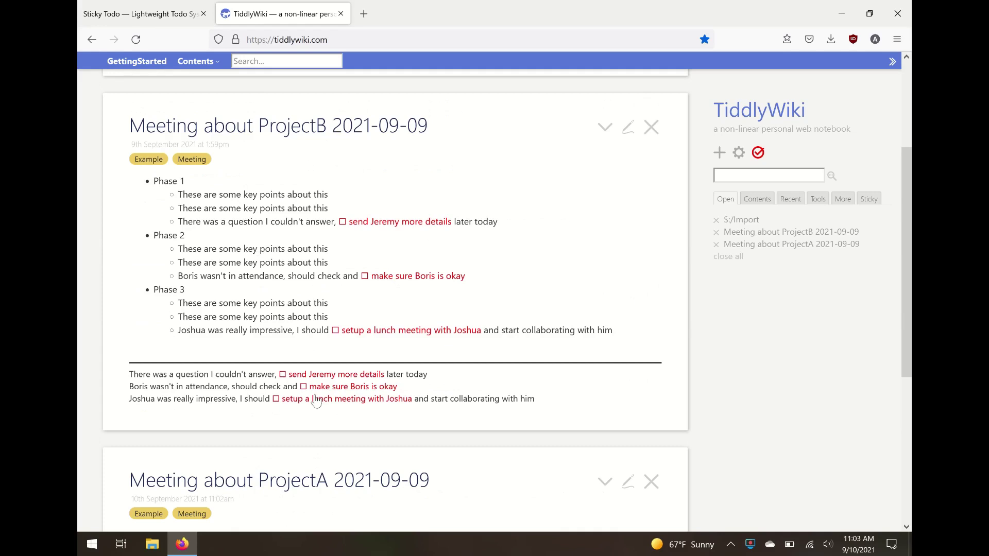
pyautogui.scroll(3, 548, 304)
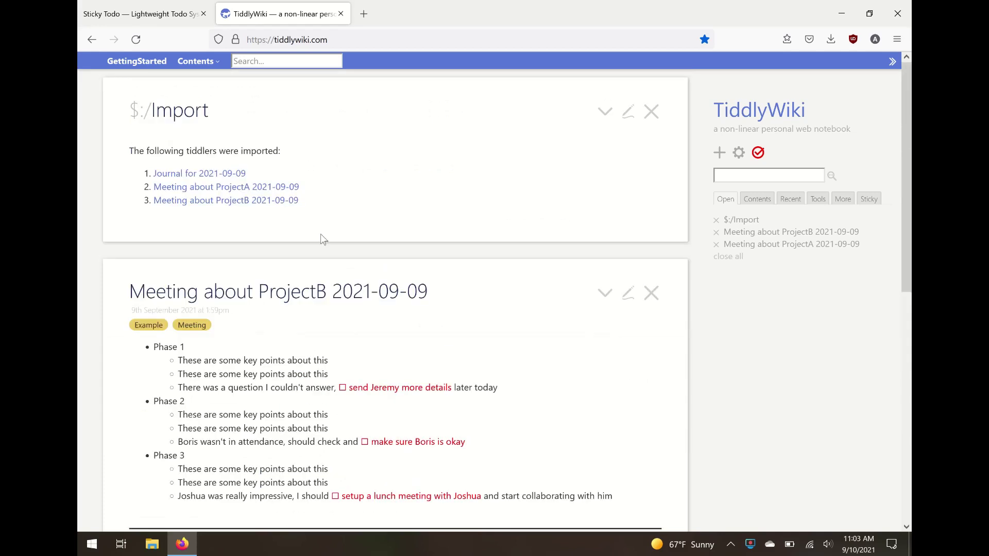
# Open "Journal for 2021-09-09" and review its inline to-dos under Project C and Project D and the to-do summary beneath them
pyautogui.click(222, 175)
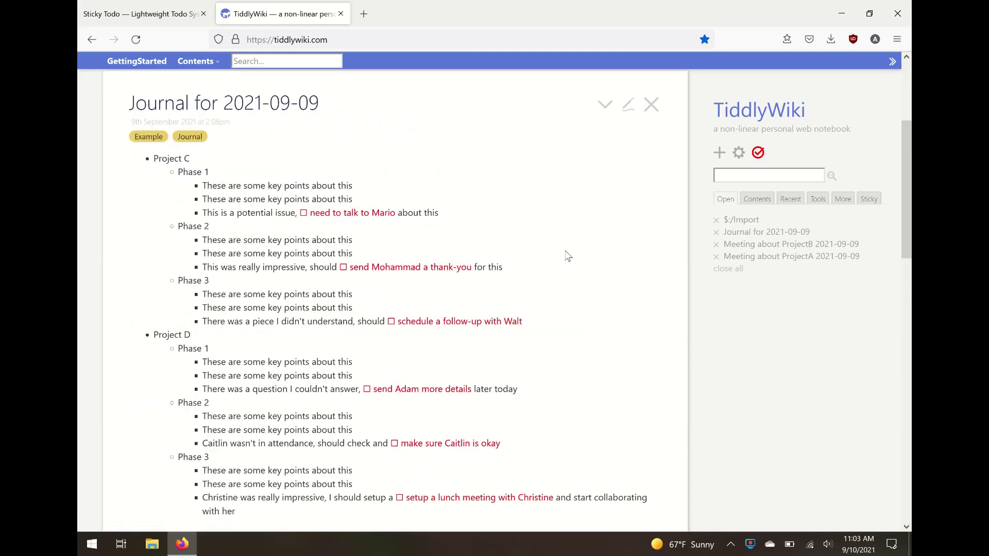
pyautogui.scroll(-1, 568, 256)
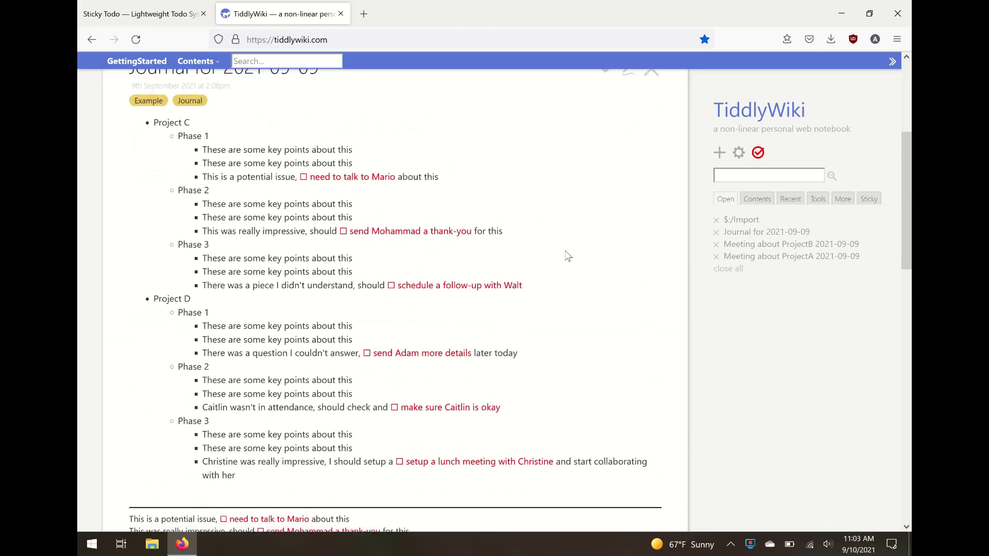
pyautogui.scroll(-3, 365, 293)
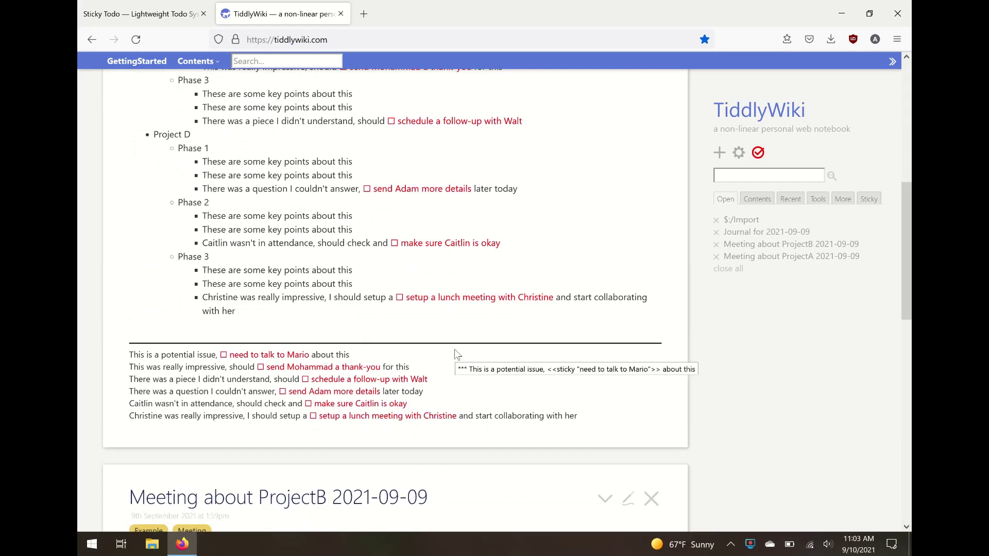
pyautogui.scroll(-5, 454, 349)
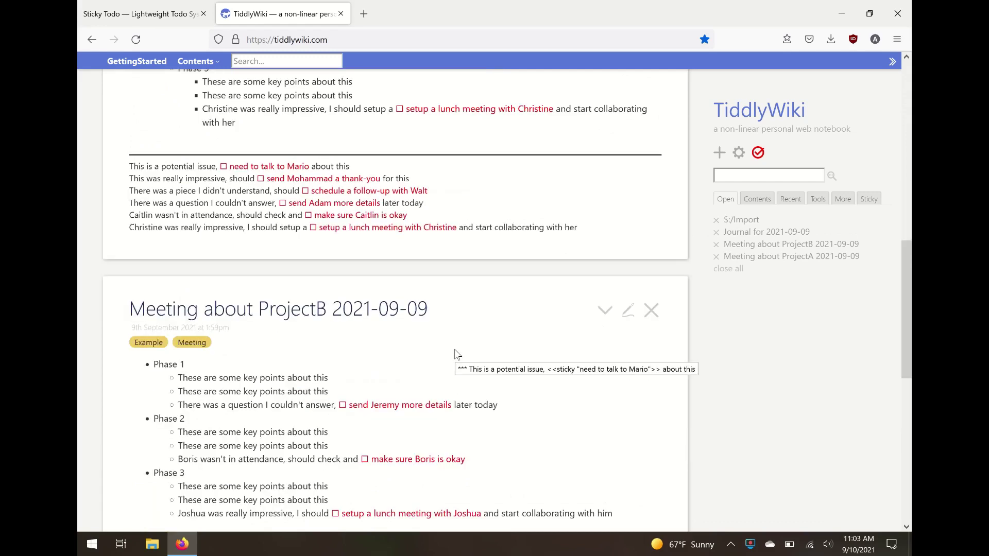
pyautogui.scroll(-1, 360, 274)
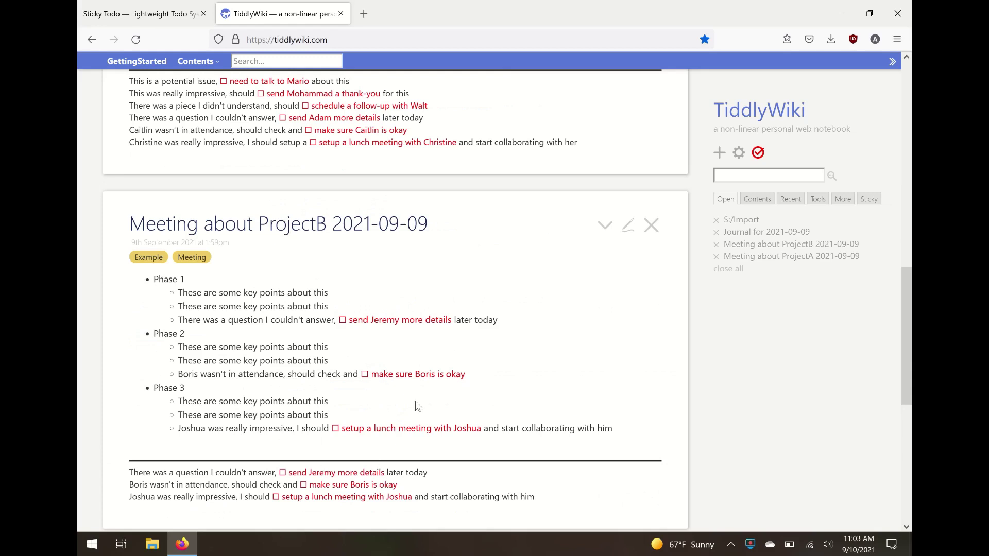
pyautogui.scroll(3, 525, 330)
pyautogui.scroll(3, 526, 329)
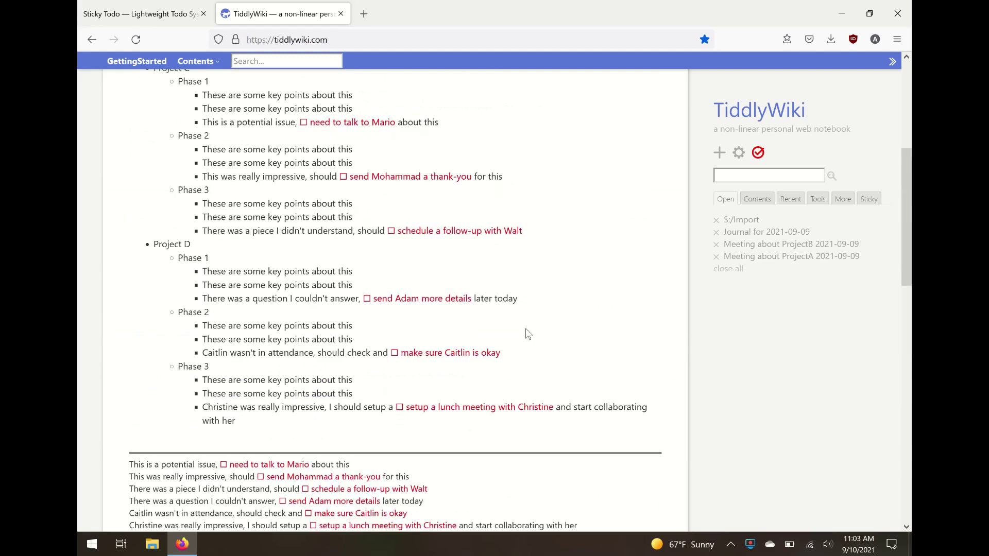
pyautogui.scroll(5, 528, 334)
pyautogui.scroll(-2, 527, 334)
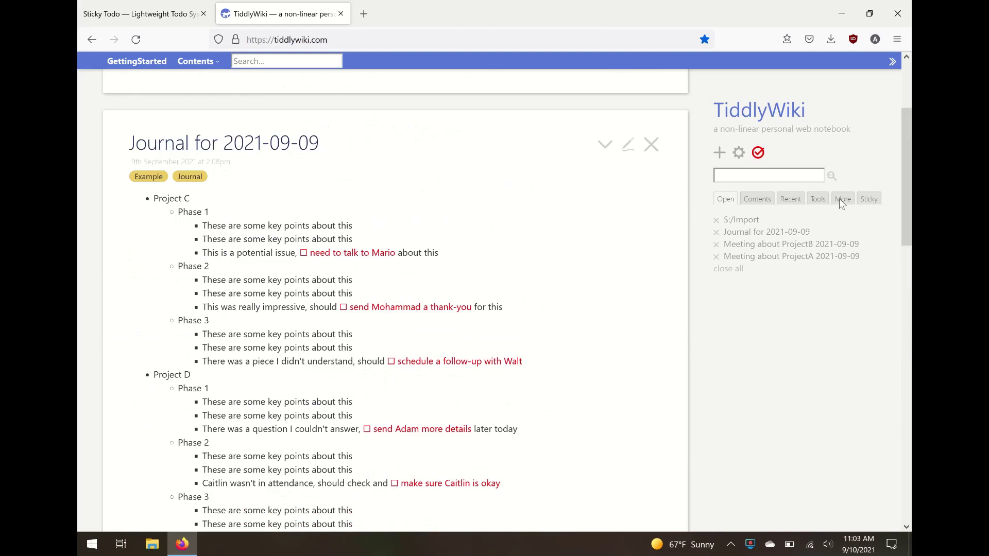
# Display the Sticky overview of open to-dos across all tiddlers and review its entries grouped by tiddler
pyautogui.click(869, 201)
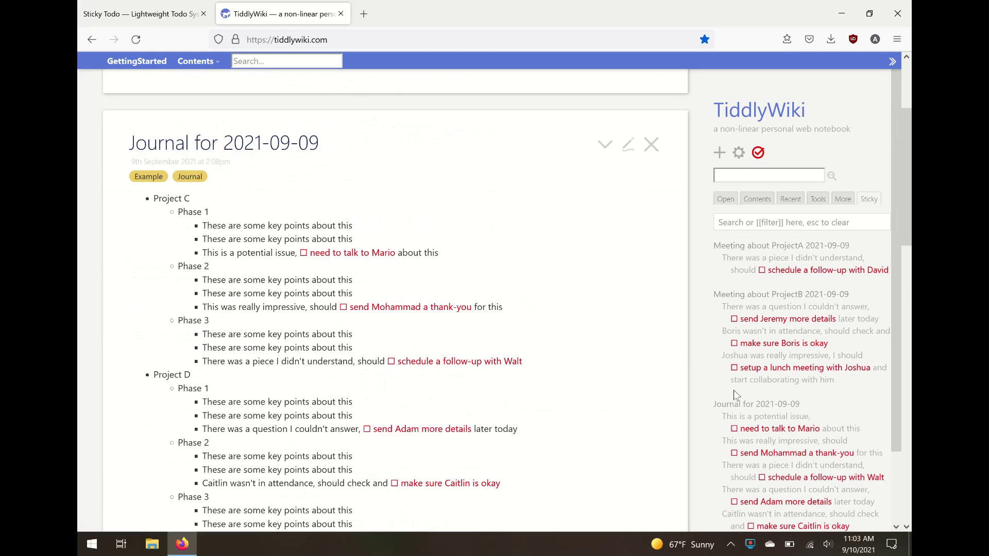
pyautogui.scroll(-2, 733, 390)
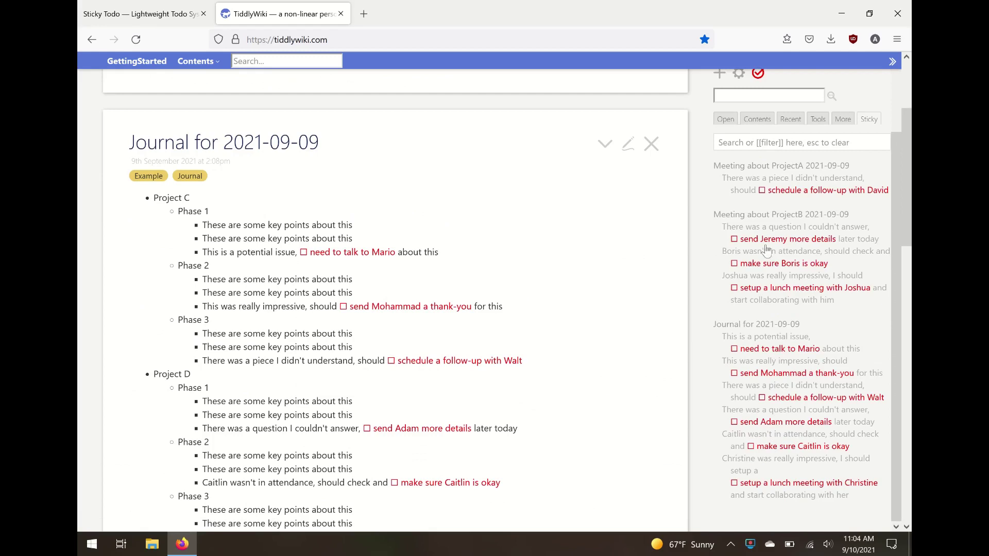
pyautogui.scroll(3, 781, 346)
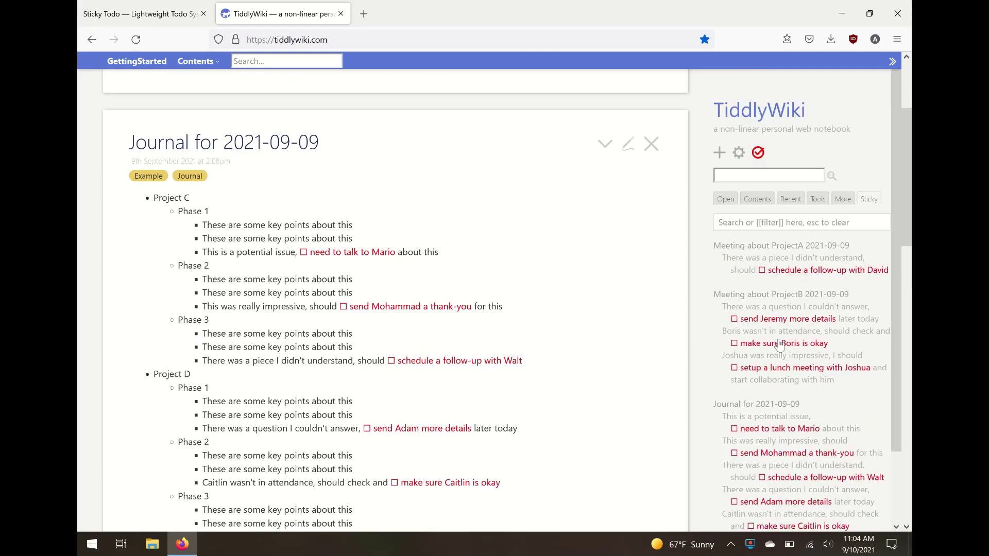
# Bring the ProjectB meeting notes into view and mark their "more details" to-do as done from the Sticky overview
pyautogui.scroll(-8, 562, 288)
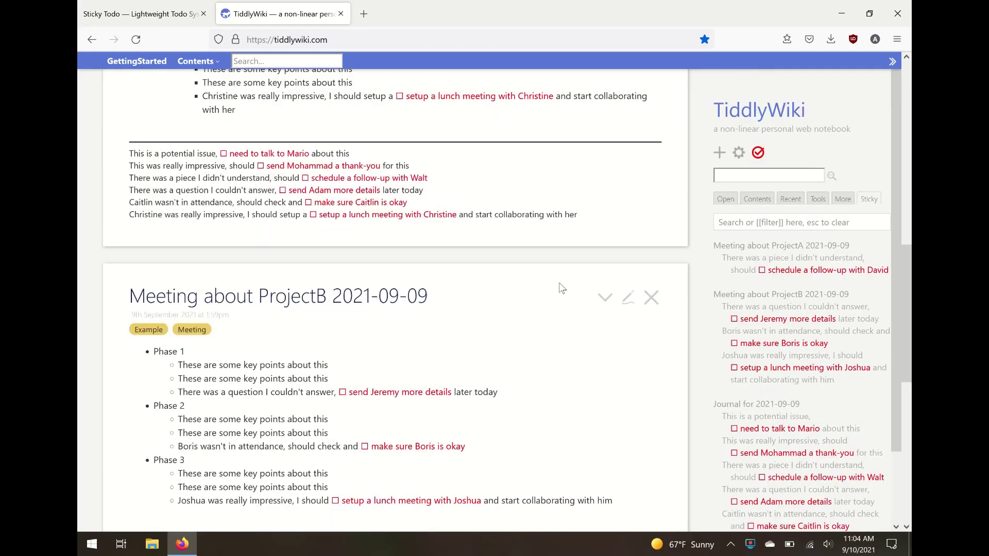
pyautogui.scroll(-4, 561, 288)
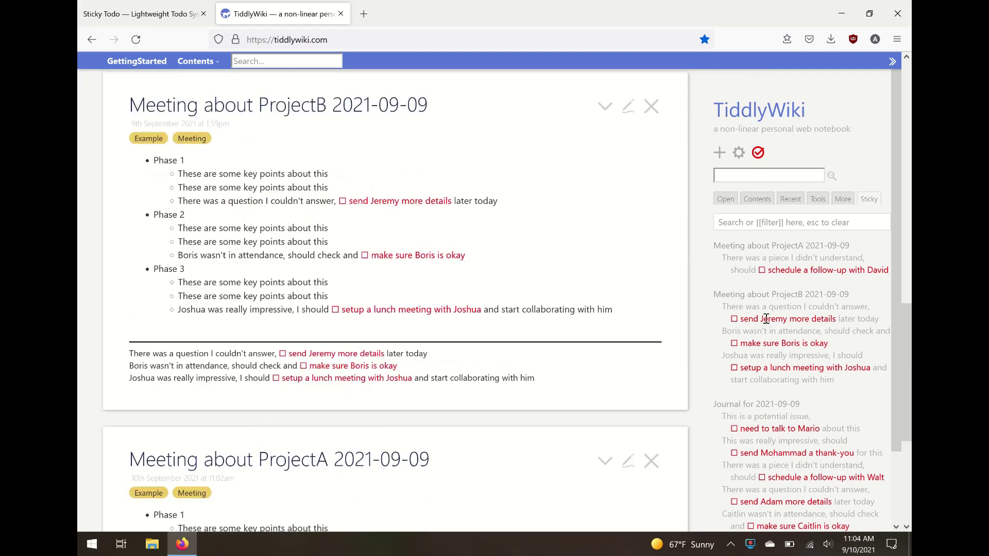
pyautogui.click(768, 320)
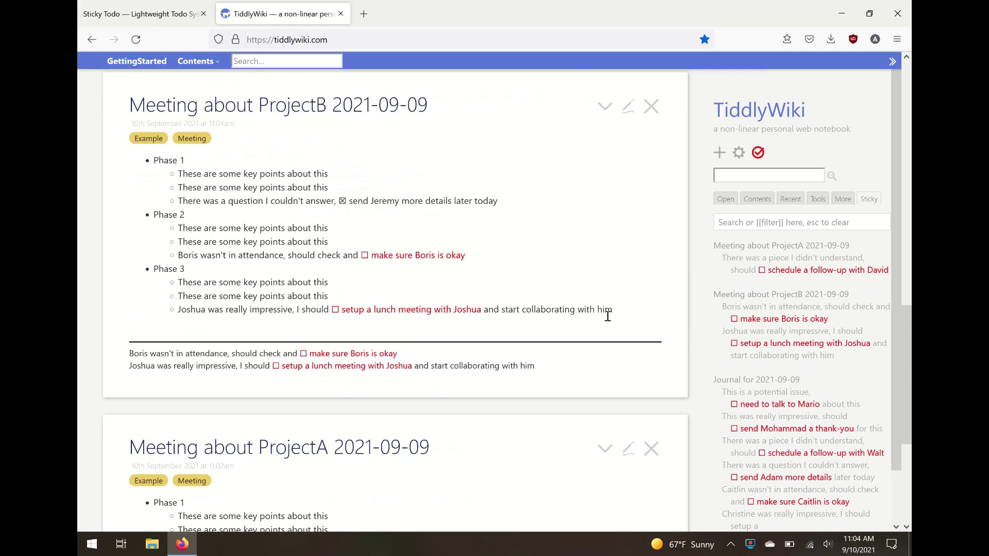
pyautogui.scroll(3, 662, 254)
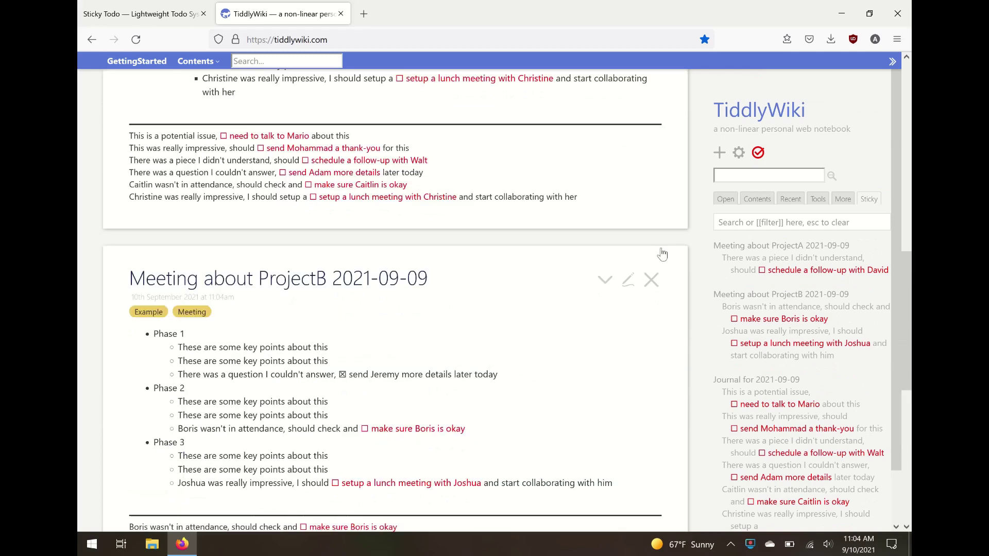
# Create a tiddler with the default title "New Tiddler" containing the macro <<sticky-table>> and save it
pyautogui.click(718, 152)
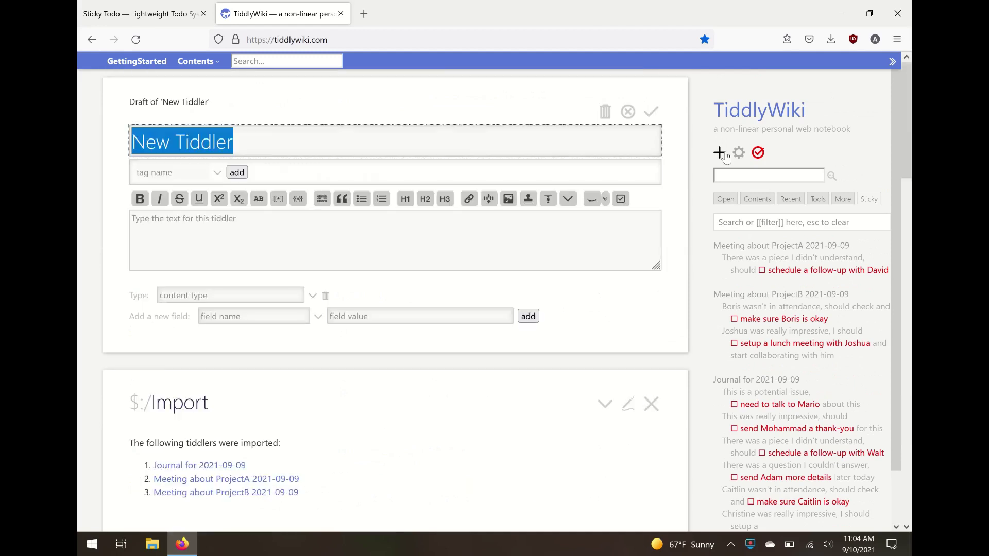
pyautogui.click(541, 235)
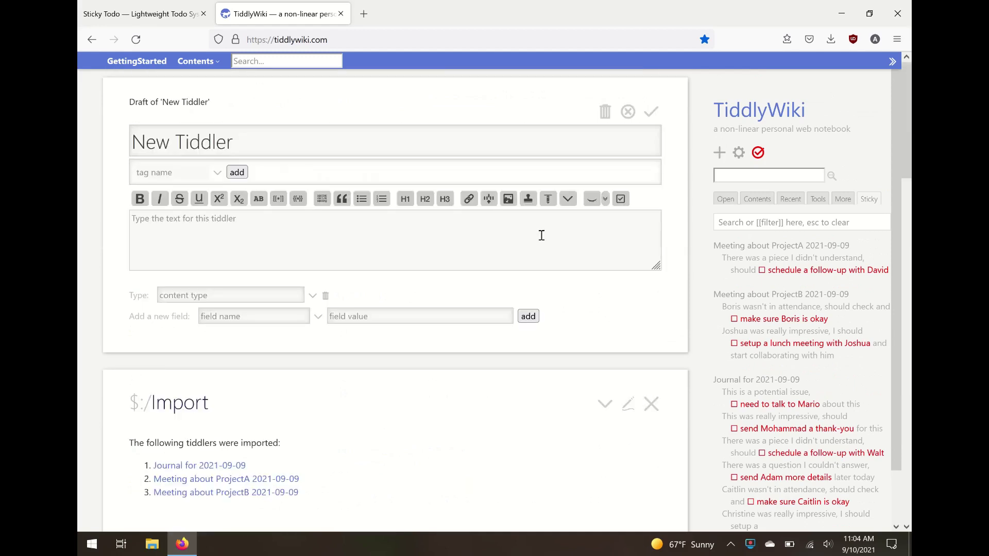
pyautogui.write('<<')
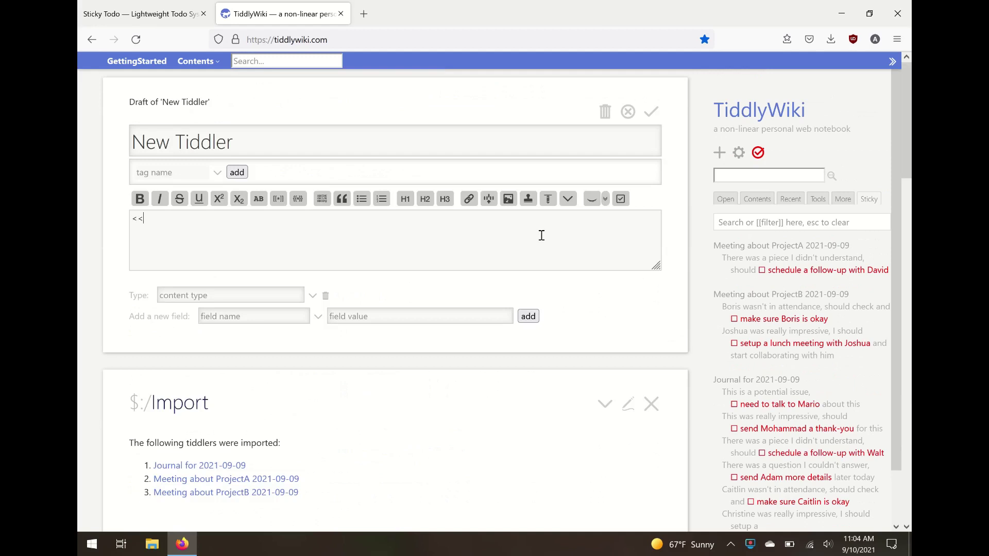
pyautogui.write('sticky-table>>')
pyautogui.hotkey('ctrl', 'Return')
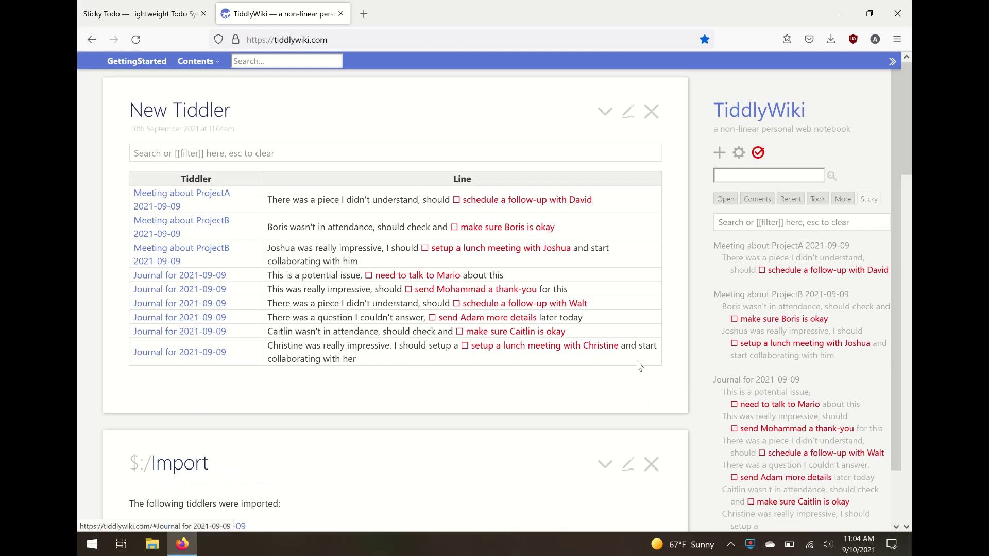
# Jump to "Meeting about ProjectB 2021-09-09" from the Sticky overview, and return to the to-do table in New Tiddler
pyautogui.click(734, 297)
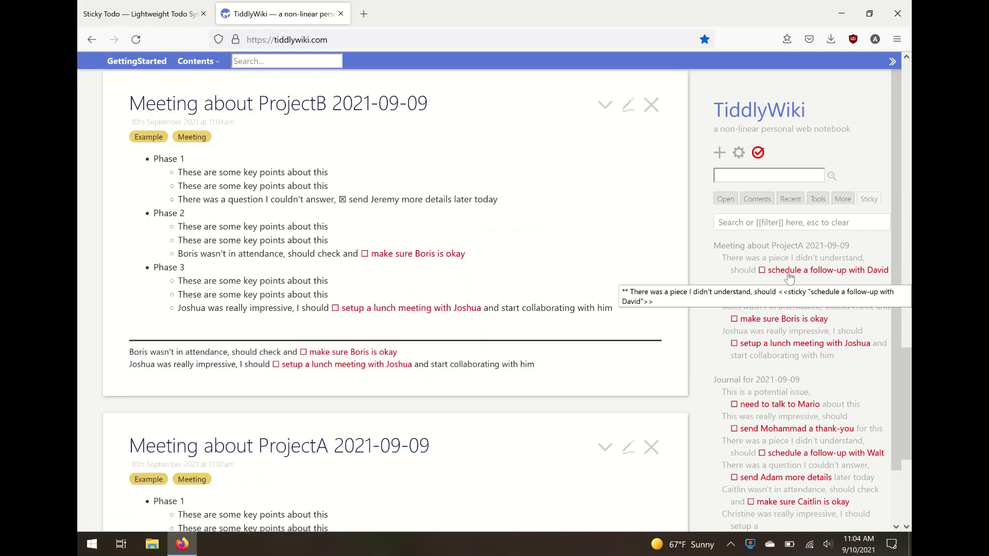
pyautogui.scroll(8, 591, 241)
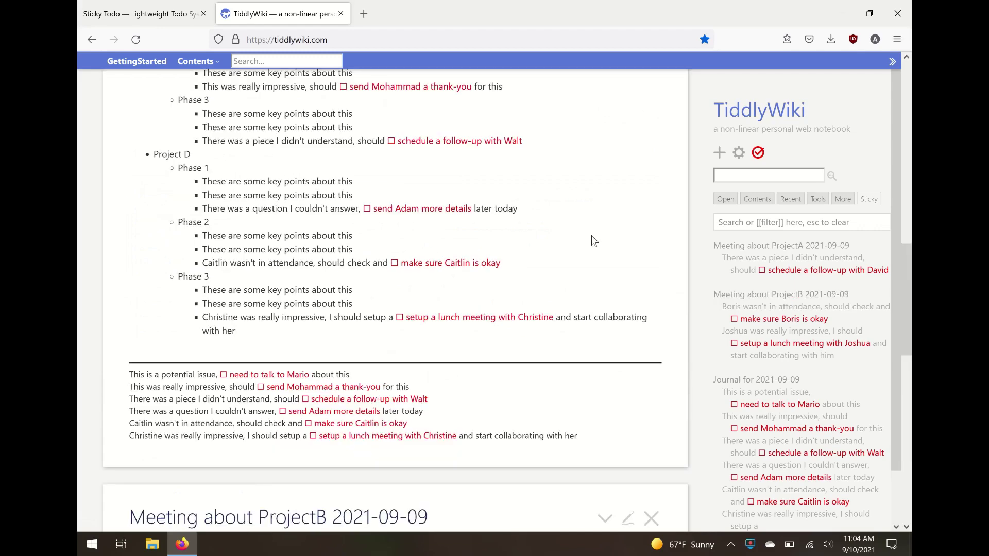
pyautogui.scroll(8, 591, 241)
pyautogui.scroll(5, 592, 241)
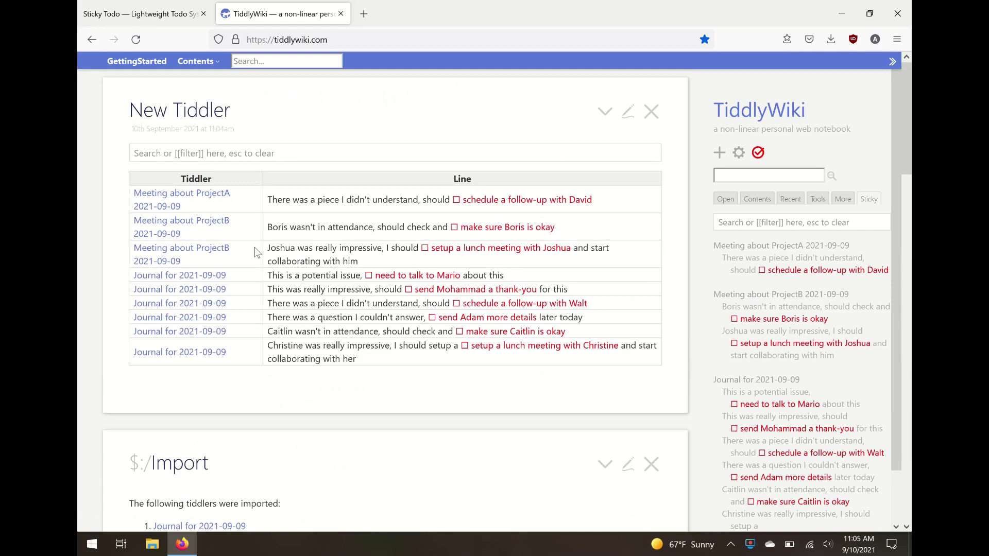
# Search the to-do table in New Tiddler for "meeting", and clear the search
pyautogui.click(217, 161)
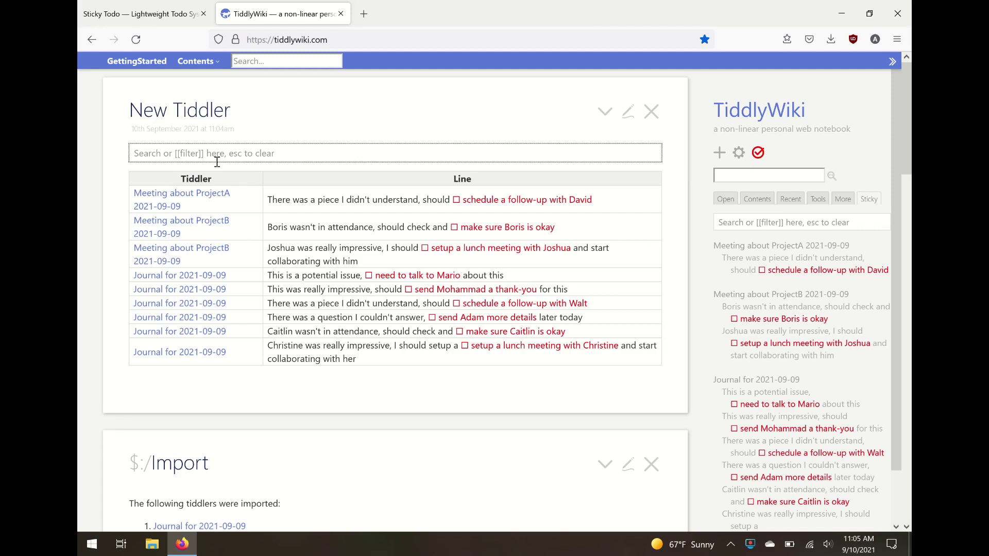
pyautogui.write('meeti')
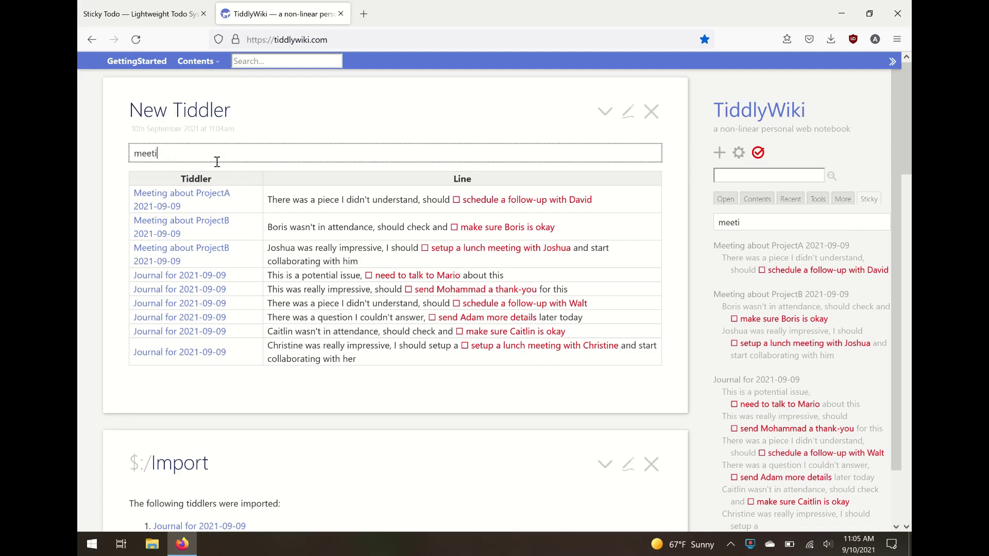
pyautogui.write('ng')
pyautogui.press('BackSpace')
pyautogui.press('BackSpace')
pyautogui.press('BackSpace')
pyautogui.press('BackSpace')
pyautogui.press('BackSpace')
pyautogui.press('BackSpace')
pyautogui.press('BackSpace')
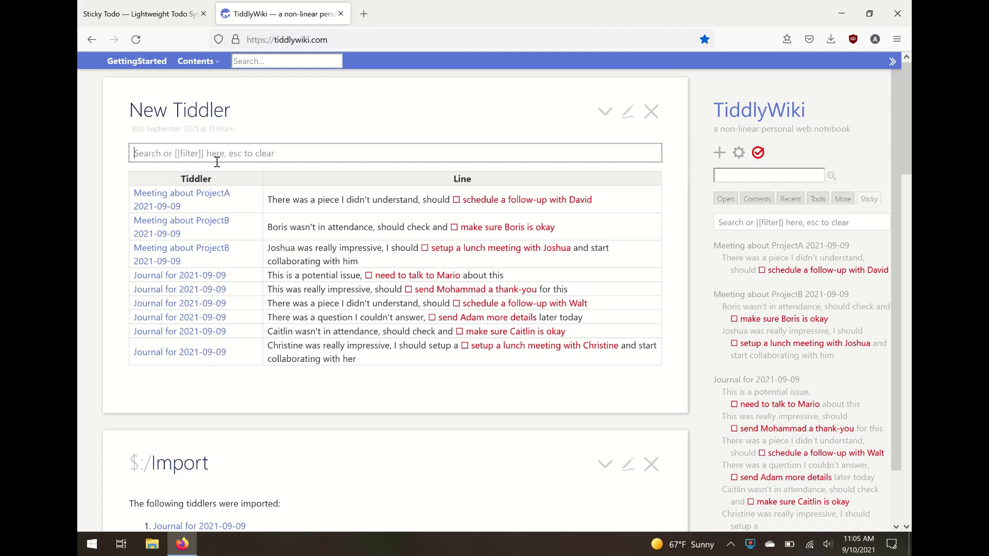
# Narrow the to-do table to journal entries with the search "jour", and clear the search again
pyautogui.write('jour')
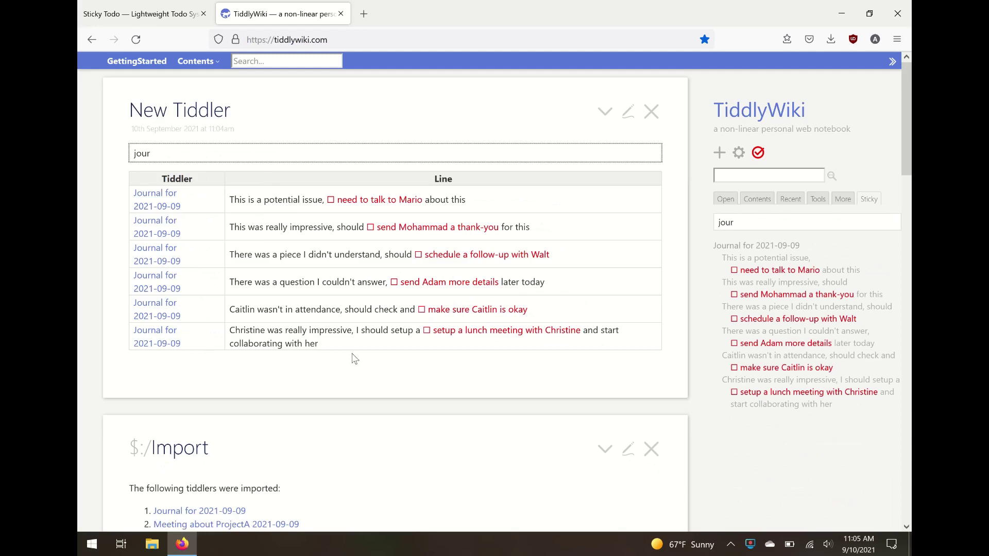
pyautogui.press('BackSpace')
pyautogui.press('BackSpace')
pyautogui.press('BackSpace')
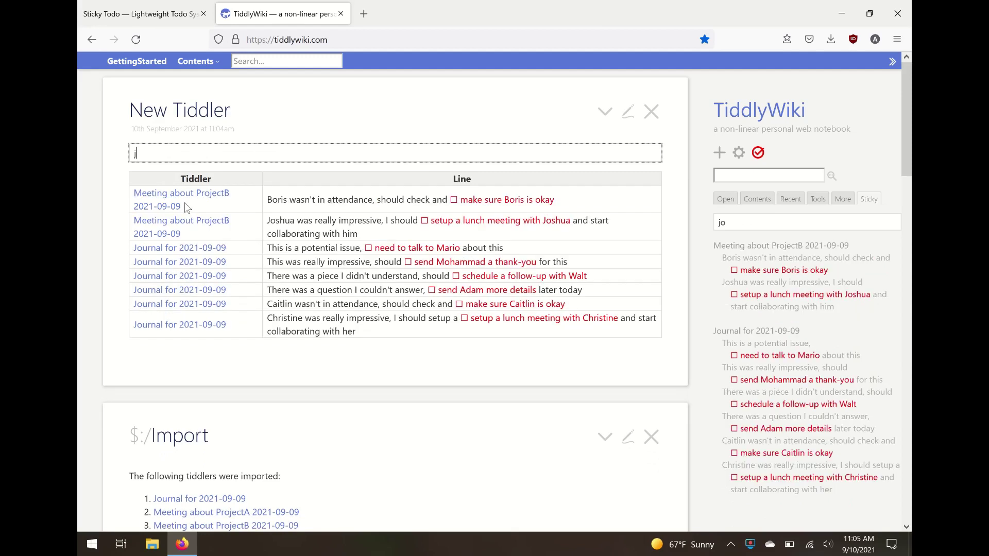
pyautogui.press('BackSpace')
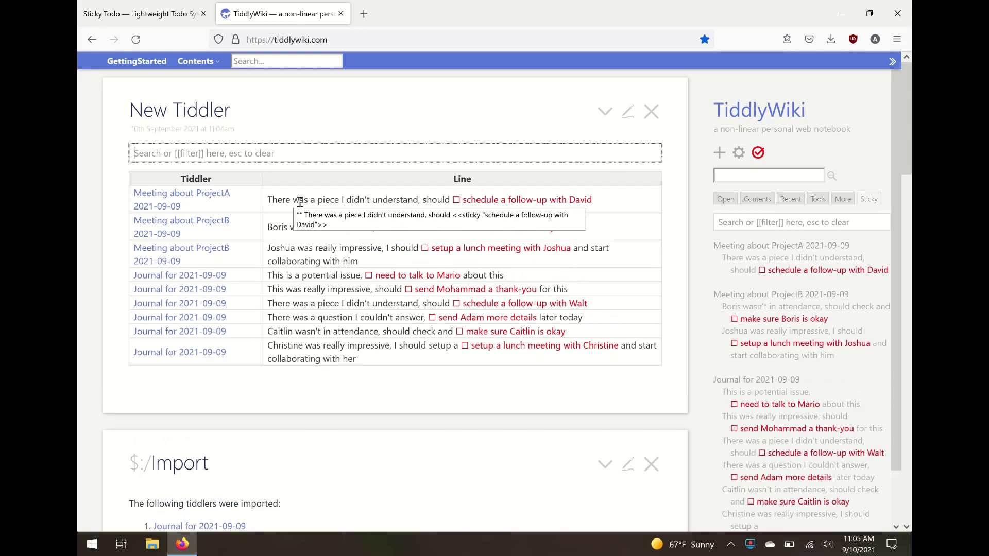
# Check the tags on the journal and meeting tiddlers, and filter the to-do table with [tag[Meeting]]
pyautogui.scroll(-6, 320, 314)
pyautogui.scroll(-5, 320, 314)
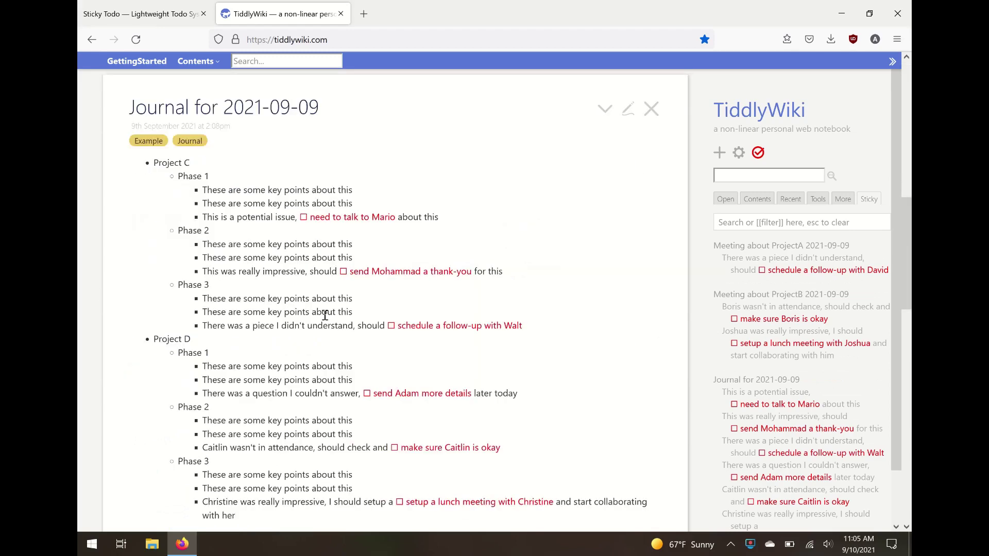
pyautogui.scroll(-10, 282, 225)
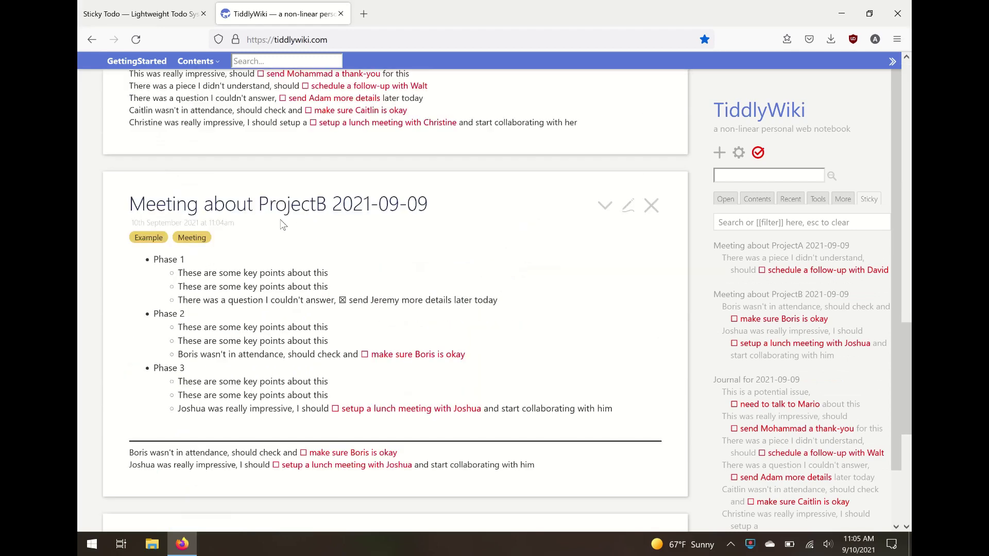
pyautogui.scroll(-6, 282, 225)
pyautogui.scroll(4, 282, 225)
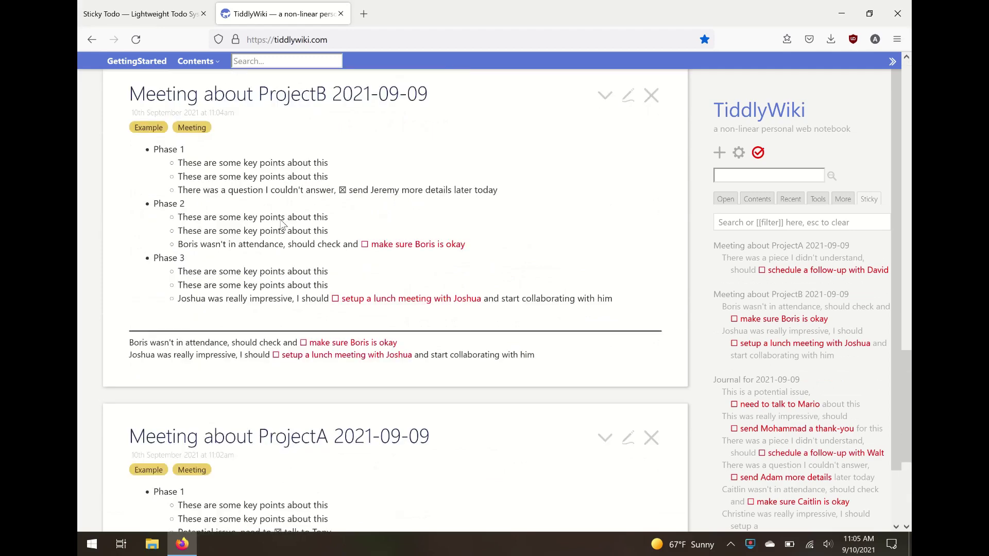
pyautogui.scroll(15, 282, 224)
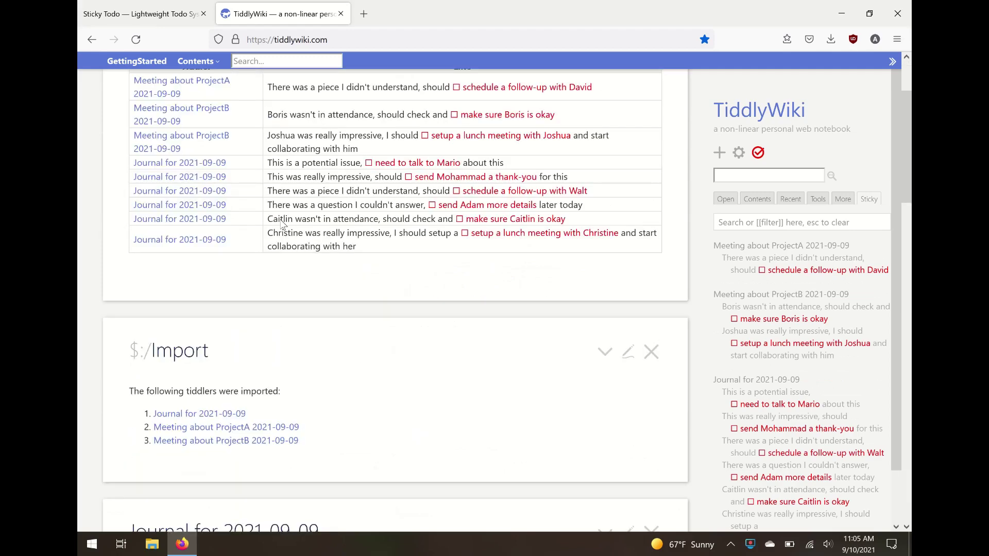
pyautogui.scroll(3, 283, 225)
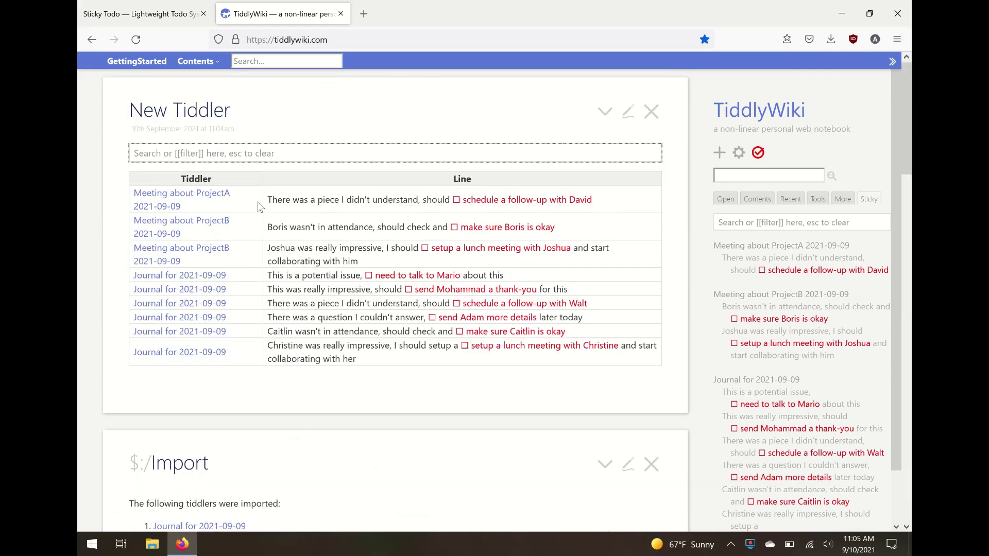
pyautogui.click(219, 158)
pyautogui.write('[[')
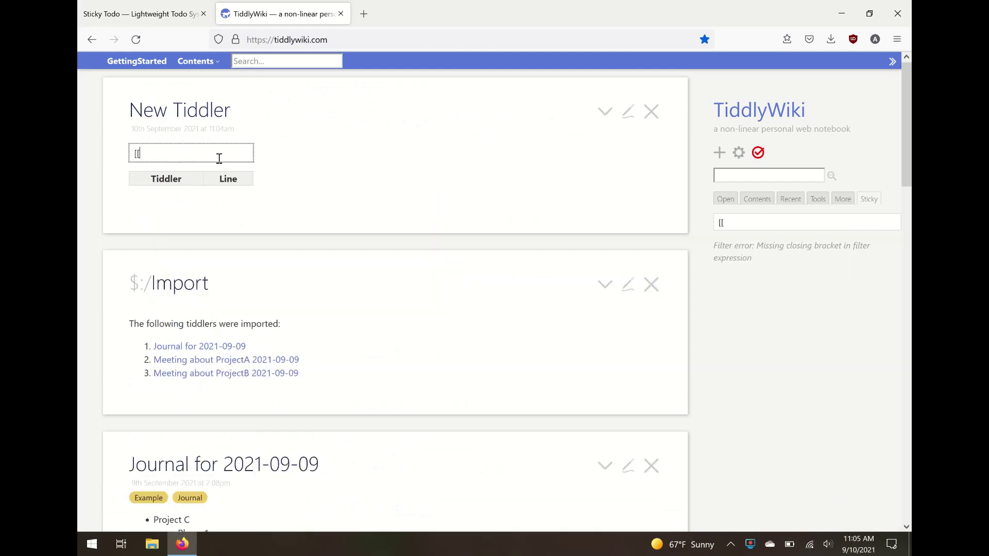
pyautogui.press('BackSpace')
pyautogui.write('tag[Meeting]]')
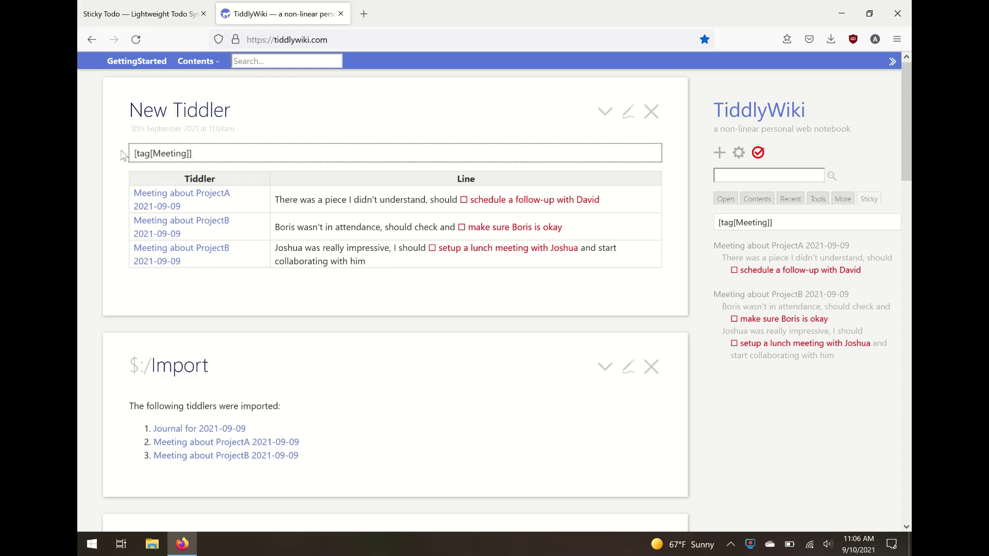
# Copy the whole filter expression [tag[Meeting]] from the to-do table's search field
pyautogui.hotkey('shift', 'Left')
pyautogui.hotkey('shift', 'Left')
pyautogui.hotkey('shift', 'Home')
pyautogui.hotkey('ctrl', 'c')
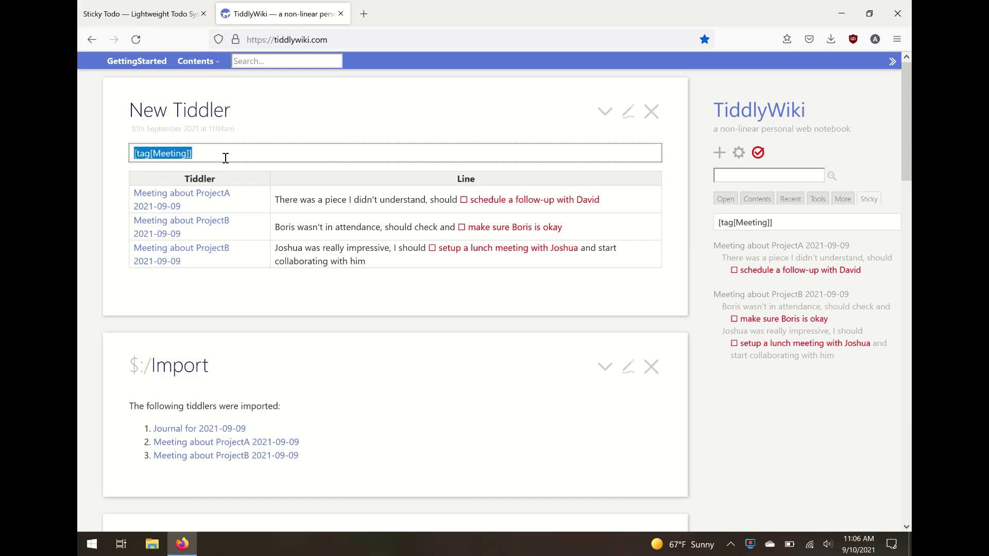
# Add the filter "[tag[Meeting]]" in quotes as a parameter of the sticky-table macro in New Tiddler, and save the tiddler
pyautogui.click(631, 122)
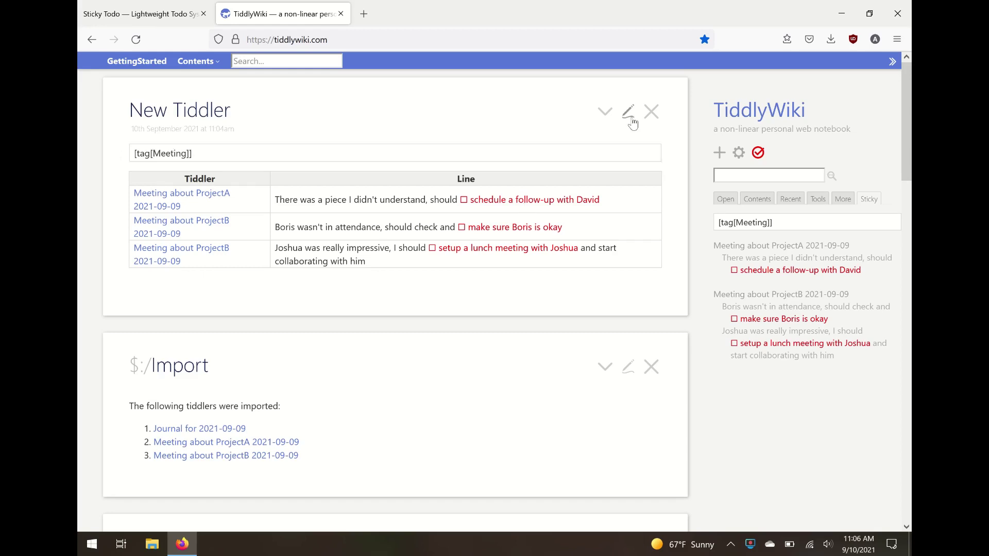
pyautogui.click(632, 123)
pyautogui.click(226, 223)
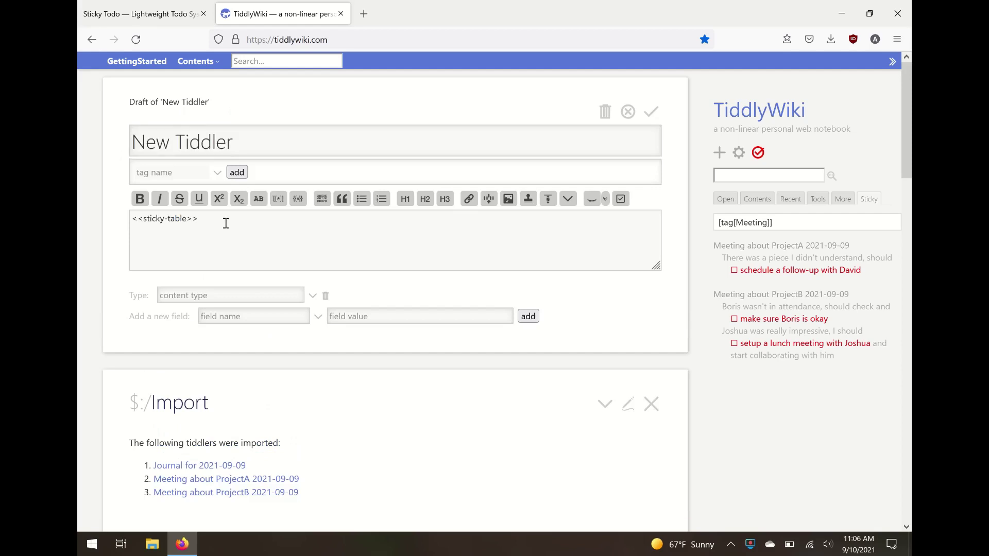
pyautogui.hotkey('ctrl', 'v')
pyautogui.write('"')
pyautogui.hotkey('ctrl', 'Return')
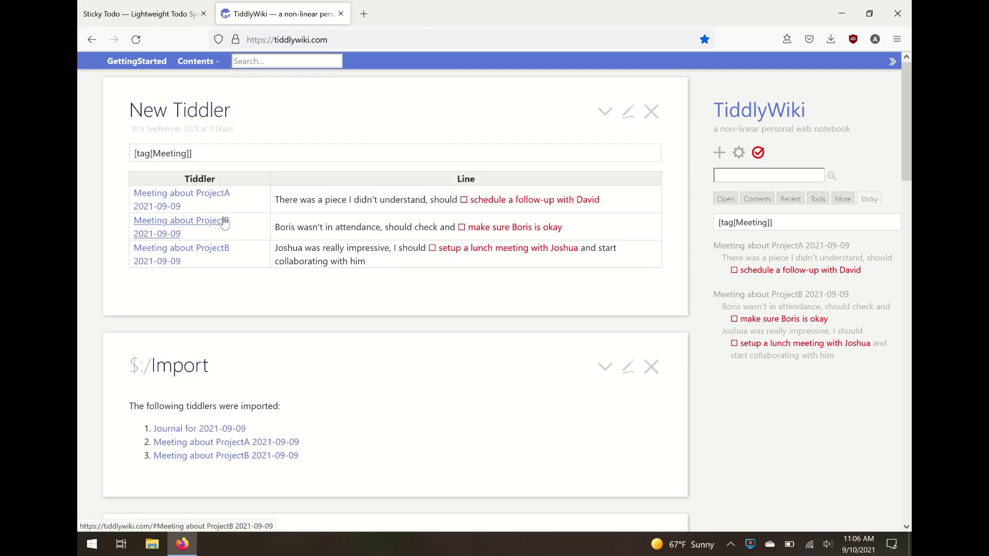
# Clear the filter expression from the search field above the to-do table in New Tiddler
pyautogui.click(216, 166)
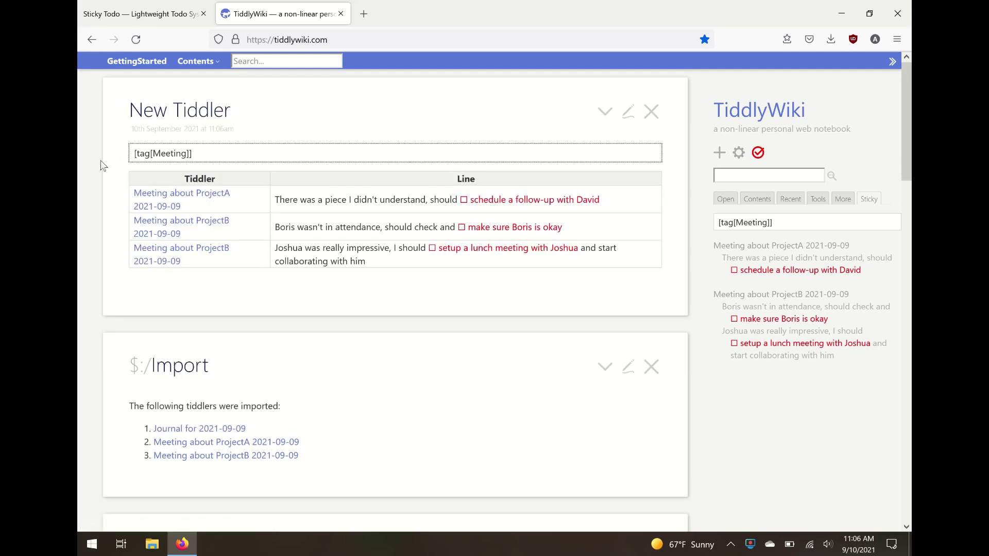
pyautogui.press('BackSpace')
pyautogui.press('Escape')
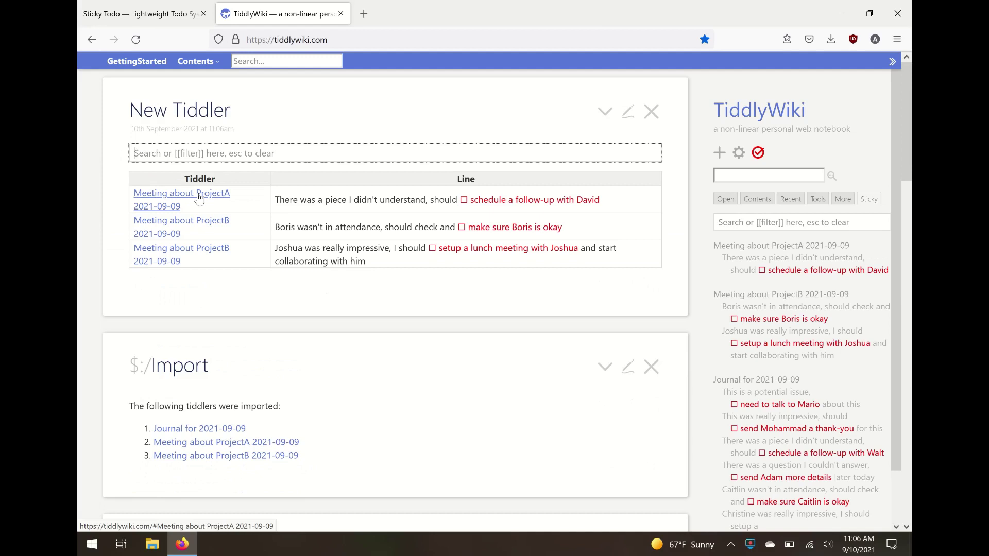
pyautogui.click(340, 105)
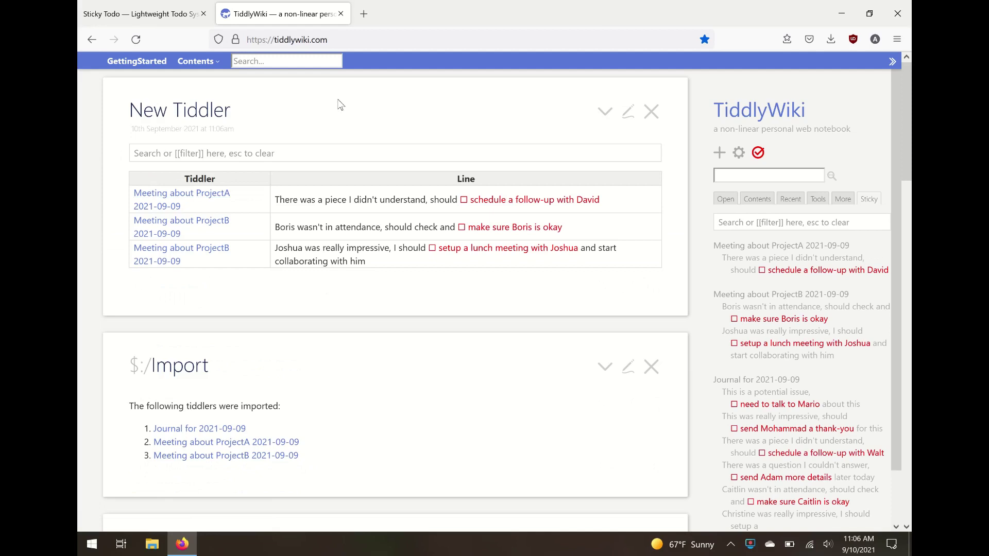
# Remove the "[tag[Meeting]]" parameter from the sticky-table macro in New Tiddler, and save the tiddler
pyautogui.click(629, 112)
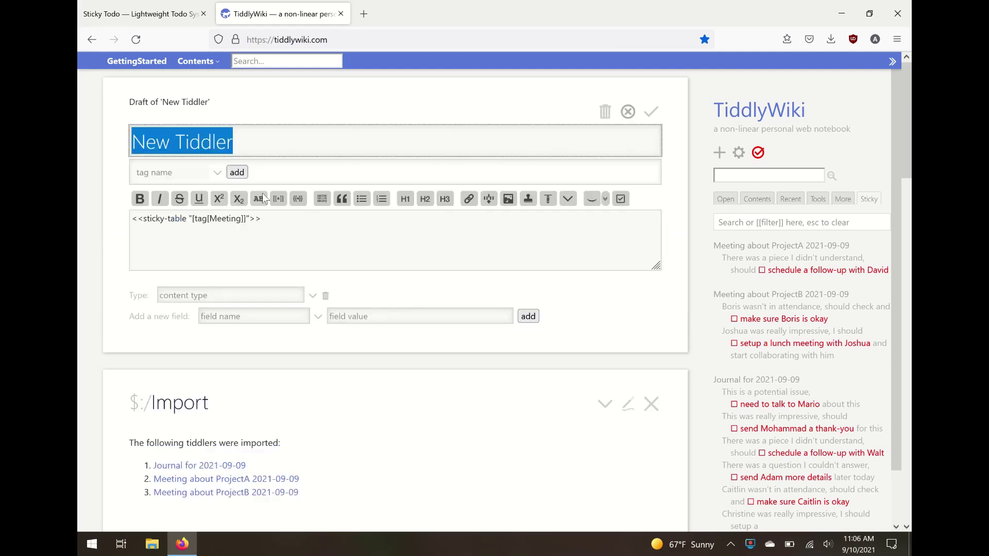
pyautogui.click(257, 223)
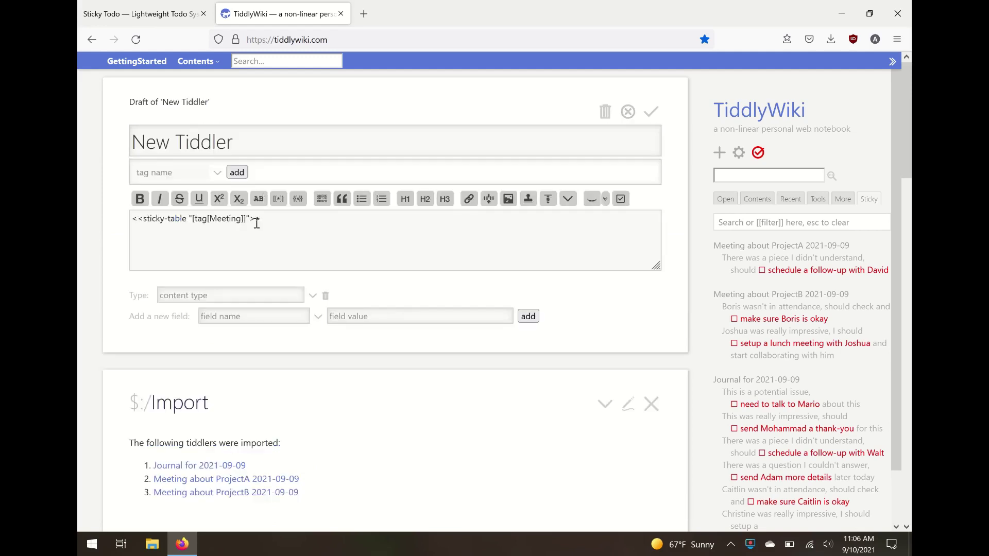
pyautogui.hotkey('shift', 'Left')
pyautogui.hotkey('ctrl', 'shift', 'Left')
pyautogui.press('BackSpace')
pyautogui.hotkey('ctrl', 'Return')
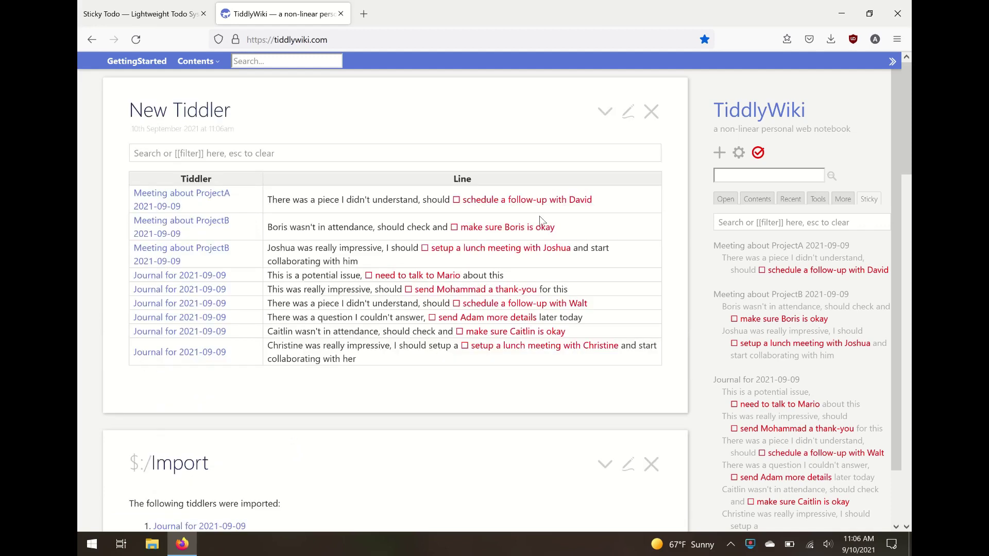
# Open the Sticky Todo plugin from the control panel's plugin list and display its config settings
pyautogui.click(739, 153)
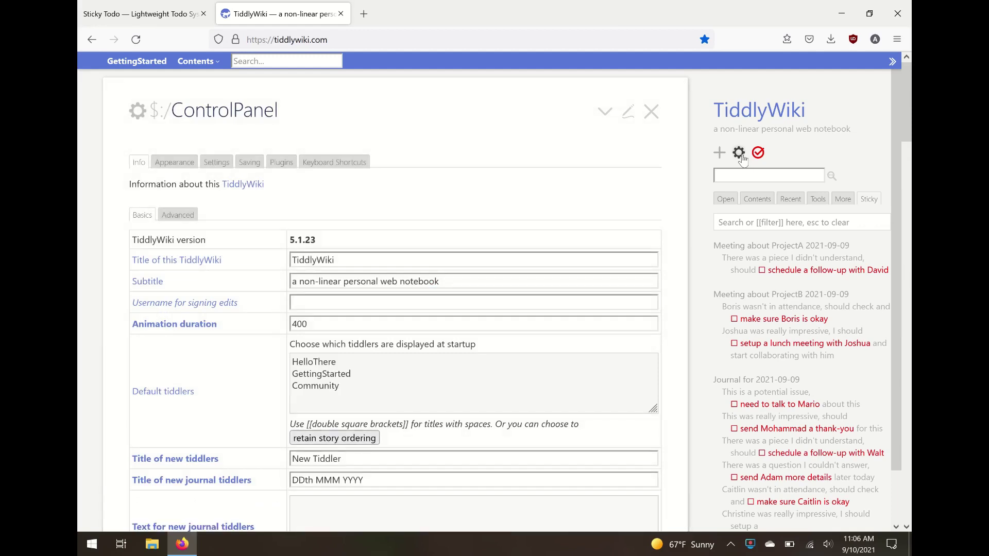
pyautogui.click(280, 163)
pyautogui.scroll(-3, 361, 274)
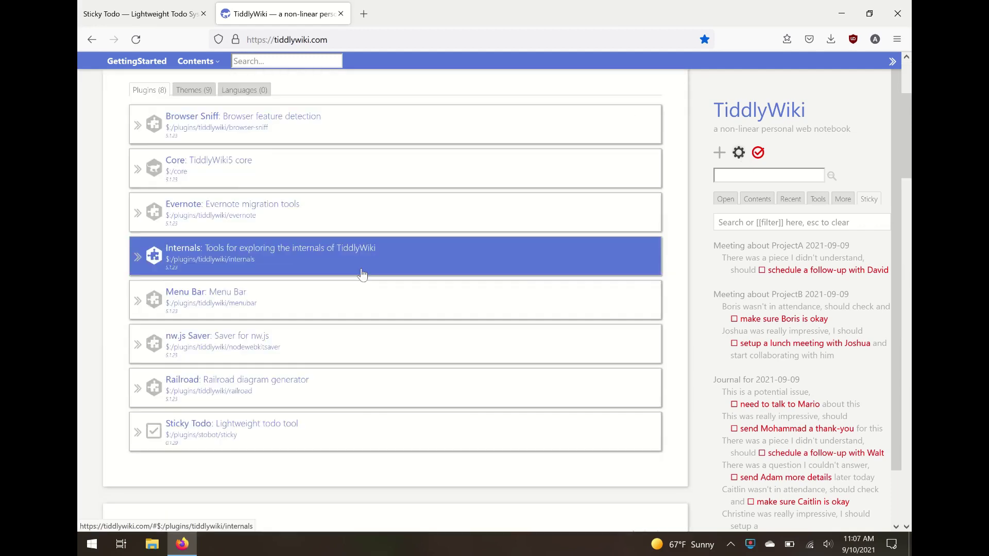
pyautogui.click(219, 435)
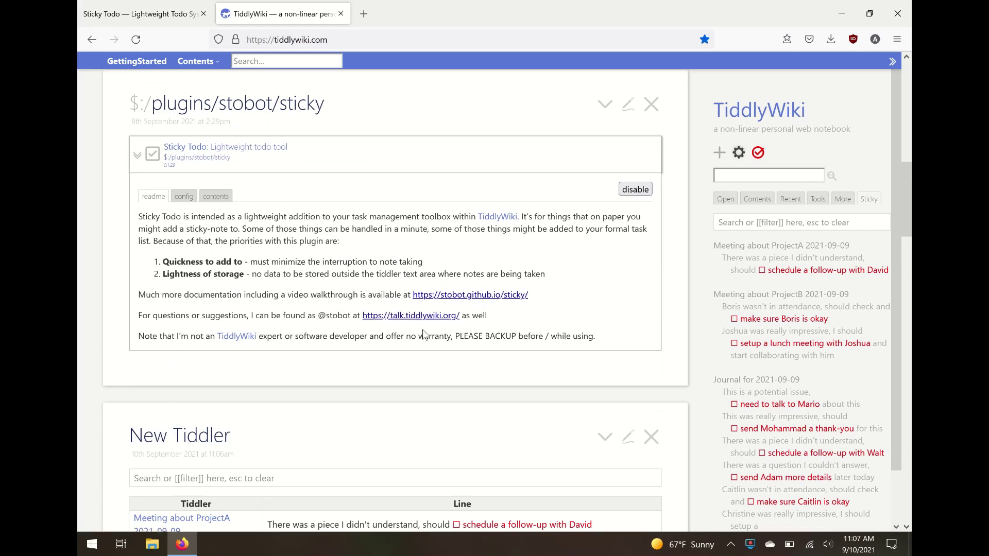
pyautogui.click(184, 197)
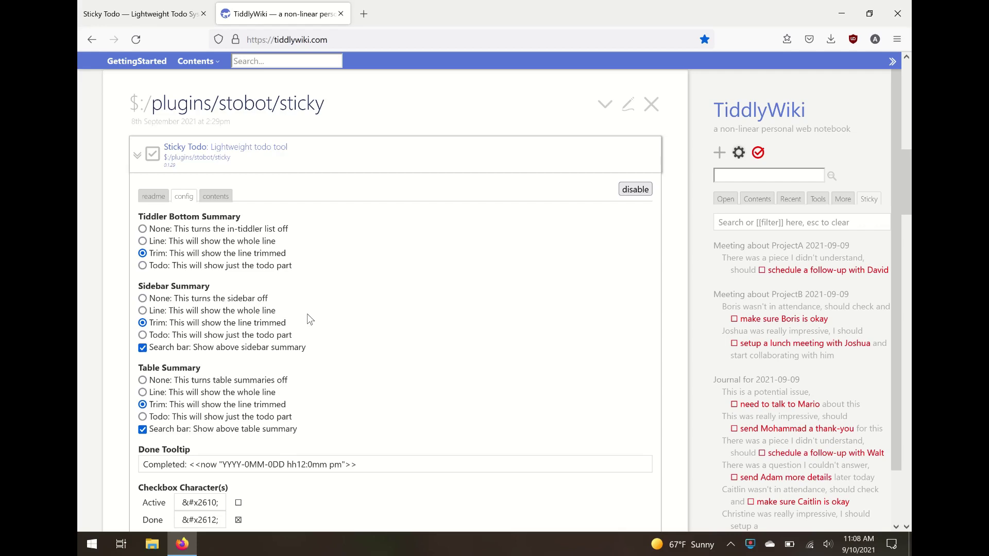
# Try the Line and Trim options for the plugin's Sidebar Summary, and set it to Todo
pyautogui.click(157, 312)
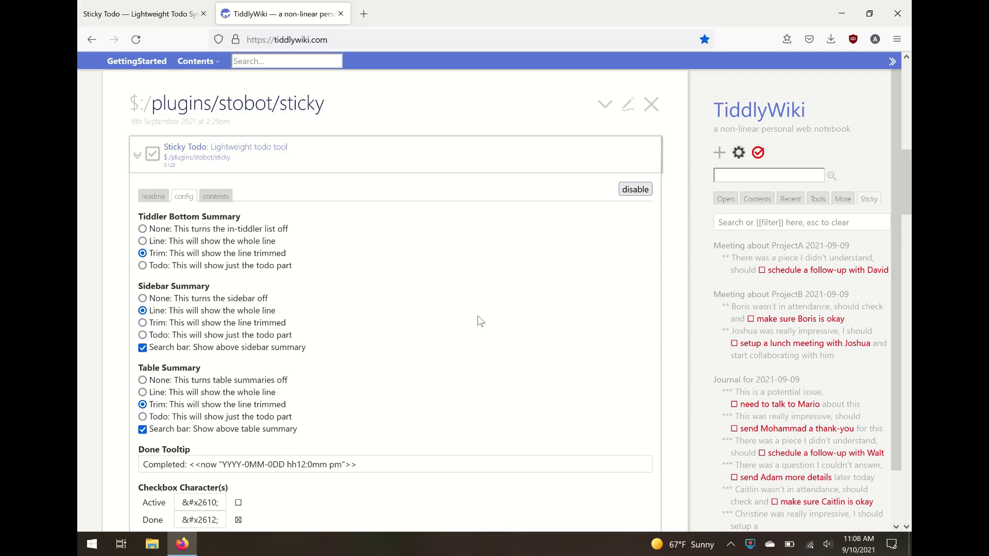
pyautogui.click(143, 322)
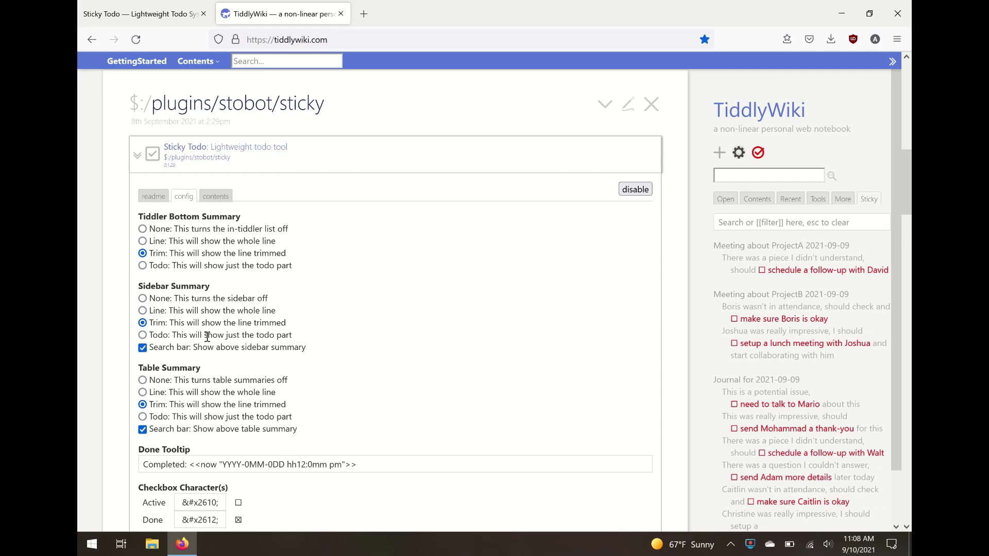
pyautogui.click(143, 335)
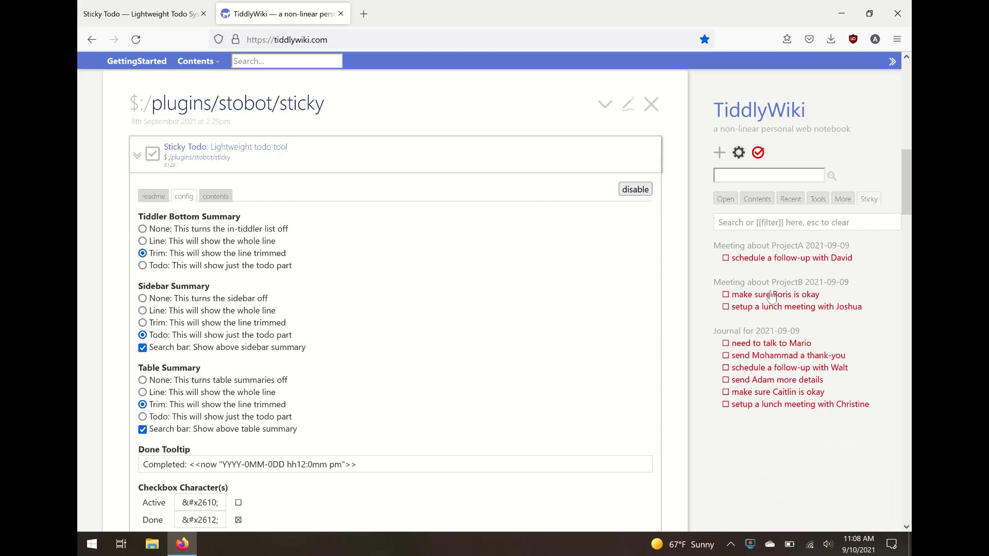
pyautogui.moveTo(764, 263)
# Reorder the open tiddlers so Meeting about ProjectA 2021-09-09 comes directly after $:/plugins/stobot/sticky, and check its bottom summary
pyautogui.scroll(-6, 407, 290)
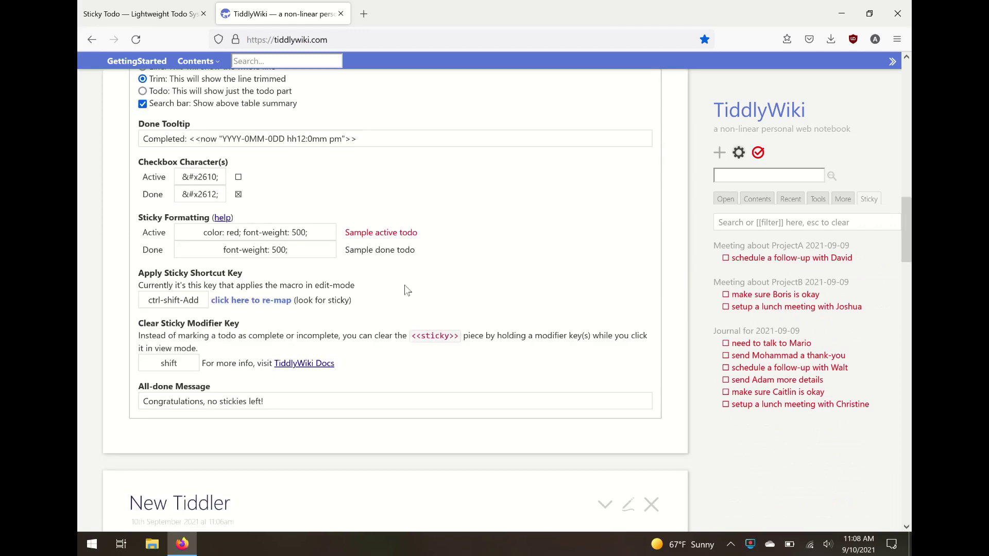
pyautogui.scroll(4, 403, 285)
pyautogui.click(726, 199)
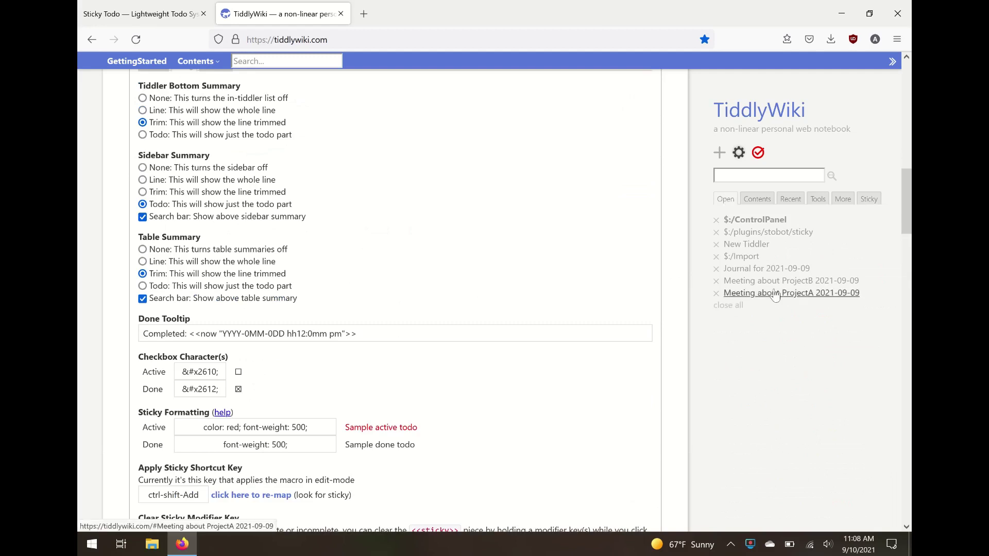
pyautogui.moveTo(776, 296); pyautogui.dragTo(767, 273)
pyautogui.scroll(-8, 408, 227)
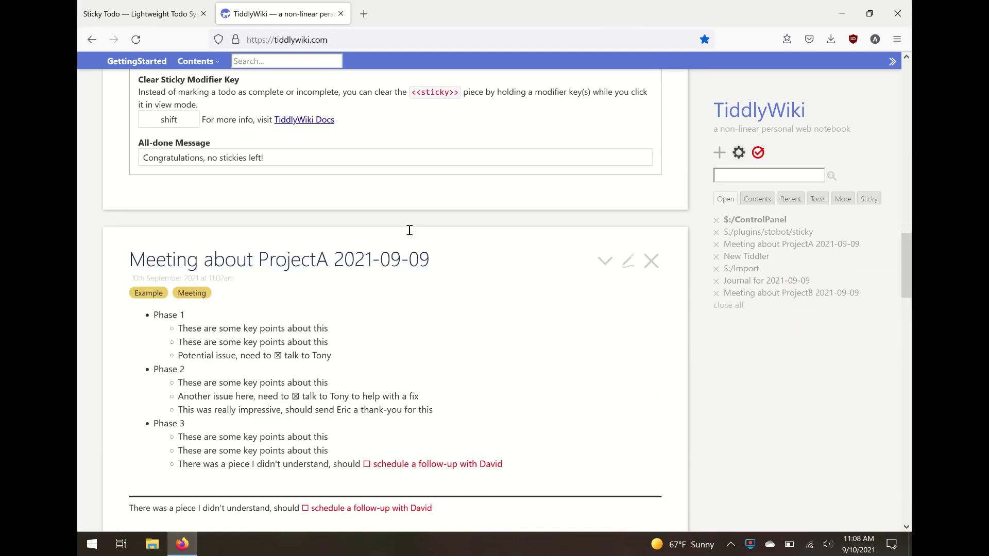
pyautogui.scroll(-1, 406, 389)
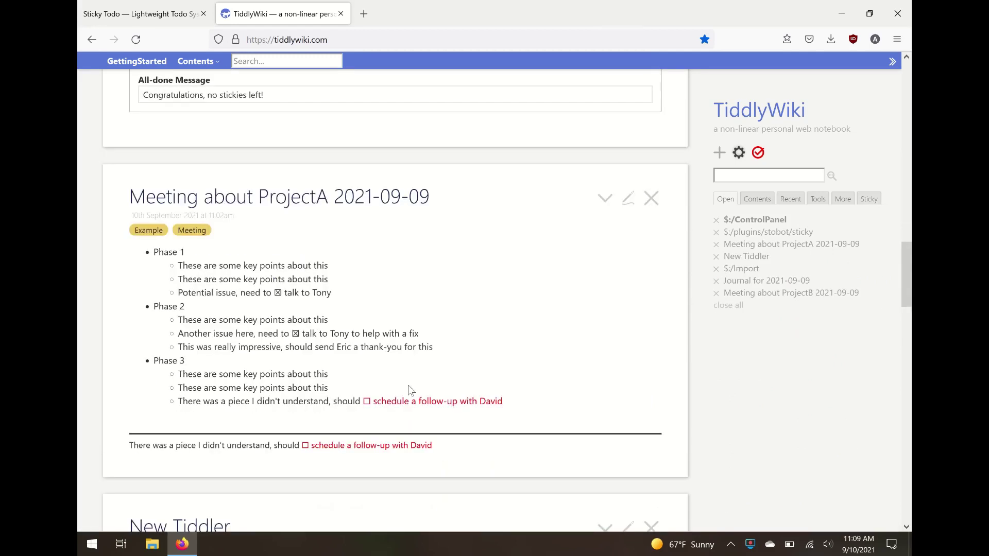
# Set the Tiddler Bottom Summary to None, check Meeting about ProjectA 2021-09-09, and return the sidebar to the Sticky overview
pyautogui.scroll(10, 438, 380)
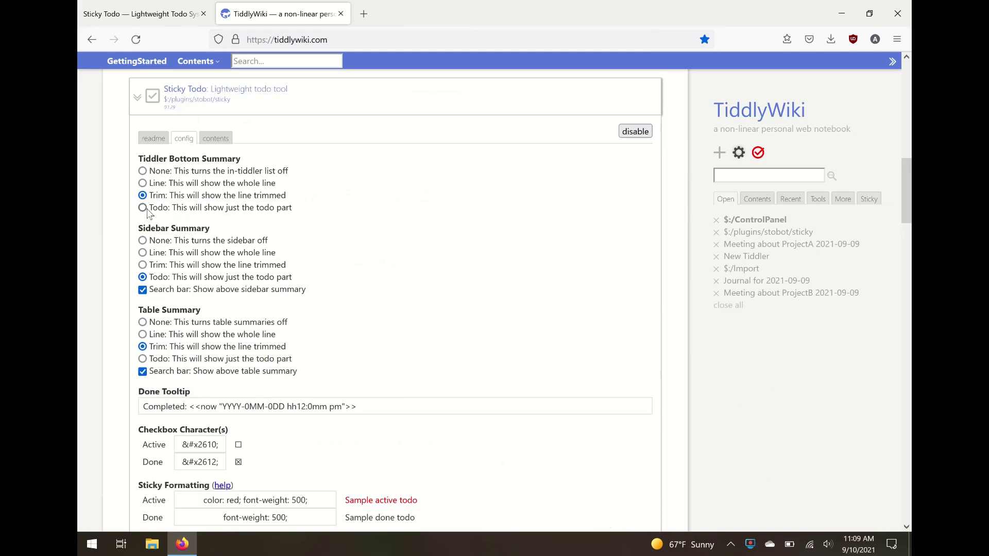
pyautogui.click(143, 171)
pyautogui.scroll(-15, 363, 255)
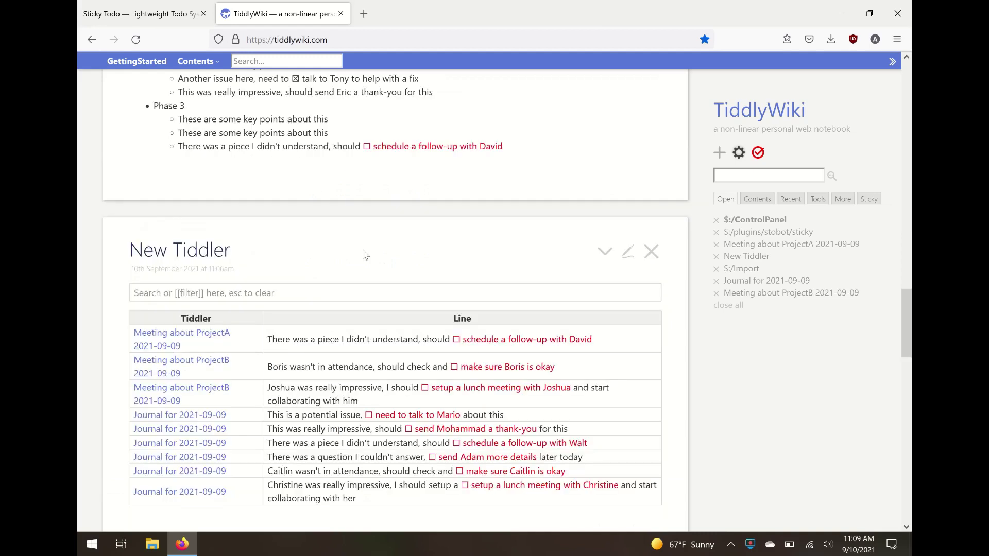
pyautogui.scroll(3, 363, 251)
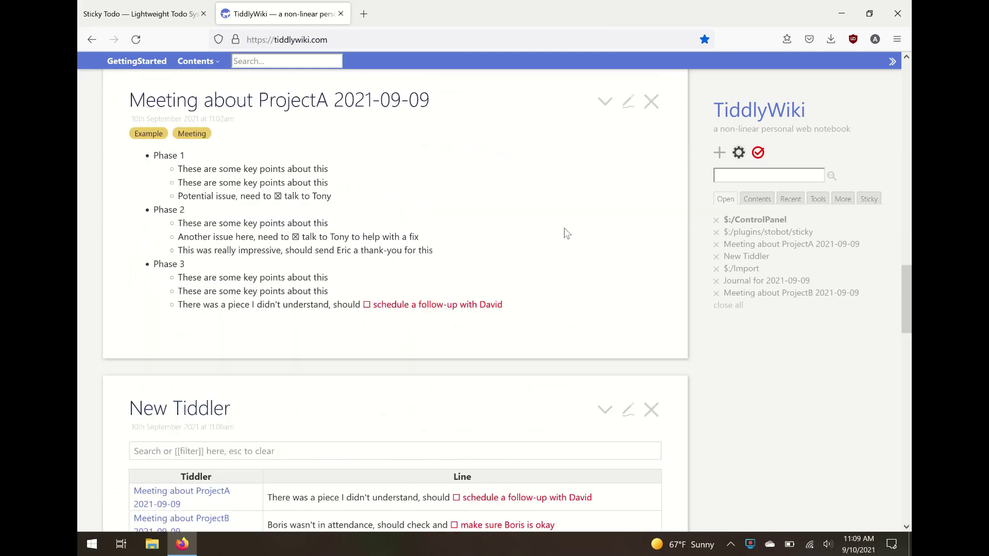
pyautogui.click(869, 200)
# Set the plugin's Table Summary to Line, and disable the search bar above the sidebar summary
pyautogui.scroll(7, 489, 219)
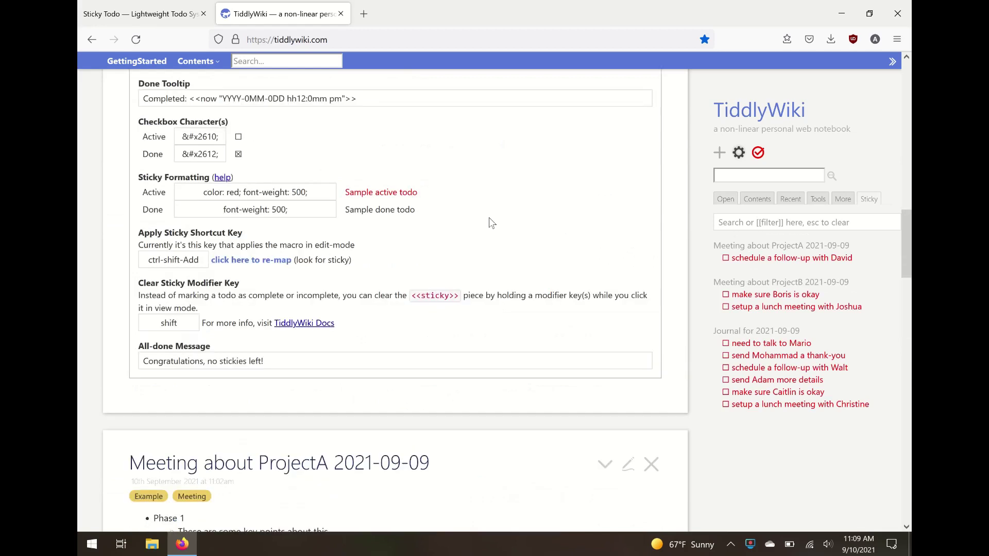
pyautogui.scroll(7, 489, 221)
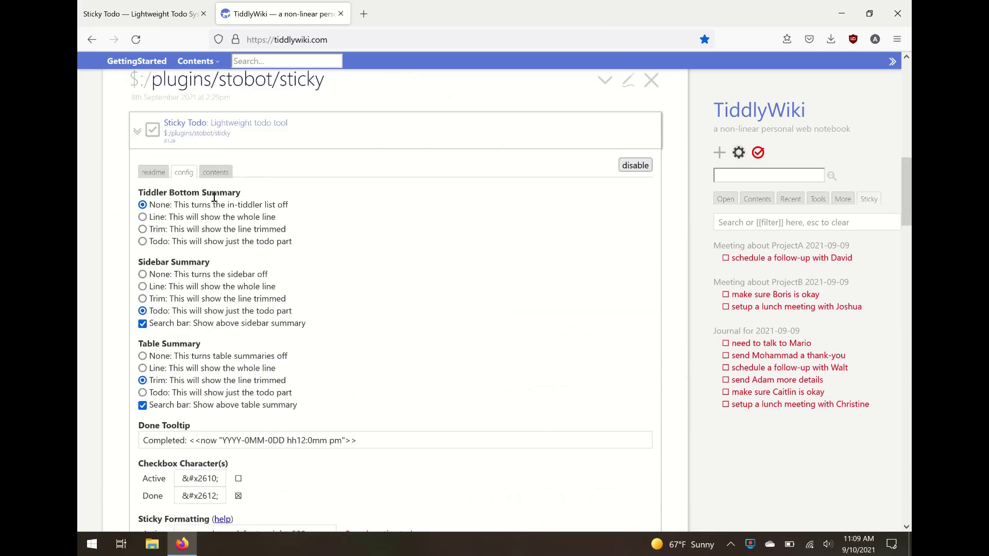
pyautogui.scroll(-2, 338, 287)
pyautogui.scroll(-1, 162, 261)
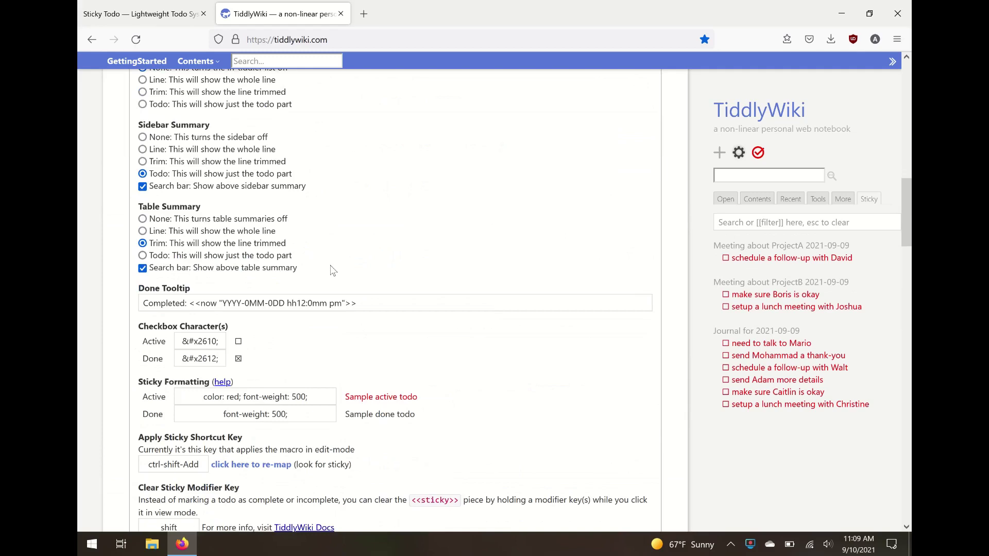
pyautogui.scroll(-8, 332, 271)
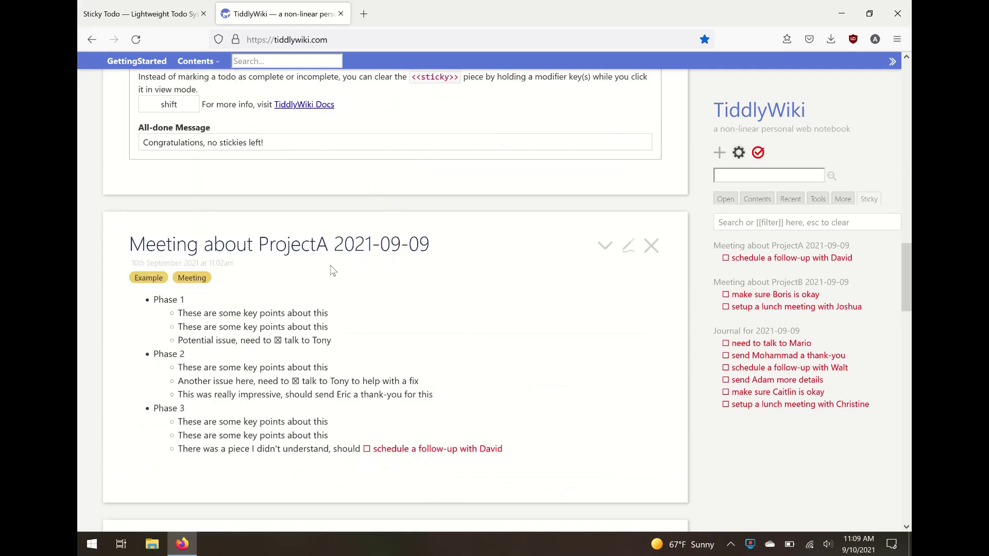
pyautogui.scroll(-10, 334, 272)
pyautogui.scroll(10, 334, 271)
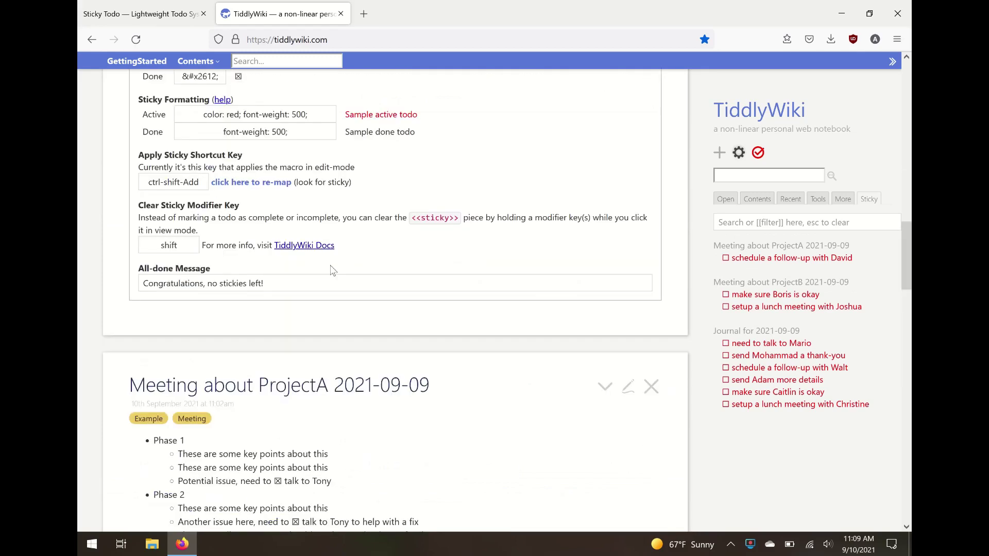
pyautogui.scroll(6, 332, 270)
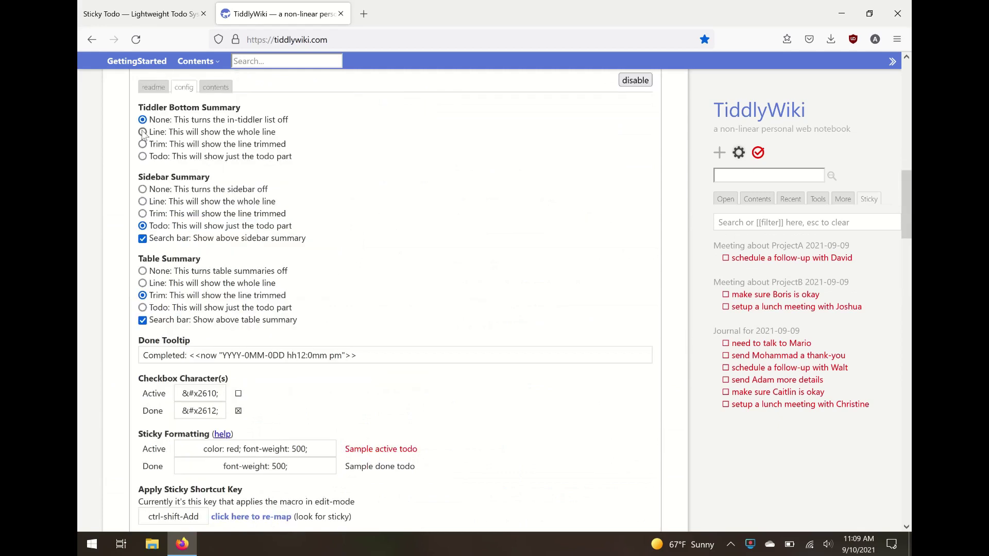
pyautogui.click(143, 284)
pyautogui.click(142, 239)
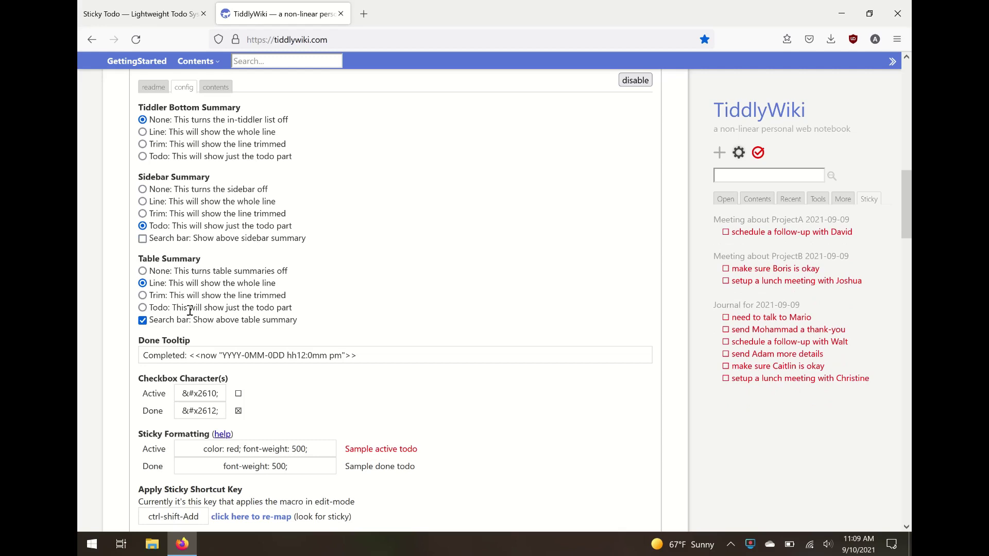
# Check the to-do table in New Tiddler with the Line setting, and review the remaining Sticky Todo config options
pyautogui.scroll(-5, 437, 325)
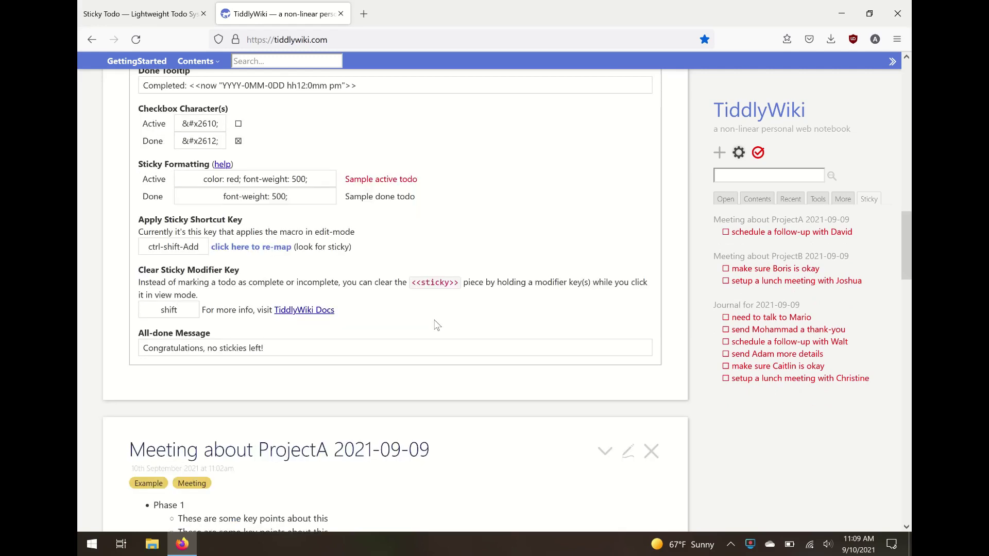
pyautogui.scroll(-6, 436, 325)
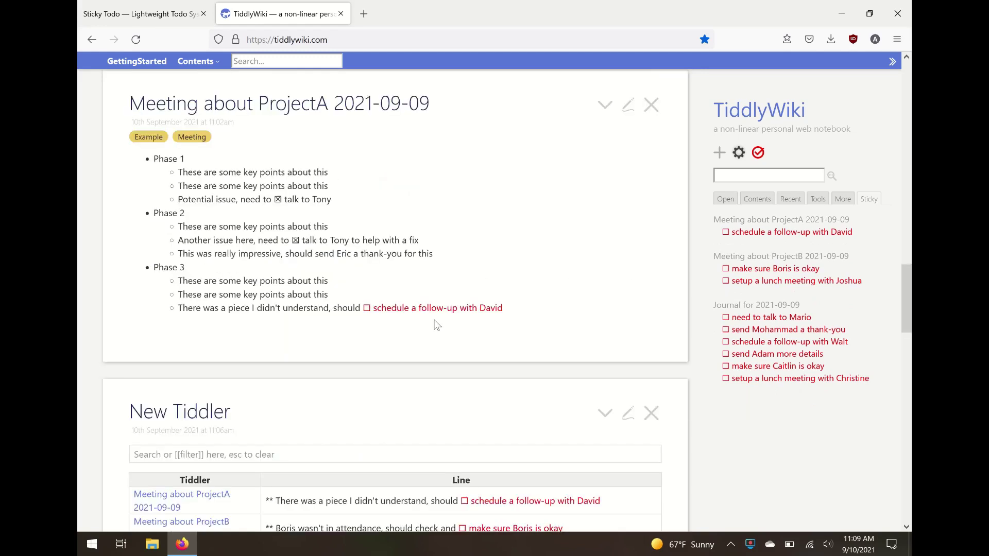
pyautogui.scroll(-1, 437, 324)
pyautogui.scroll(3, 437, 324)
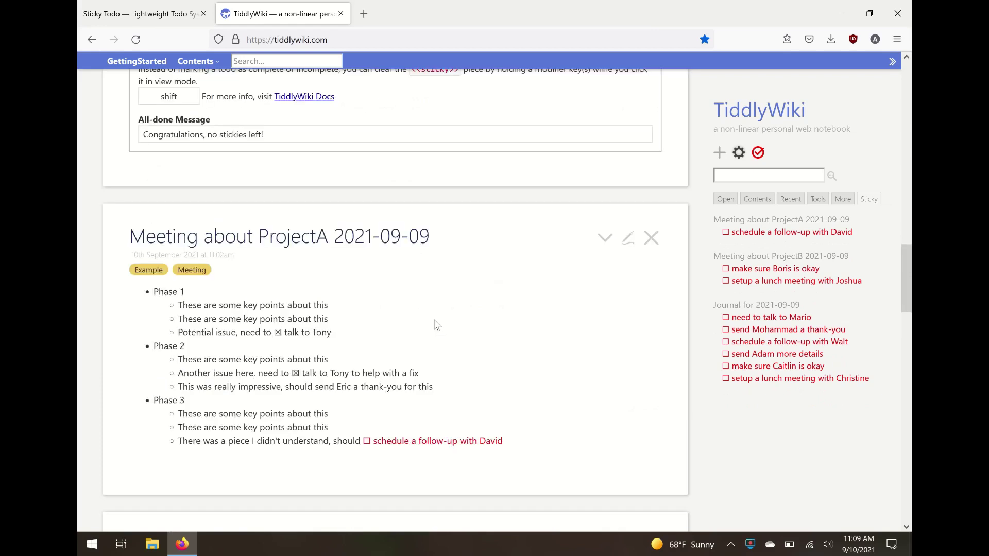
pyautogui.scroll(7, 437, 325)
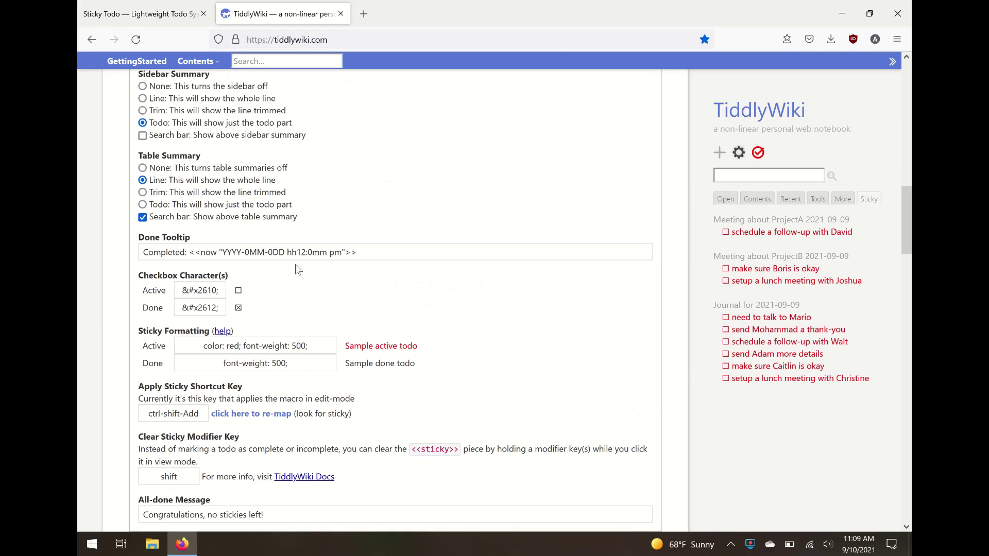
pyautogui.scroll(-6, 326, 294)
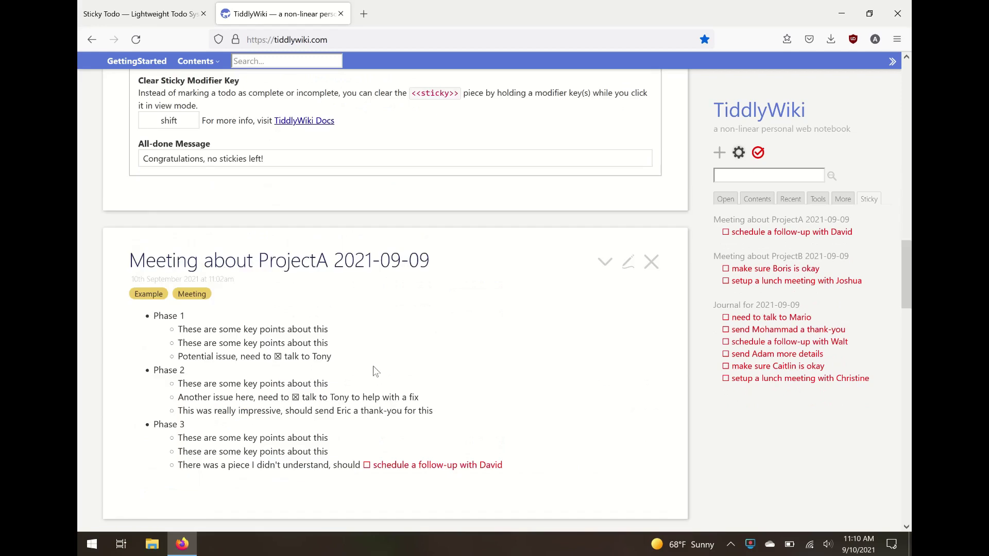
# Remove the time portion hh12:0mm pm from the date format in the Done Tooltip setting
pyautogui.moveTo(314, 361)
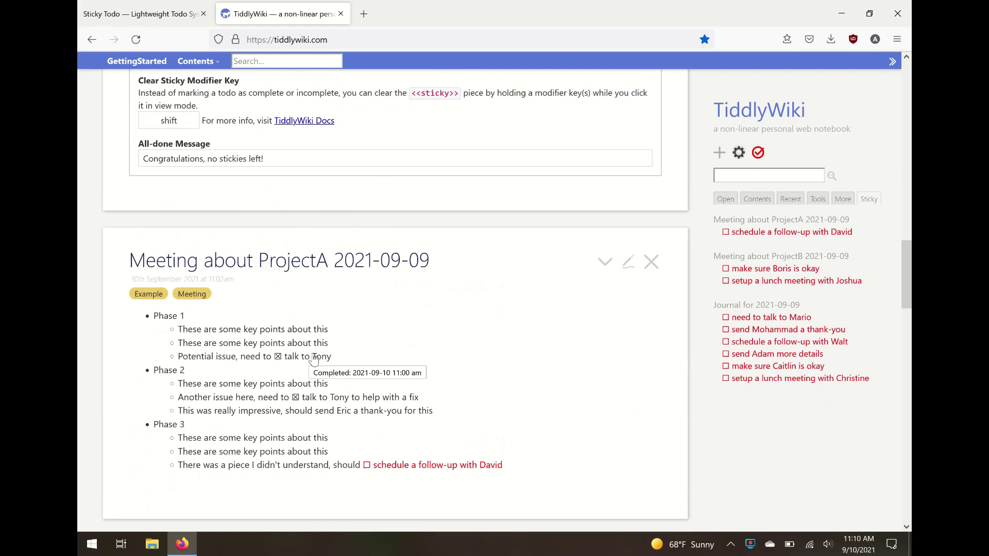
pyautogui.scroll(8, 313, 359)
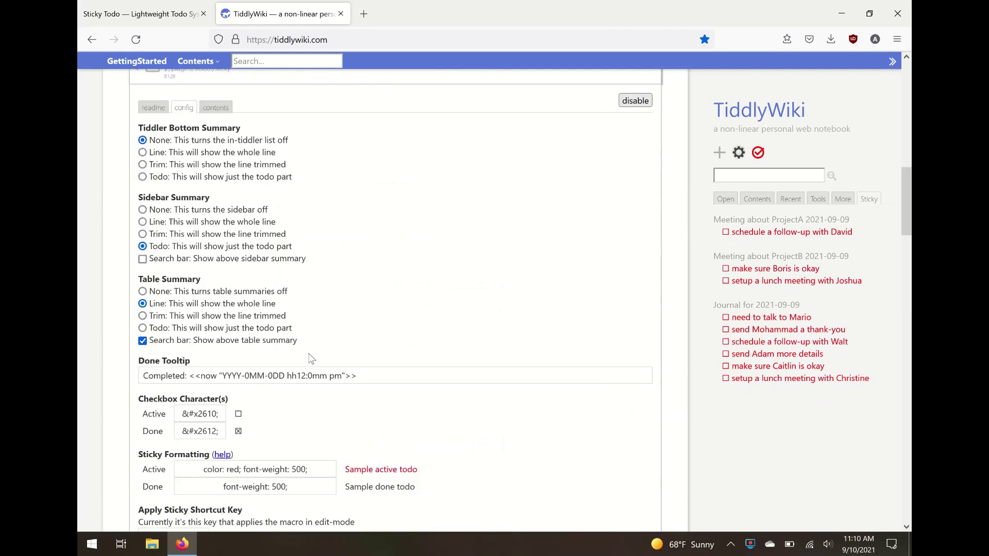
pyautogui.scroll(7, 311, 358)
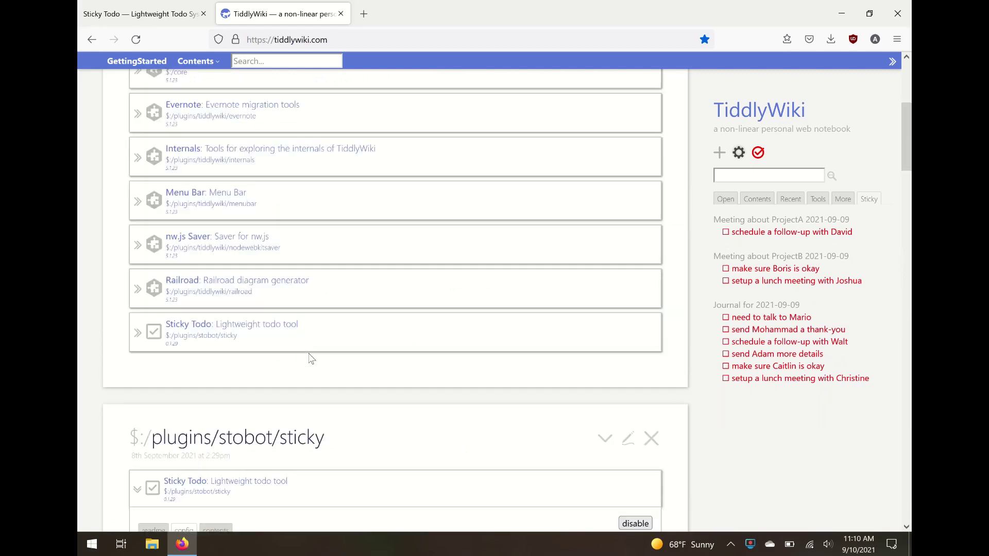
pyautogui.scroll(-7, 311, 359)
pyautogui.scroll(-2, 311, 358)
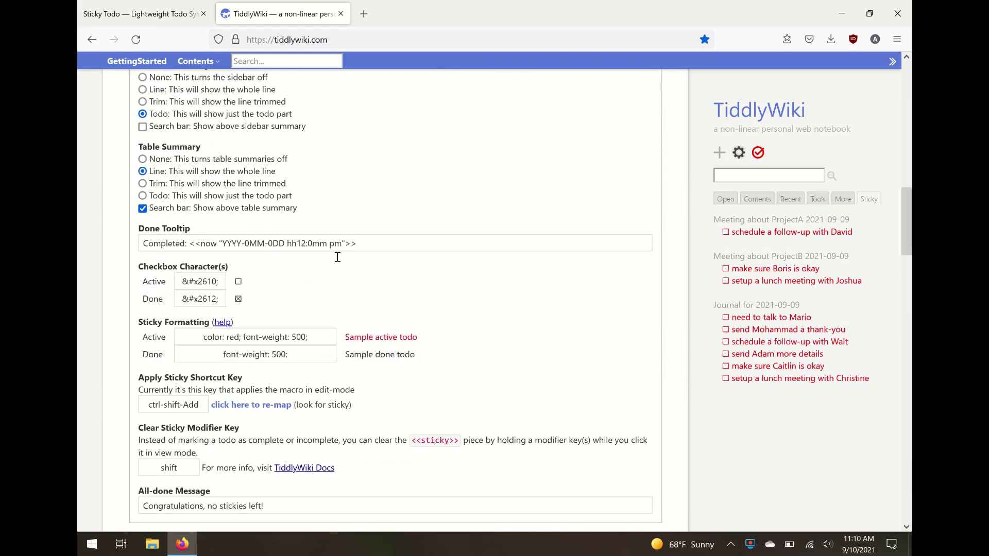
pyautogui.click(347, 250)
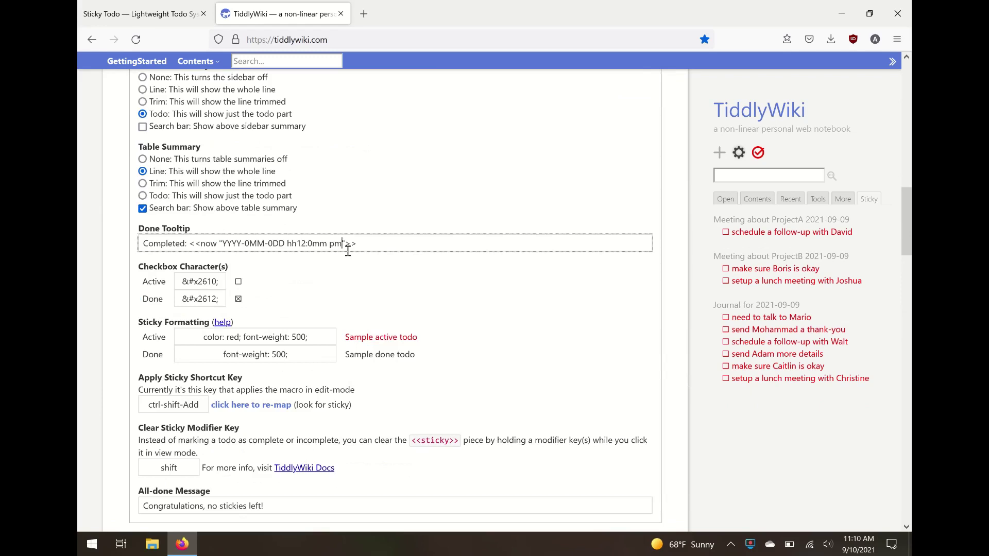
pyautogui.press('BackSpace')
pyautogui.press('BackSpace')
pyautogui.press('BackSpace')
pyautogui.press('BackSpace')
pyautogui.press('BackSpace')
pyautogui.press('BackSpace')
pyautogui.press('BackSpace')
pyautogui.press('BackSpace')
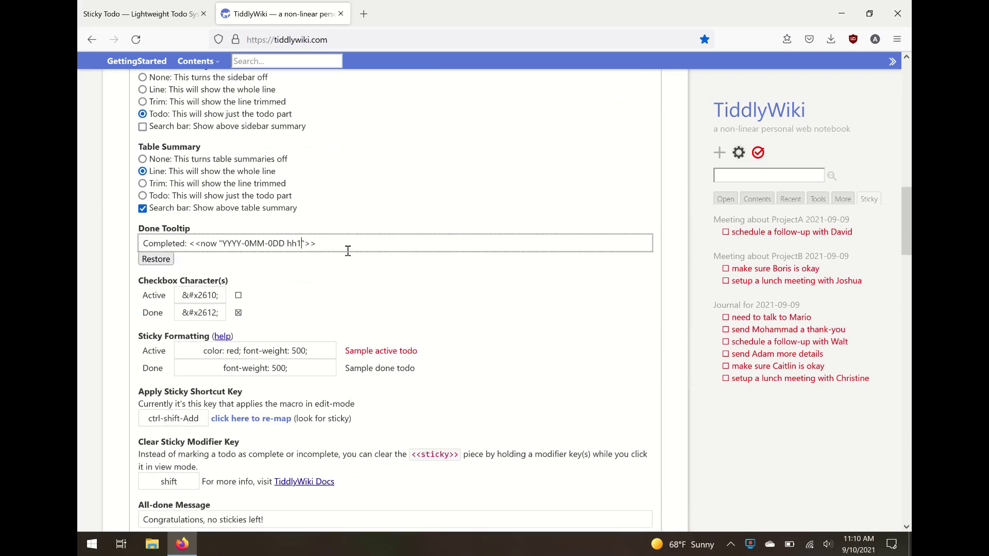
pyautogui.press('BackSpace')
pyautogui.press('BackSpace')
pyautogui.press('BackSpace')
pyautogui.press('BackSpace')
# Remove the "Completed:" prefix from the Done Tooltip so that it contains only <<now "YYYY-0MM-0DD">>
pyautogui.click(190, 251)
pyautogui.press('BackSpace')
pyautogui.press('BackSpace')
pyautogui.press('BackSpace')
pyautogui.press('BackSpace')
pyautogui.press('BackSpace')
pyautogui.press('BackSpace')
pyautogui.press('BackSpace')
pyautogui.press('BackSpace')
pyautogui.press('BackSpace')
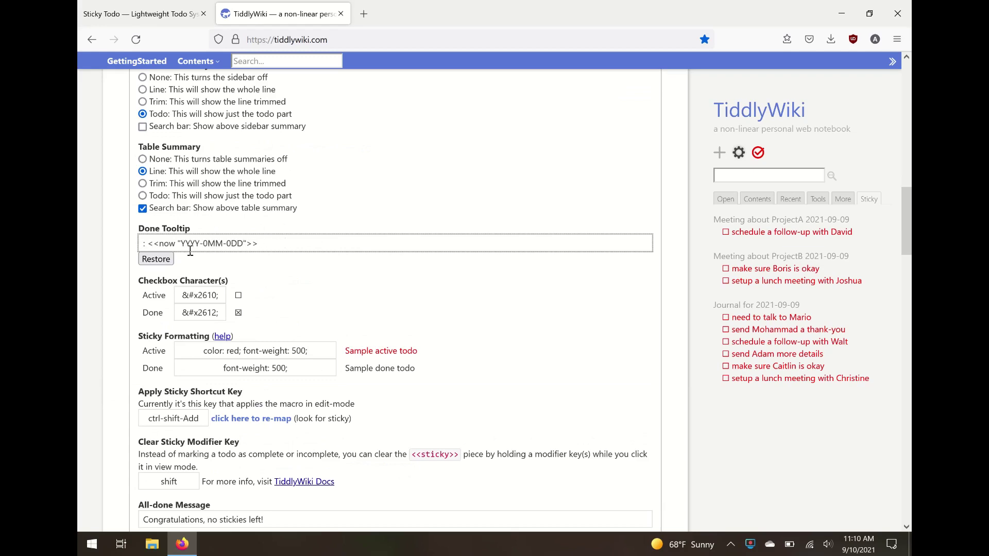
pyautogui.press('Right')
pyautogui.press('Delete')
pyautogui.press('BackSpace')
# Reopen and complete the Phase 1 to-do in Meeting about ProjectA 2021-09-09 again, and check the tooltips of the completed to-dos
pyautogui.scroll(-1, 318, 264)
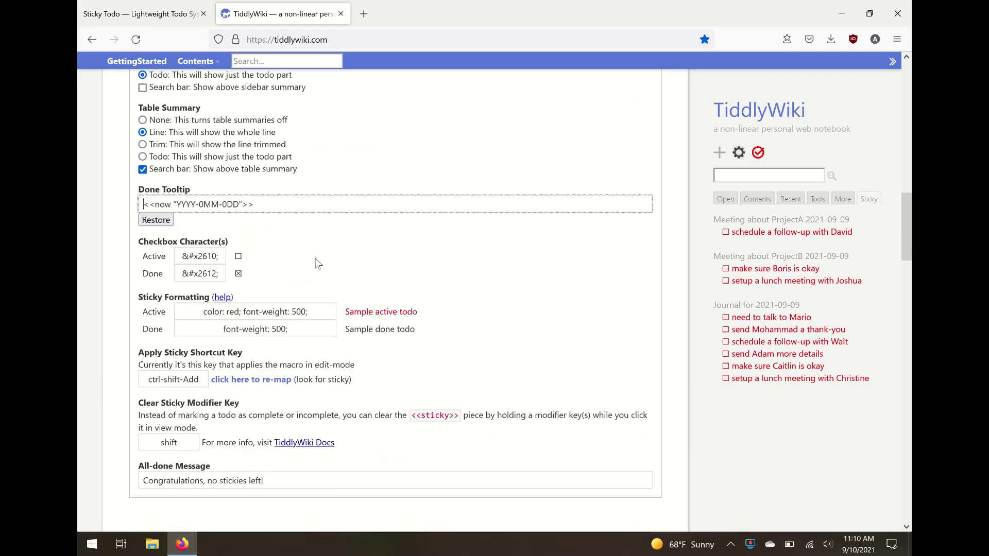
pyautogui.scroll(-10, 318, 264)
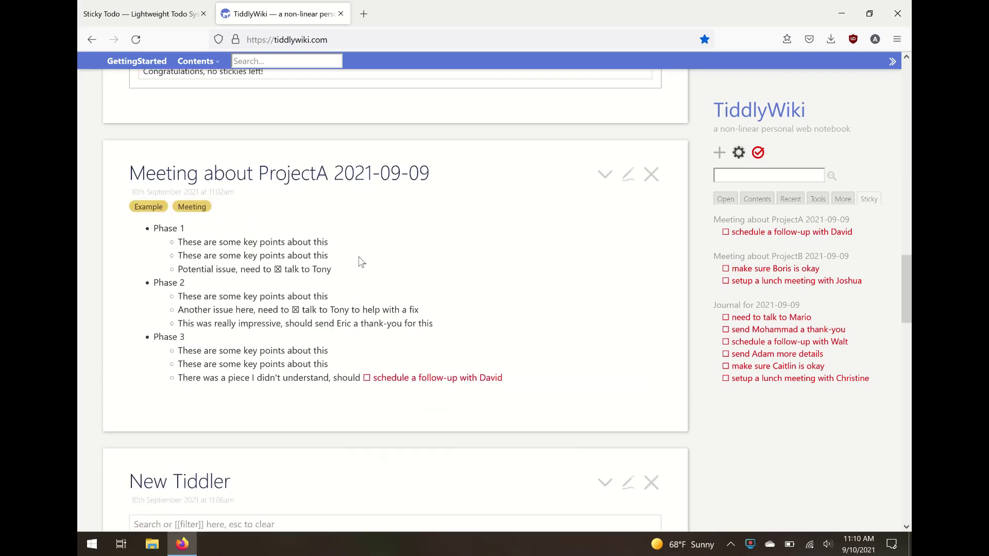
pyautogui.moveTo(305, 278)
pyautogui.click(301, 274)
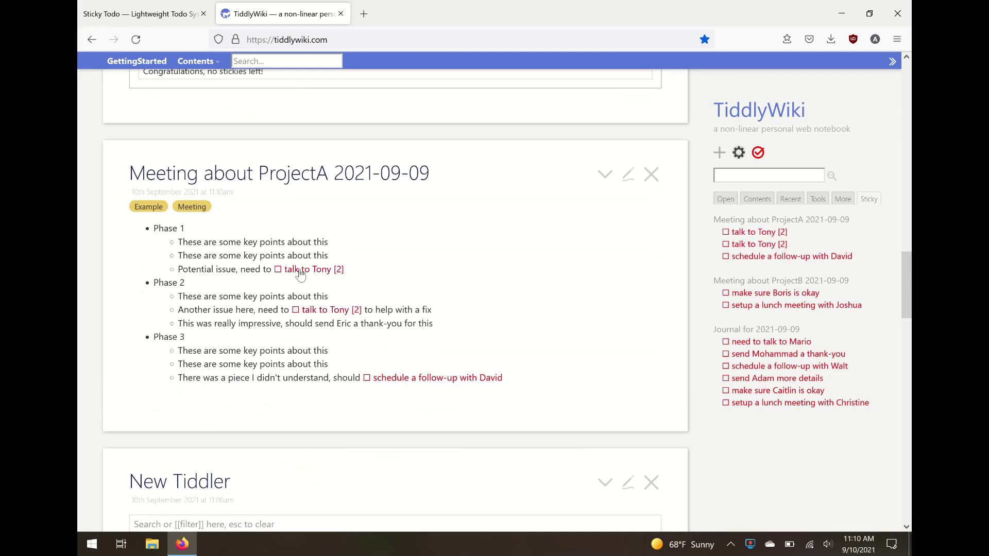
pyautogui.click(301, 275)
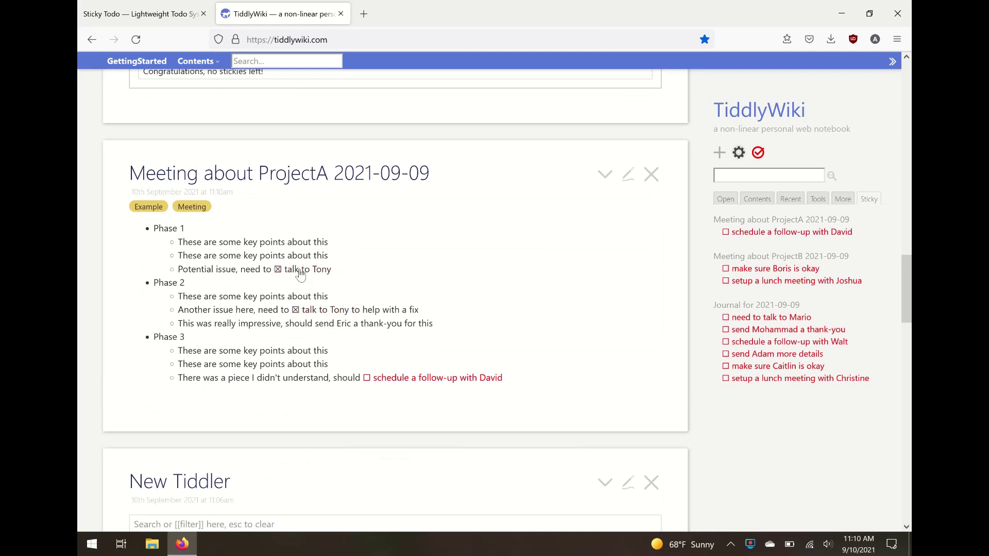
pyautogui.moveTo(310, 276)
pyautogui.moveTo(331, 316)
# Set the Active checkbox character in the Sticky Todo config to [ ]
pyautogui.scroll(7, 395, 266)
pyautogui.scroll(4, 395, 265)
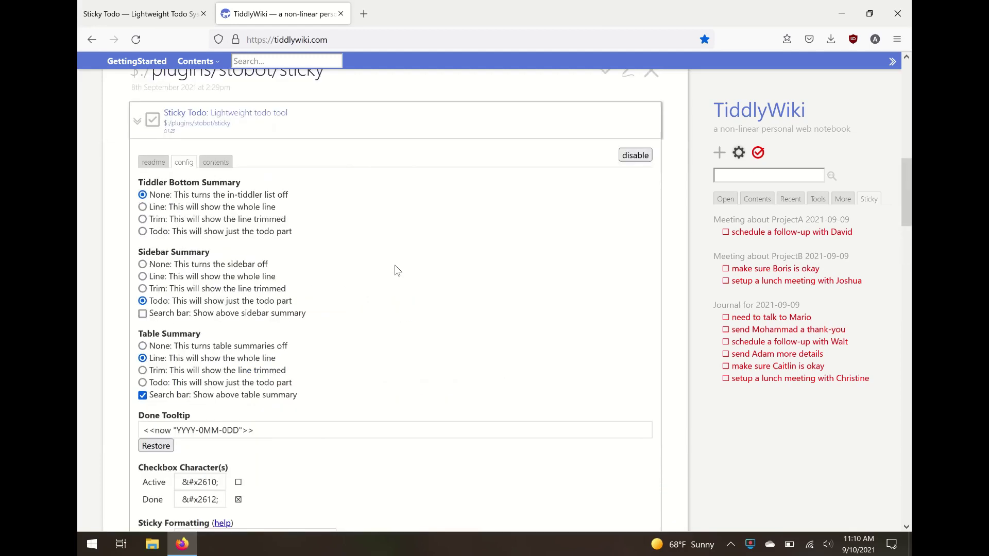
pyautogui.scroll(-3, 395, 266)
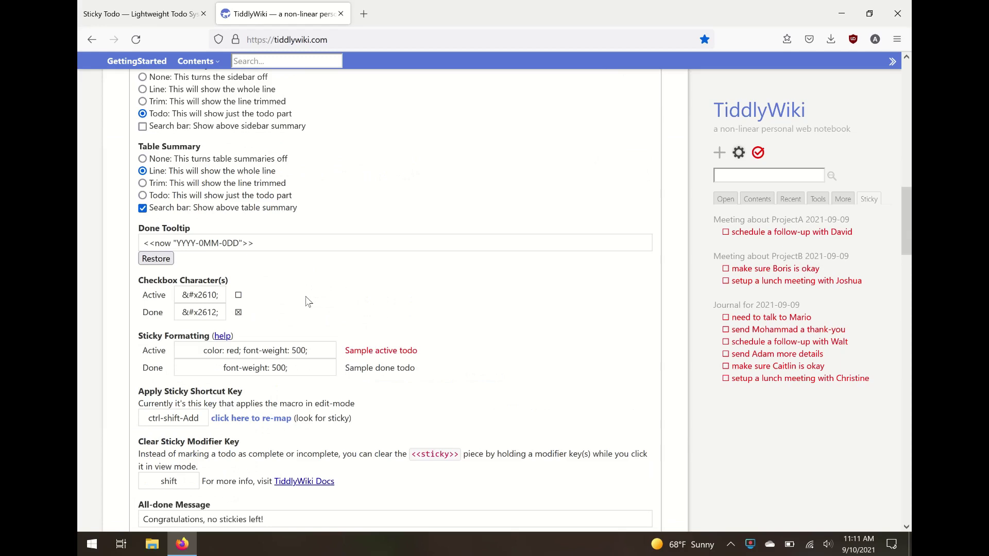
pyautogui.scroll(-2, 307, 301)
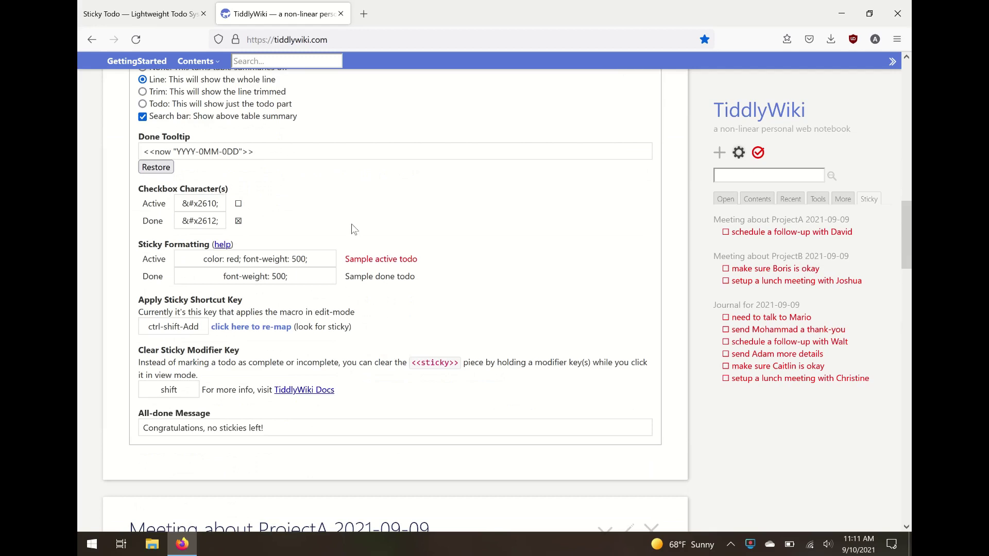
pyautogui.scroll(1, 354, 230)
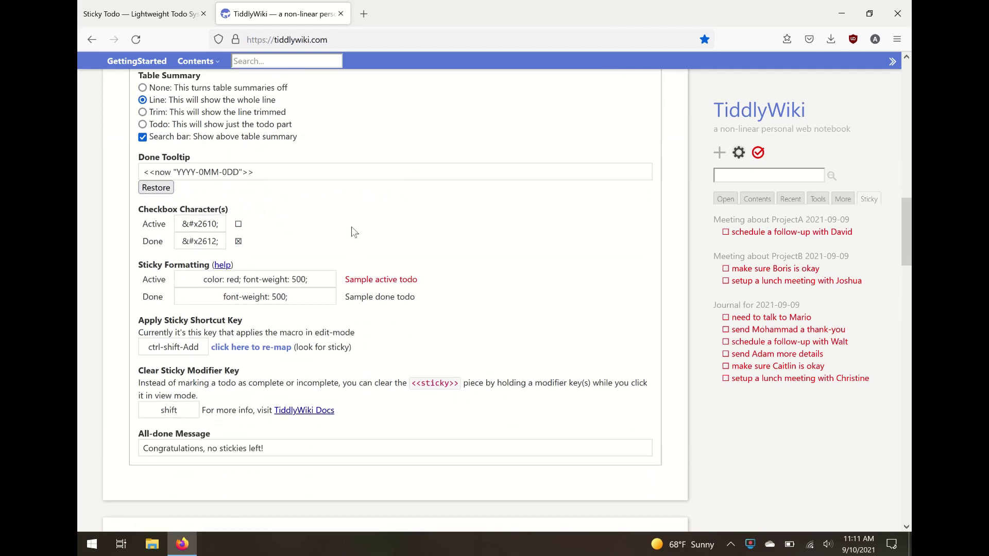
pyautogui.click(231, 232)
pyautogui.hotkey('ctrl', 'a')
pyautogui.press('BackSpace')
pyautogui.write('[ ')
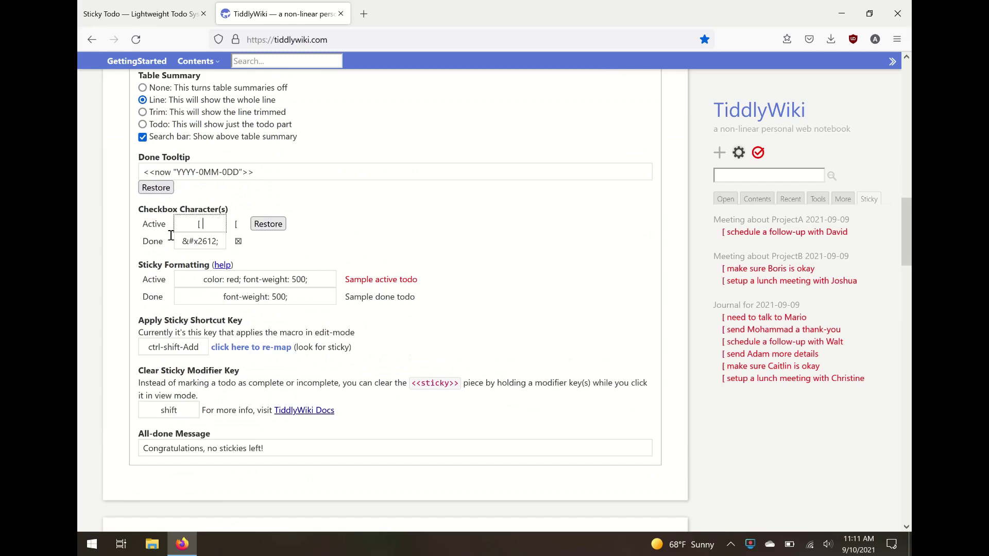
pyautogui.write(']')
# Set the Done checkbox character to [x], and check the completed to-dos in Meeting about ProjectA 2021-09-09
pyautogui.click(186, 248)
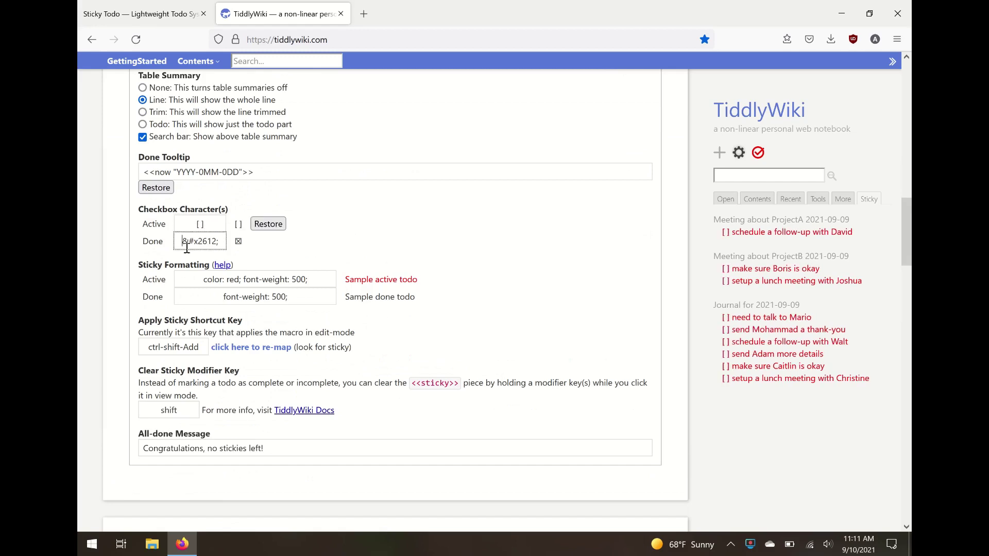
pyautogui.hotkey('shift', 'Right')
pyautogui.hotkey('shift', 'Right')
pyautogui.hotkey('shift', 'Right')
pyautogui.hotkey('shift', 'End')
pyautogui.write('[x')
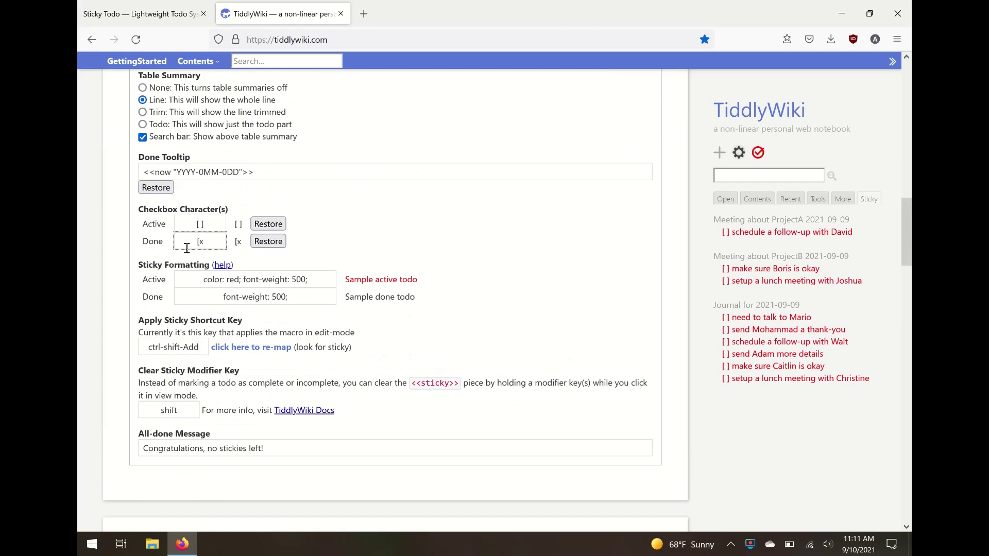
pyautogui.write(']')
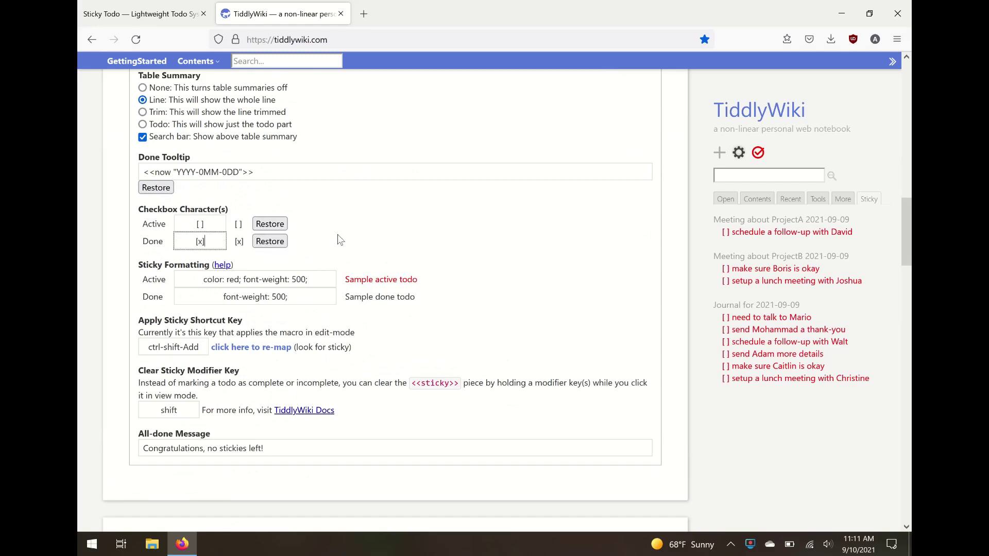
pyautogui.scroll(-5, 350, 239)
pyautogui.scroll(-3, 358, 238)
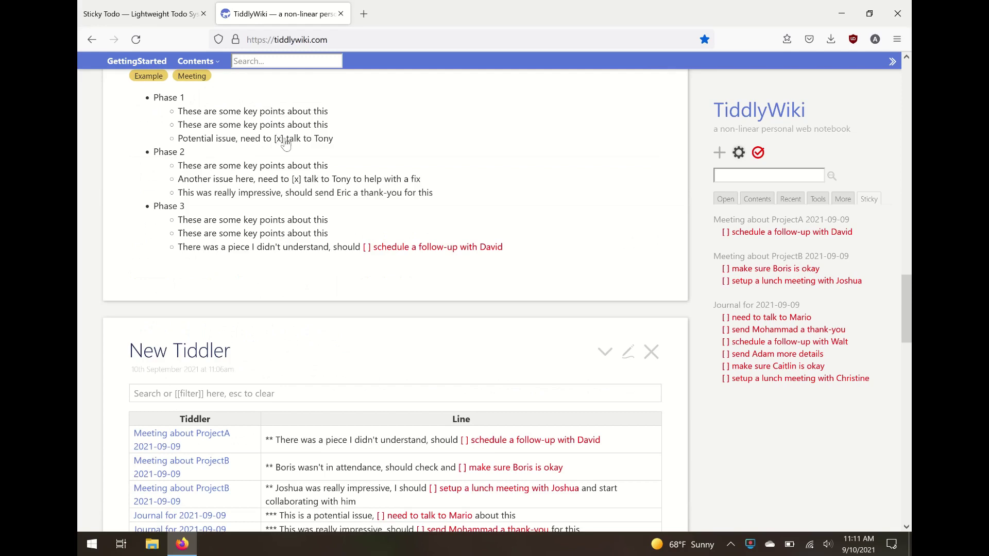
pyautogui.moveTo(286, 146)
# Replace the Done checkbox character with the green check mark emoji, and check it in Meeting about ProjectA 2021-09-09
pyautogui.scroll(10, 436, 264)
pyautogui.scroll(1, 438, 264)
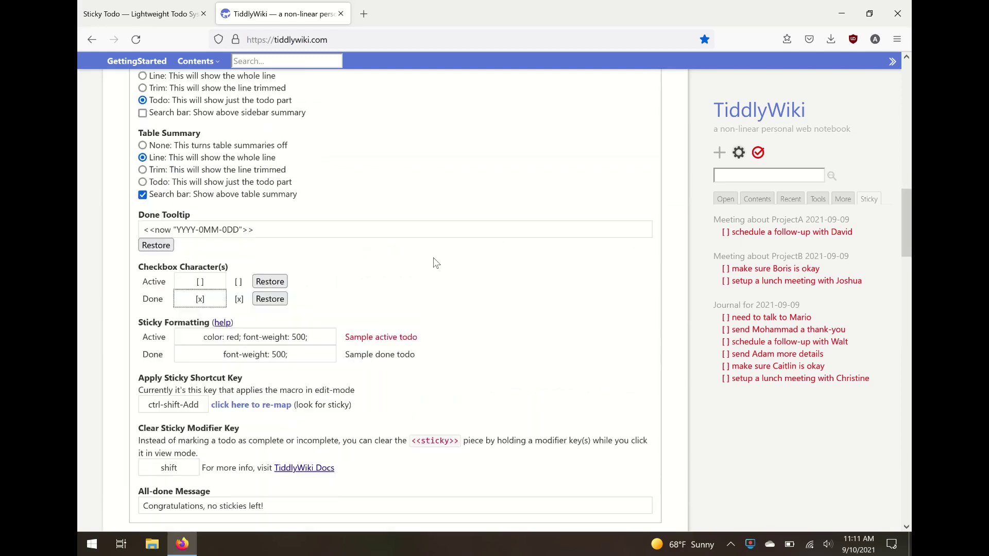
pyautogui.click(198, 306)
pyautogui.press('BackSpace')
pyautogui.press('BackSpace')
pyautogui.press('BackSpace')
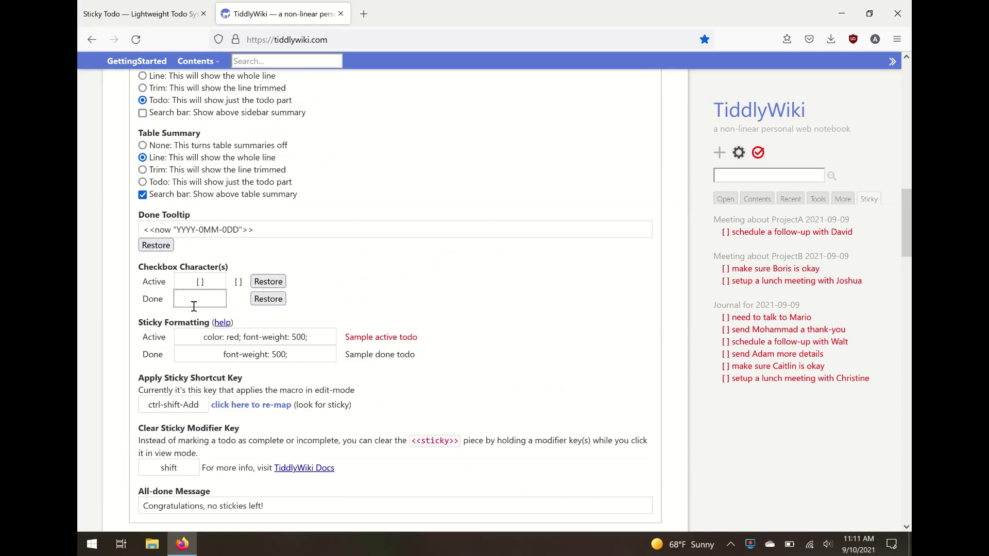
pyautogui.press('super+period')
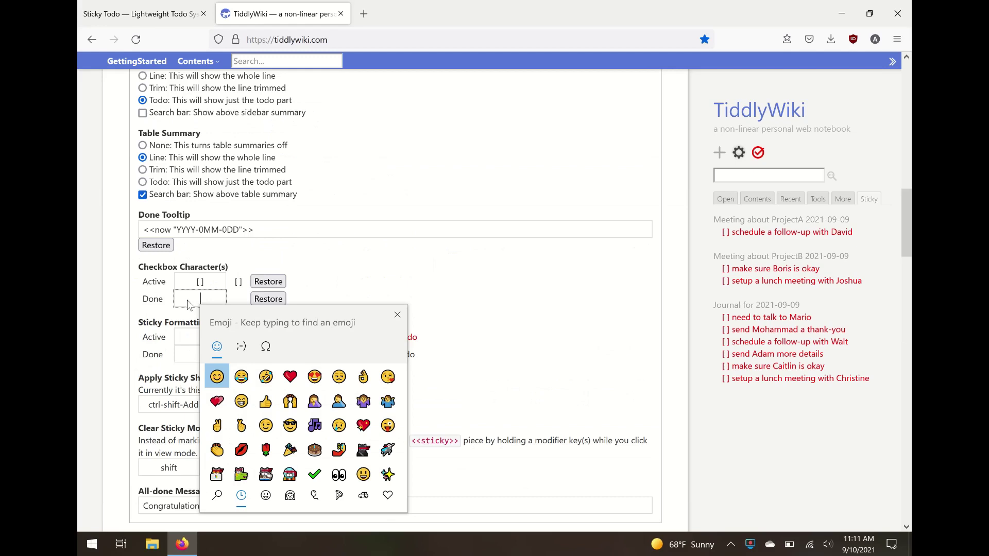
pyautogui.click(315, 472)
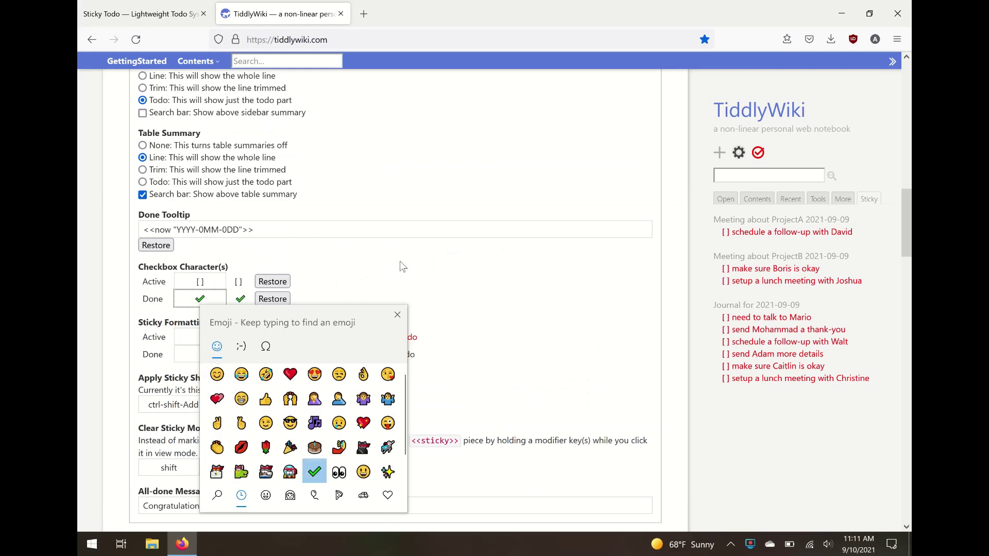
pyautogui.scroll(-2, 403, 266)
pyautogui.scroll(-5, 403, 266)
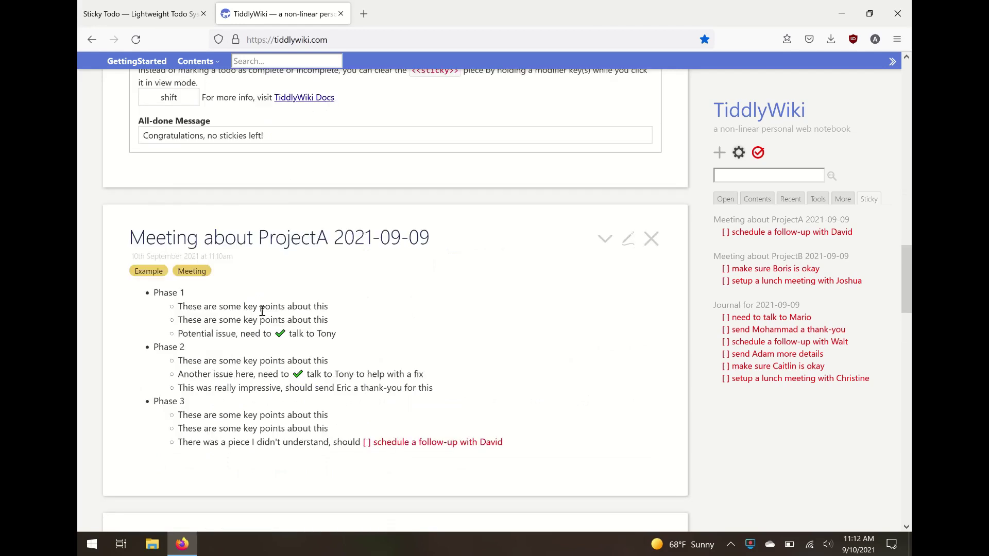
# Restore the default Done and Active checkbox characters
pyautogui.scroll(5, 262, 311)
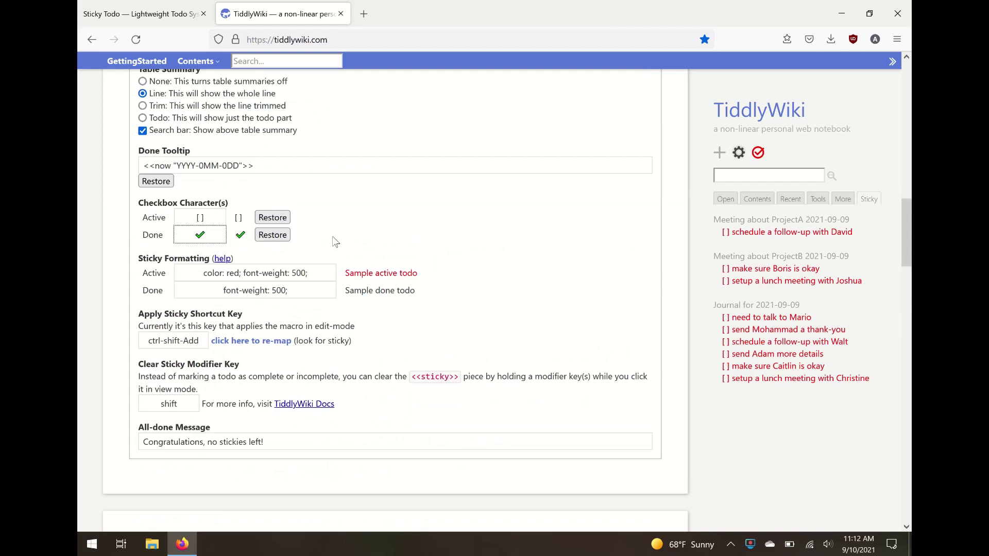
pyautogui.click(283, 238)
pyautogui.click(283, 236)
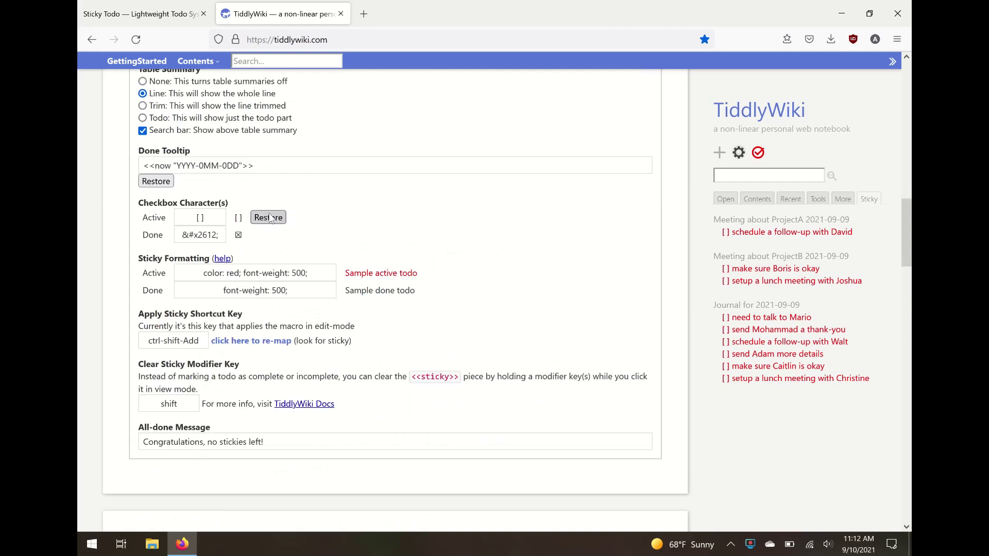
pyautogui.click(271, 218)
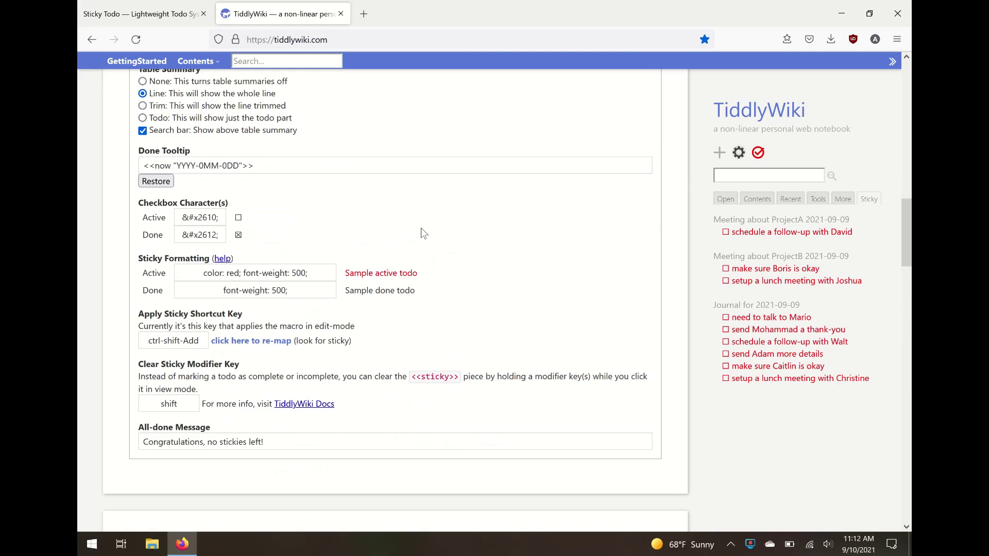
# Change the text color in the Active sticky formatting to purple
pyautogui.scroll(-3, 445, 283)
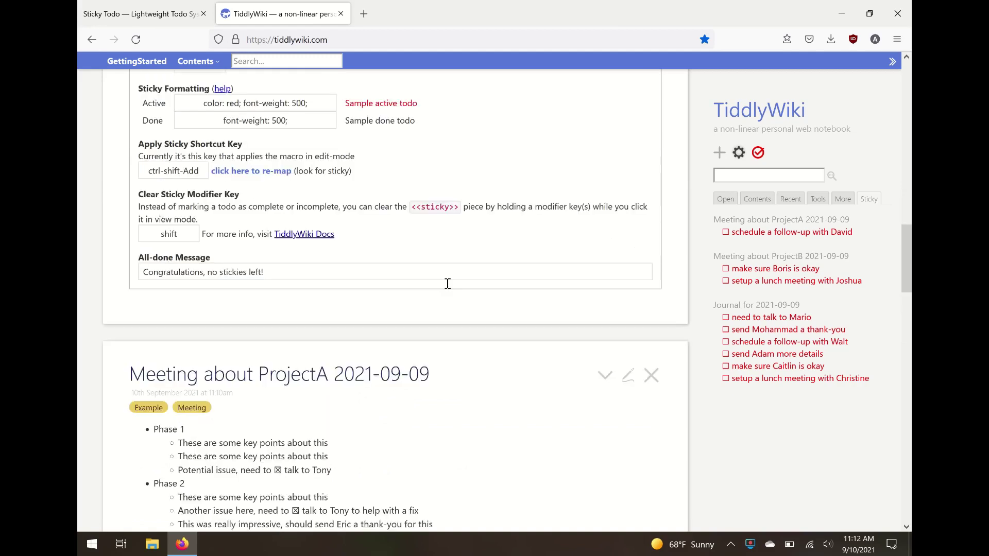
pyautogui.scroll(-1, 445, 284)
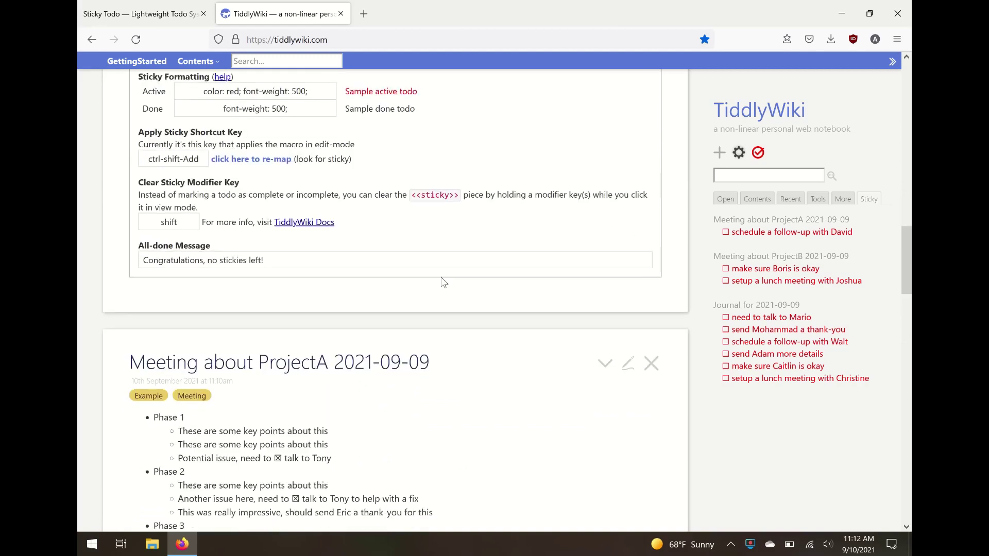
pyautogui.scroll(1, 443, 281)
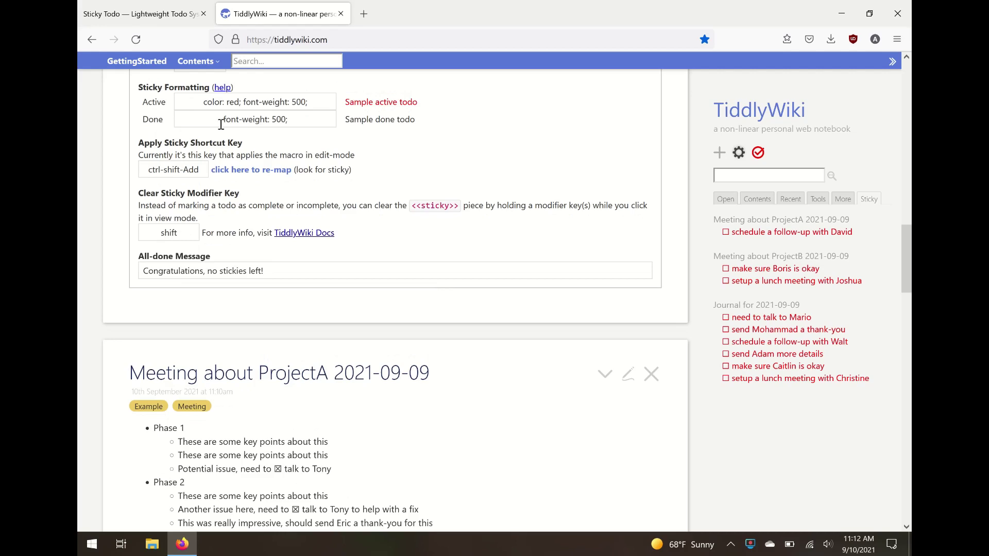
pyautogui.click(246, 105)
pyautogui.hotkey('ctrl', 'shift', 'Left')
pyautogui.write('p')
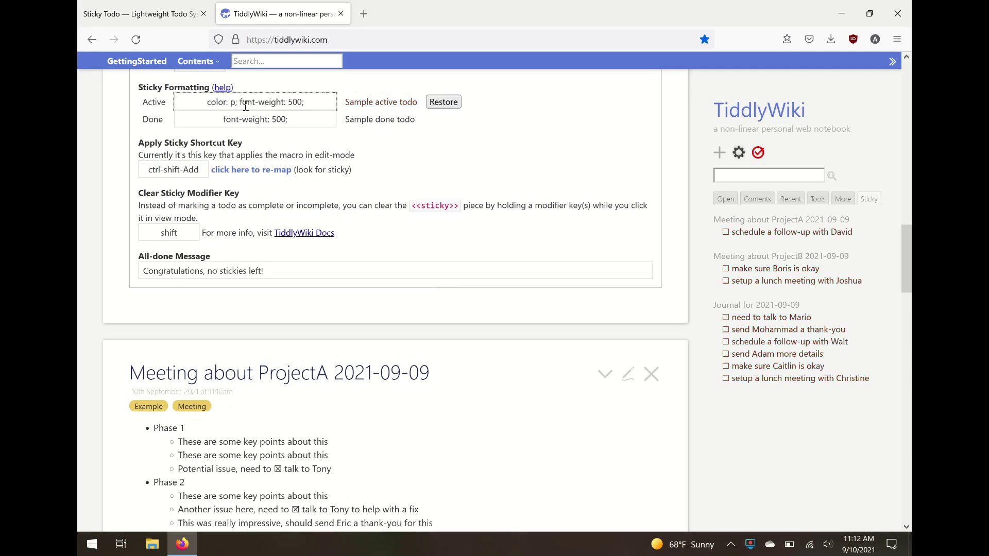
pyautogui.write('urple')
# Add color:green; to the start of the Done sticky formatting, and check the to-dos in the tiddlers below
pyautogui.click(215, 128)
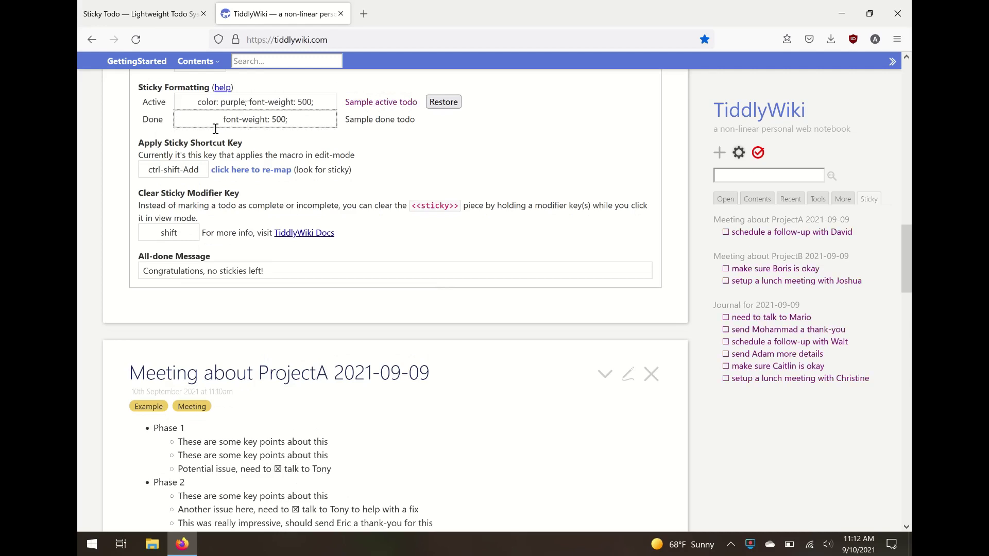
pyautogui.write('color:')
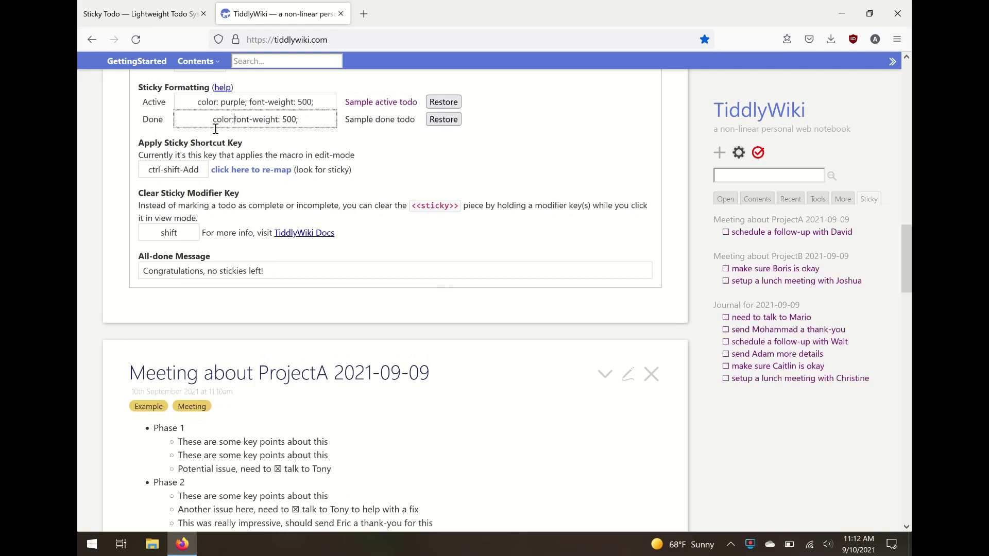
pyautogui.write('green;')
pyautogui.scroll(-6, 411, 165)
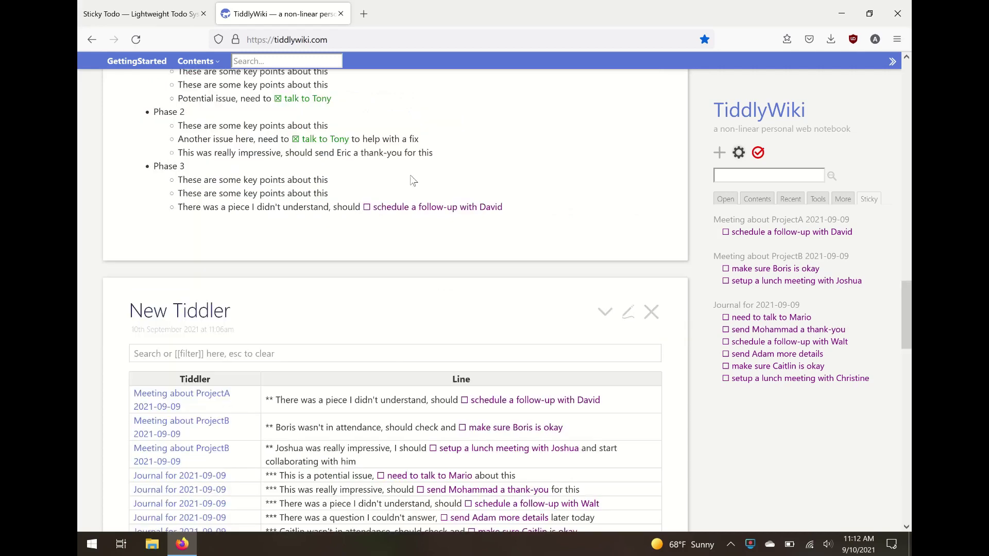
# Set the Apply Sticky Shortcut Key to ctrl-shift-Comma in the Sticky Todo config
pyautogui.scroll(1, 394, 226)
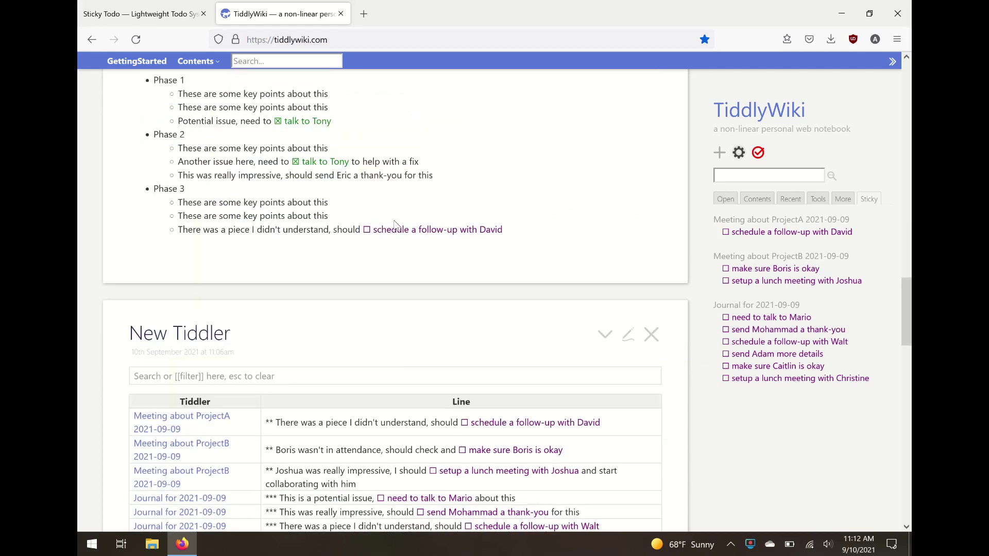
pyautogui.scroll(6, 461, 162)
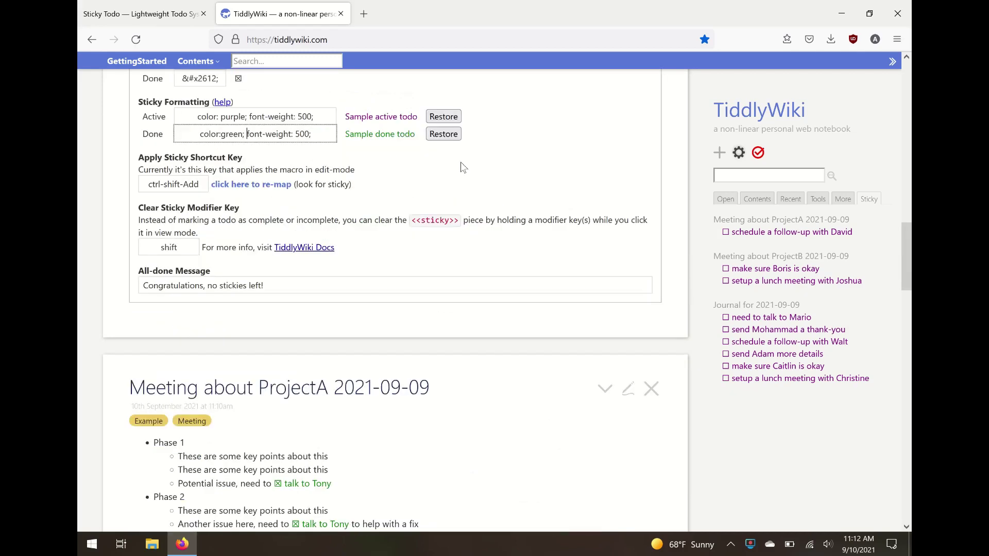
pyautogui.scroll(2, 460, 161)
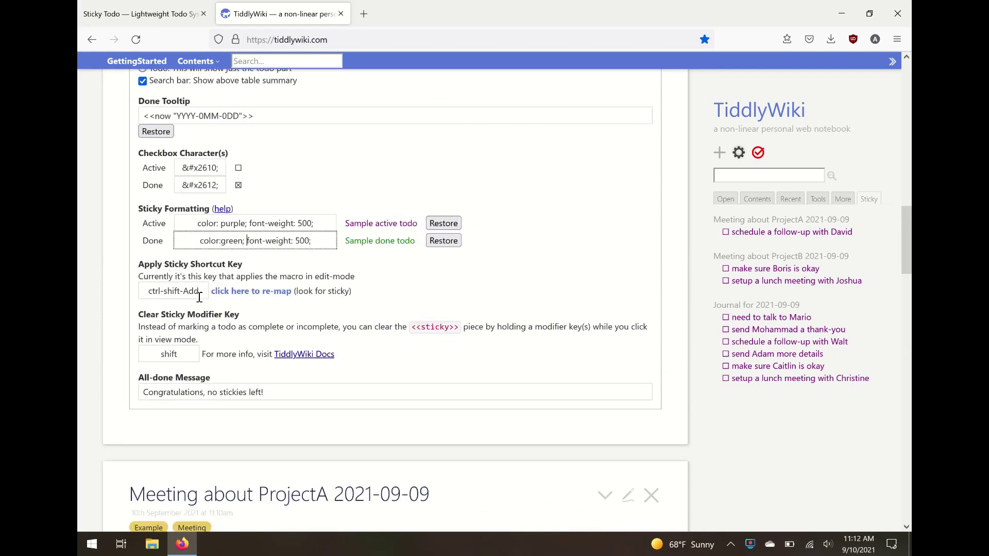
pyautogui.click(208, 296)
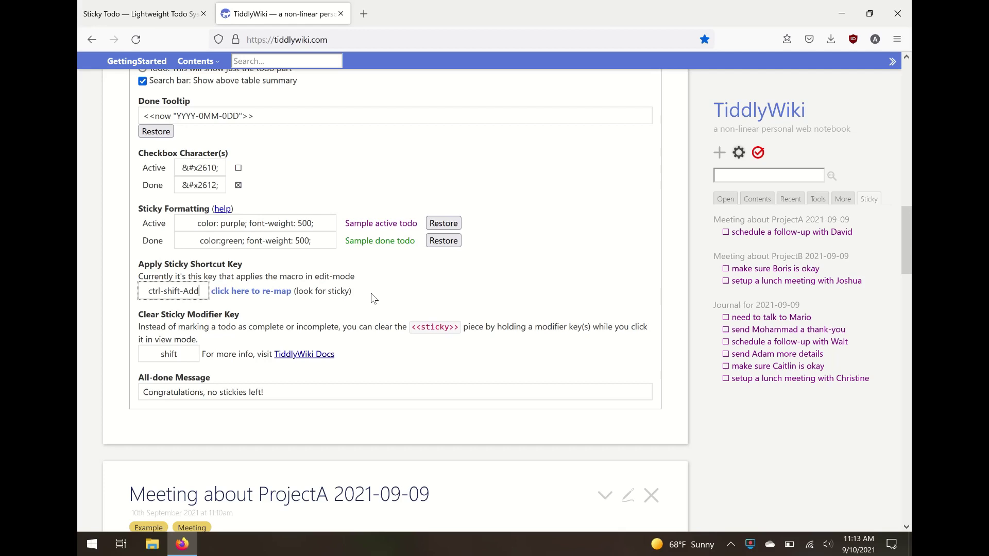
pyautogui.hotkey('ctrl', 'shift', 'Left')
pyautogui.write('Comma')
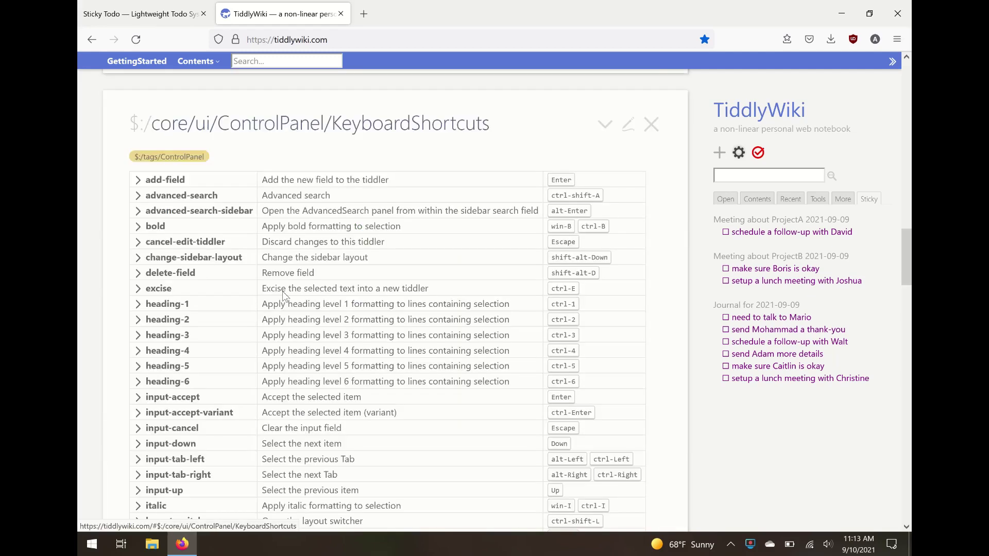
# Examine the platform key assignments of the sticky entry in the KeyboardShortcuts tiddler, and close that tiddler
pyautogui.scroll(-1, 282, 292)
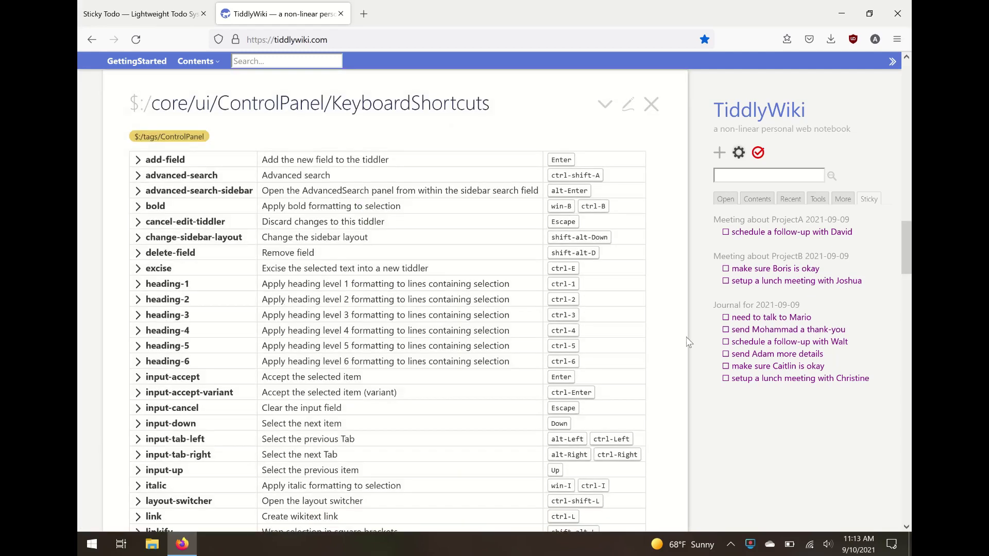
pyautogui.scroll(-5, 675, 340)
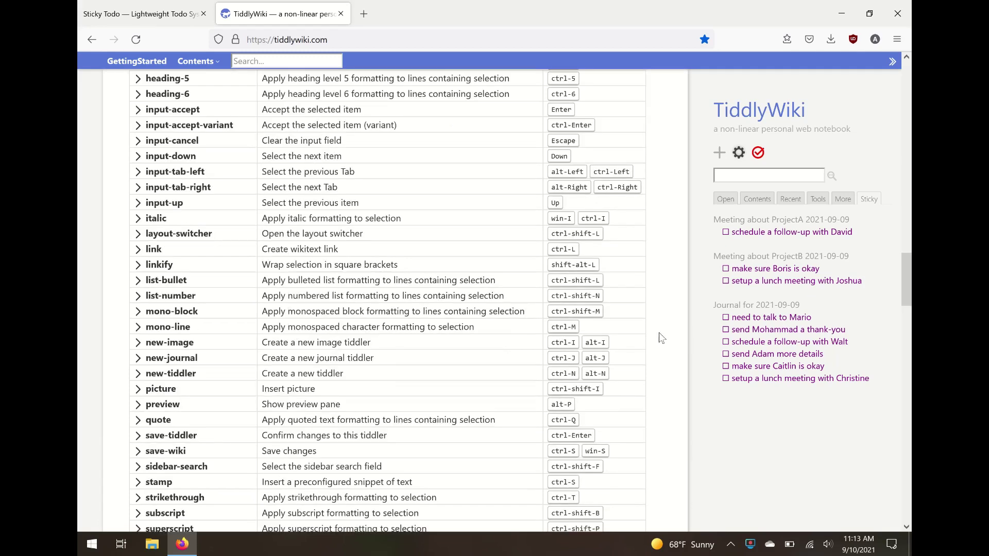
pyautogui.scroll(-5, 662, 337)
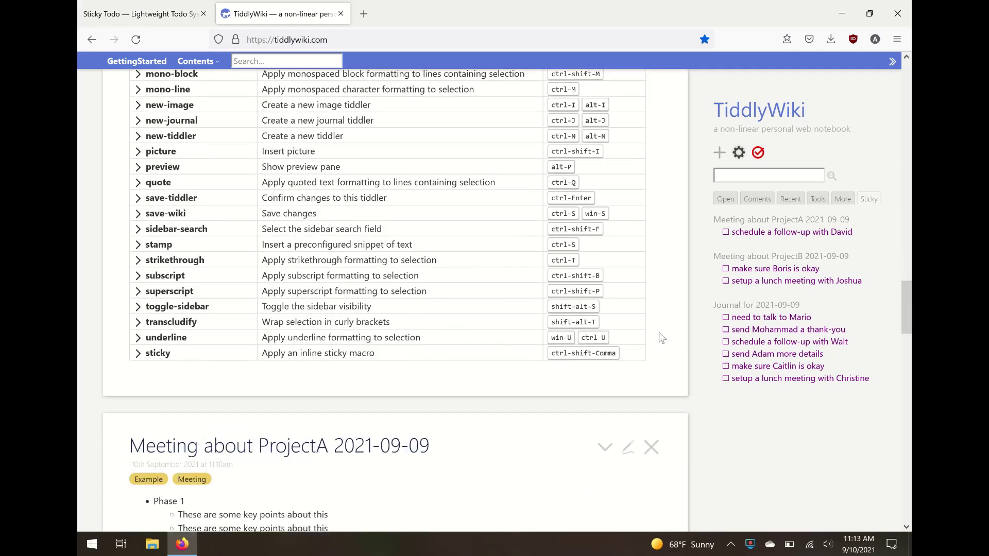
pyautogui.click(138, 354)
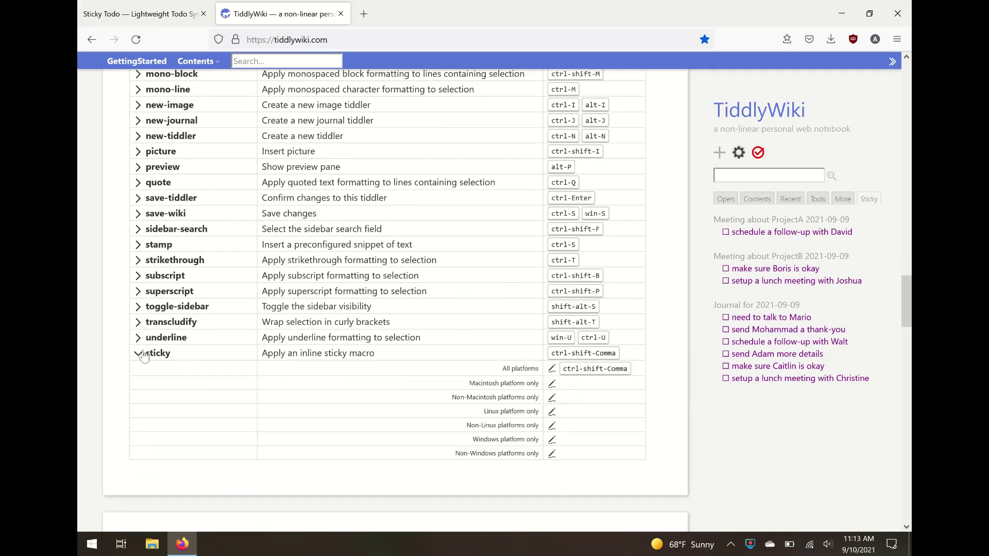
pyautogui.scroll(8, 584, 315)
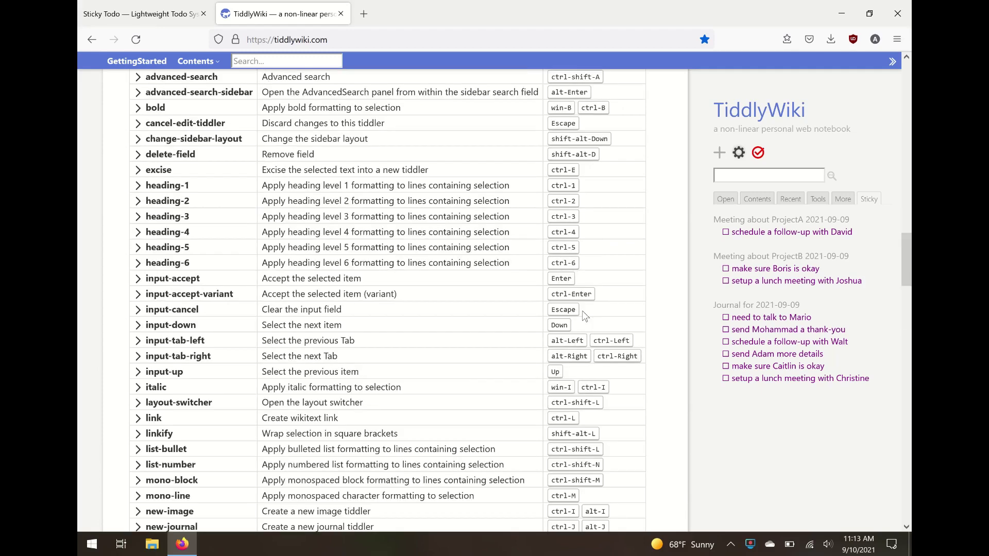
pyautogui.scroll(5, 683, 251)
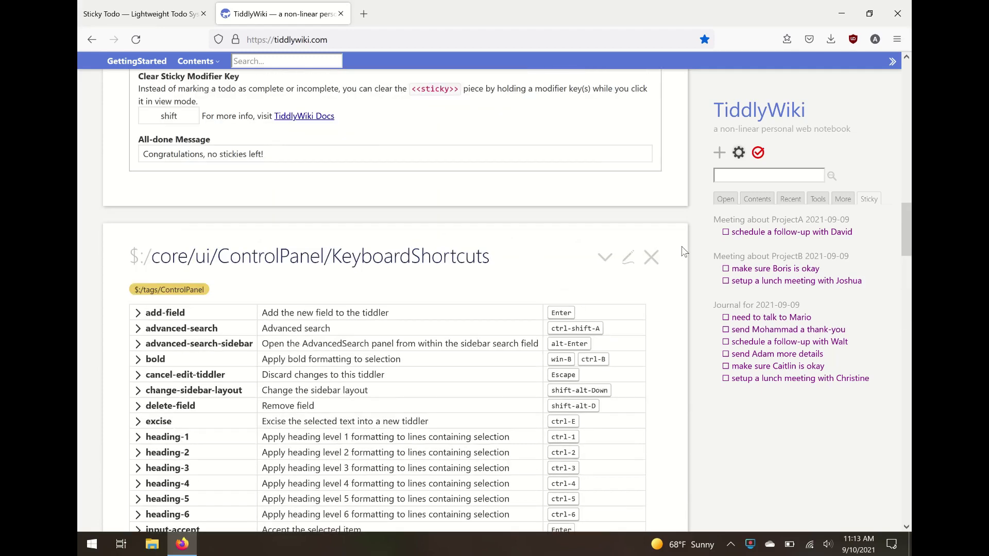
pyautogui.click(662, 260)
pyautogui.scroll(3, 177, 259)
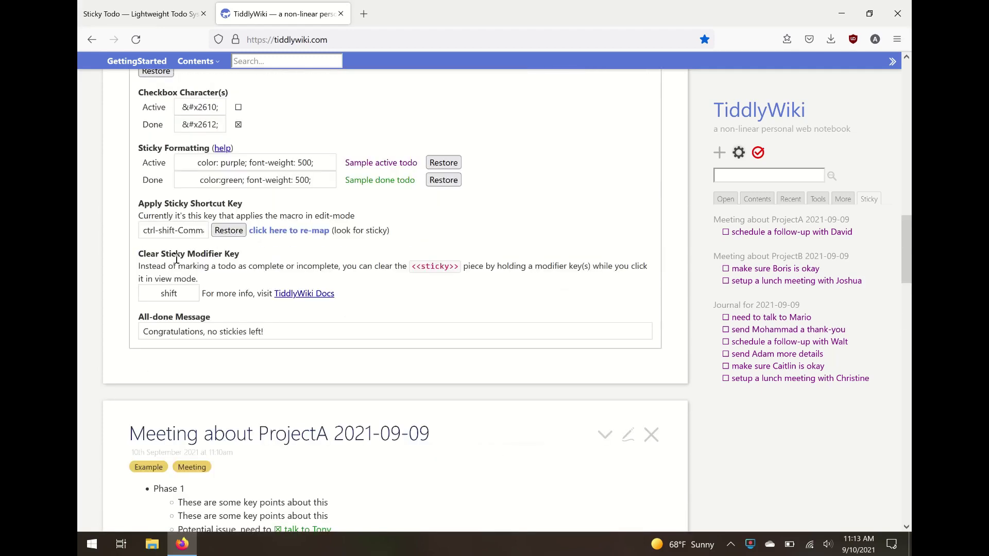
# Apply the sticky macro to "points about this" in the first Phase 1 bullet of Meeting about ProjectA 2021-09-09, and save the tiddler
pyautogui.scroll(-5, 176, 259)
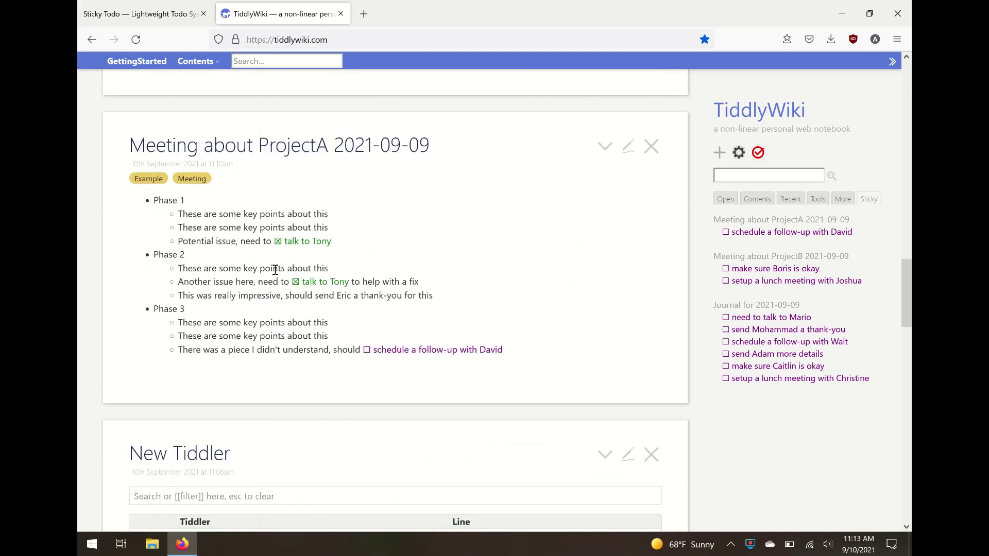
pyautogui.click(627, 151)
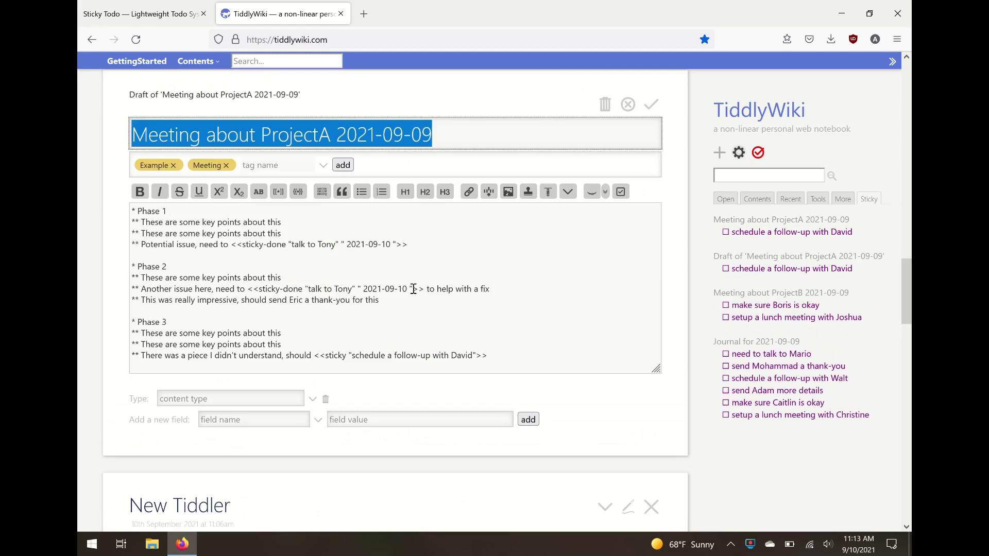
pyautogui.click(456, 289)
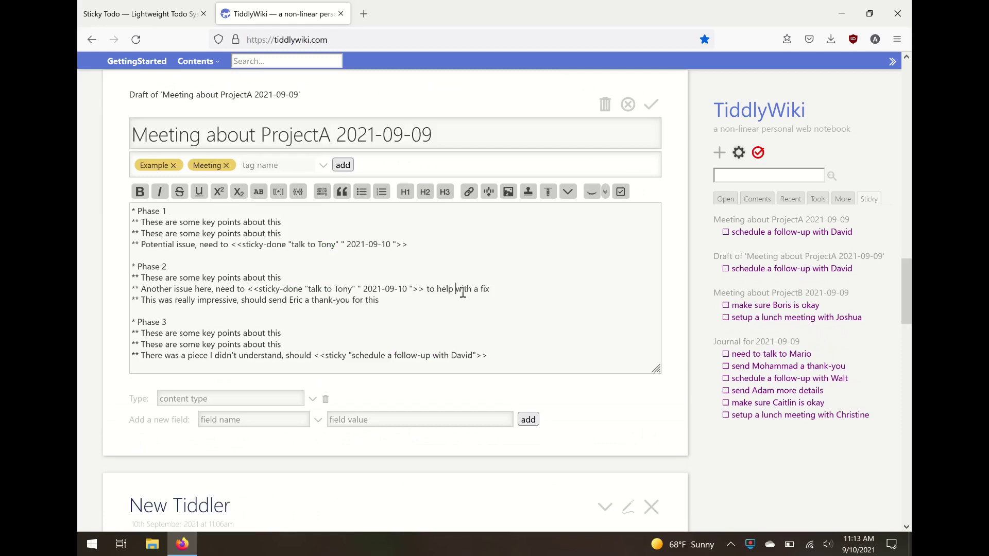
pyautogui.click(305, 227)
pyautogui.hotkey('ctrl', 'shift', 'Left')
pyautogui.hotkey('ctrl', 'shift', 'Left')
pyautogui.hotkey('ctrl', 'shift', 'Left')
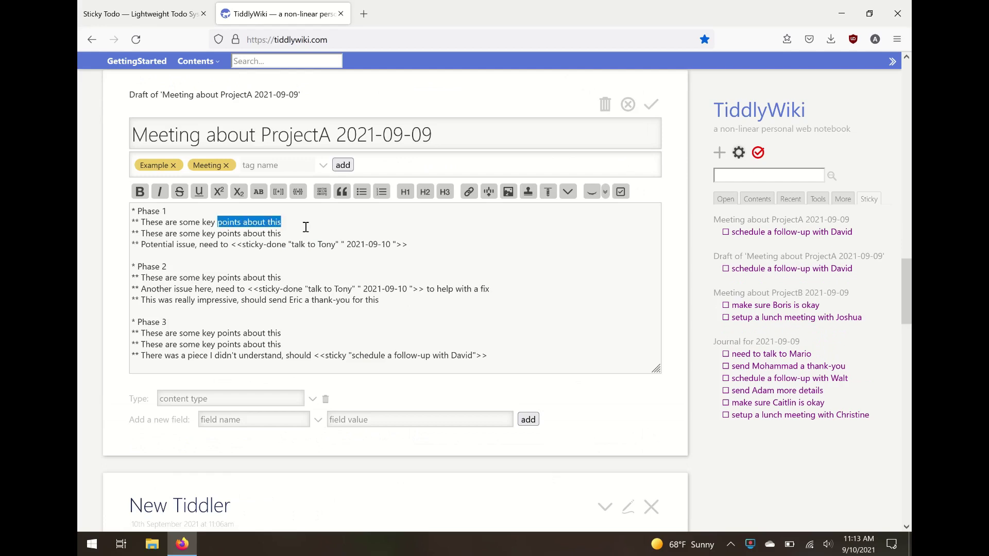
pyautogui.hotkey('alt', 'shift', 's')
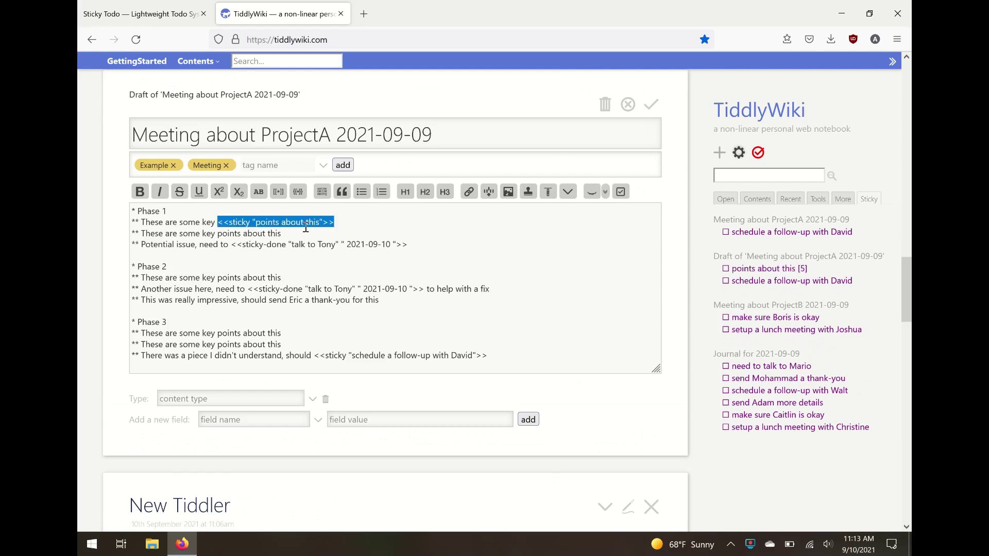
pyautogui.click(652, 106)
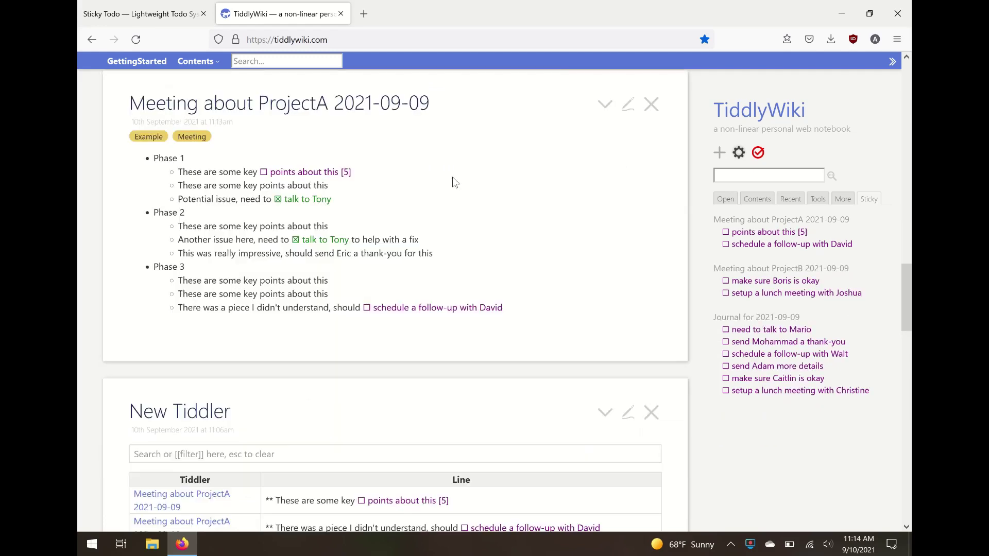
# Clear the sticky macro from "points about this" in view mode using the configured shift modifier
pyautogui.scroll(5, 452, 177)
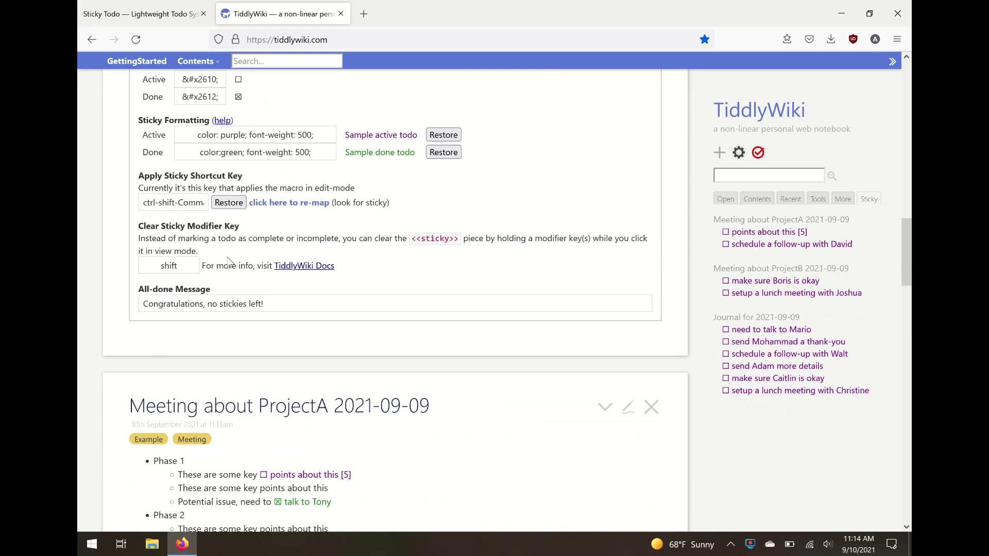
pyautogui.scroll(-4, 404, 292)
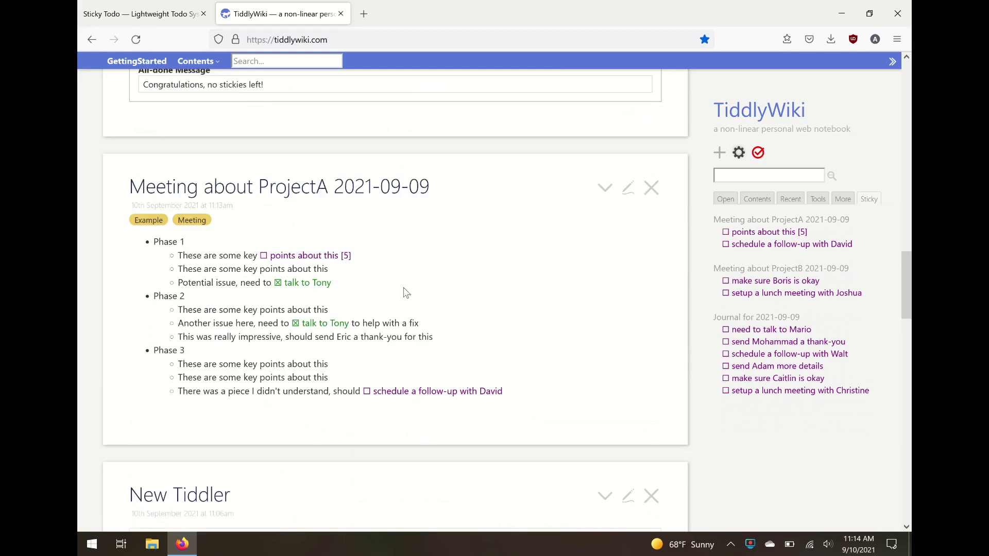
pyautogui.click(315, 256)
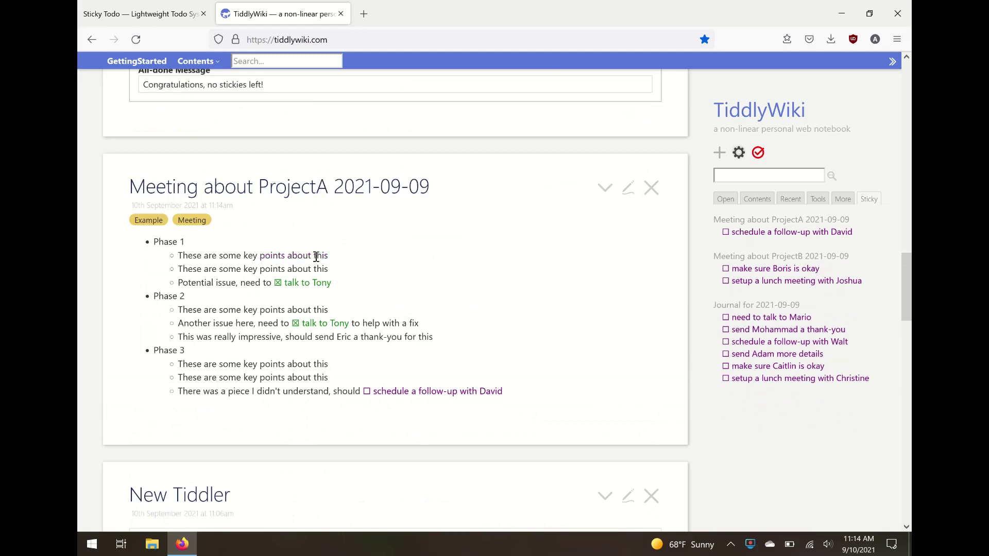
# Look up the possible modifier key values in the TiddlyWiki Docs linked under Clear Sticky Modifier Key, and return to the wiki
pyautogui.scroll(1, 360, 261)
pyautogui.scroll(3, 360, 261)
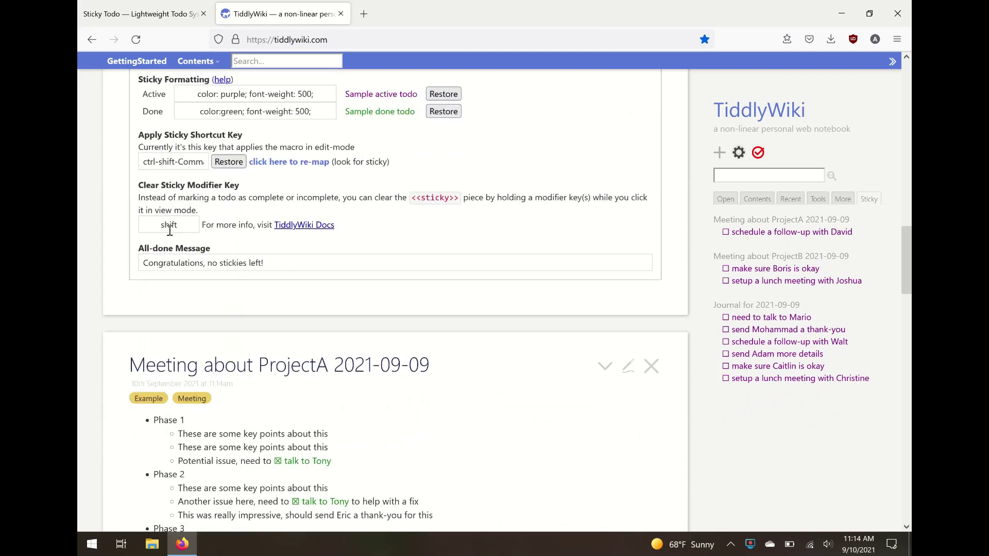
pyautogui.click(306, 226)
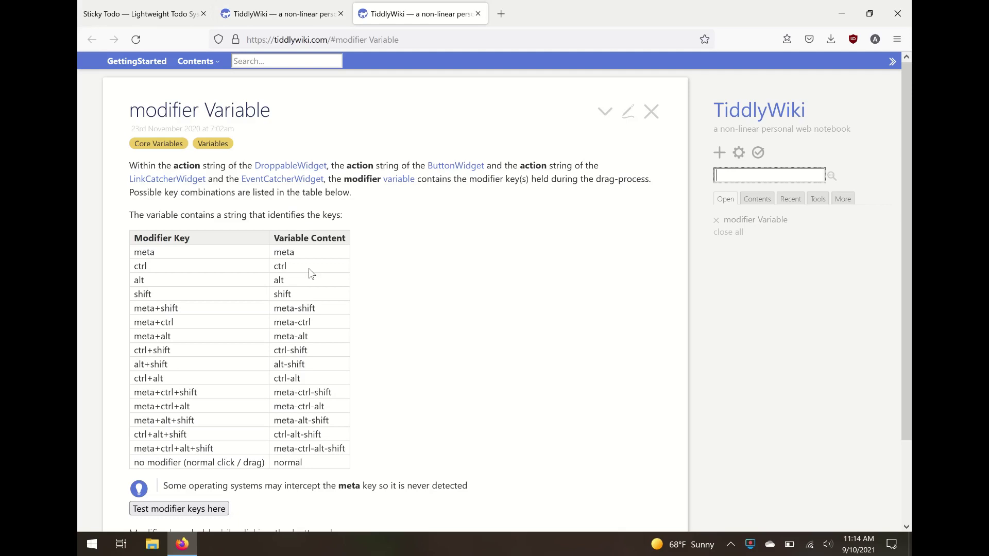
pyautogui.click(282, 17)
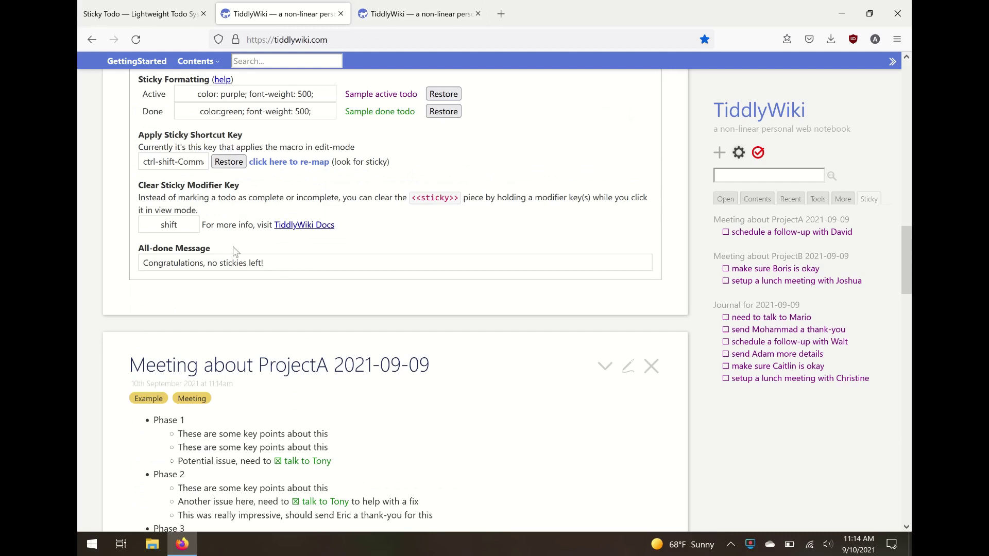
# Mark every remaining to-do in the Sticky sidebar summary as done
pyautogui.click(725, 232)
pyautogui.click(726, 232)
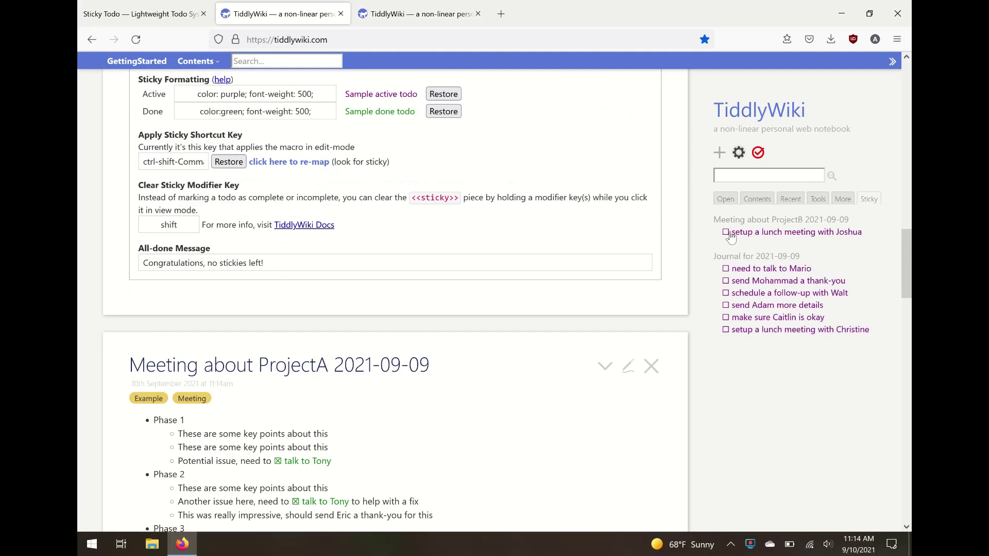
pyautogui.click(725, 232)
pyautogui.click(726, 232)
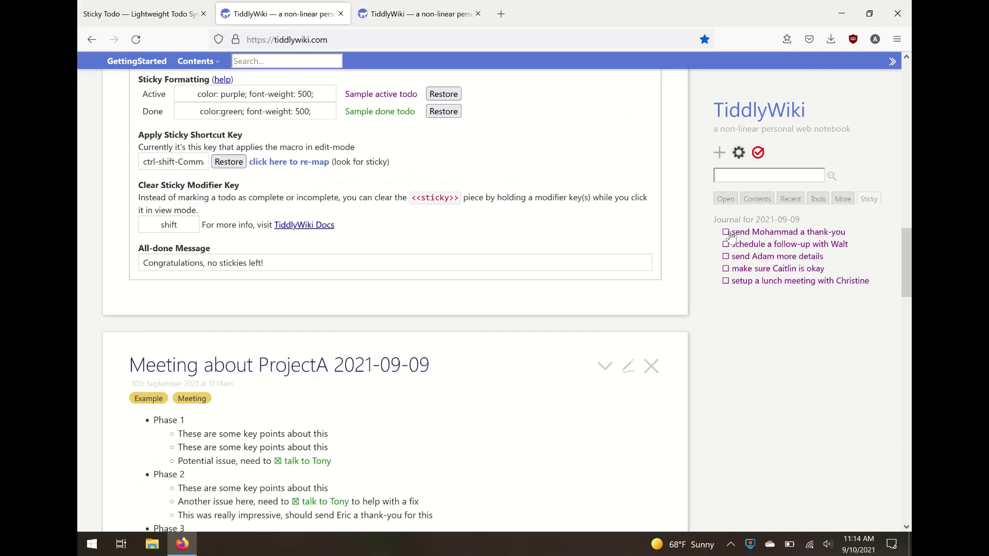
pyautogui.click(725, 232)
pyautogui.click(726, 233)
pyautogui.click(725, 233)
pyautogui.click(726, 232)
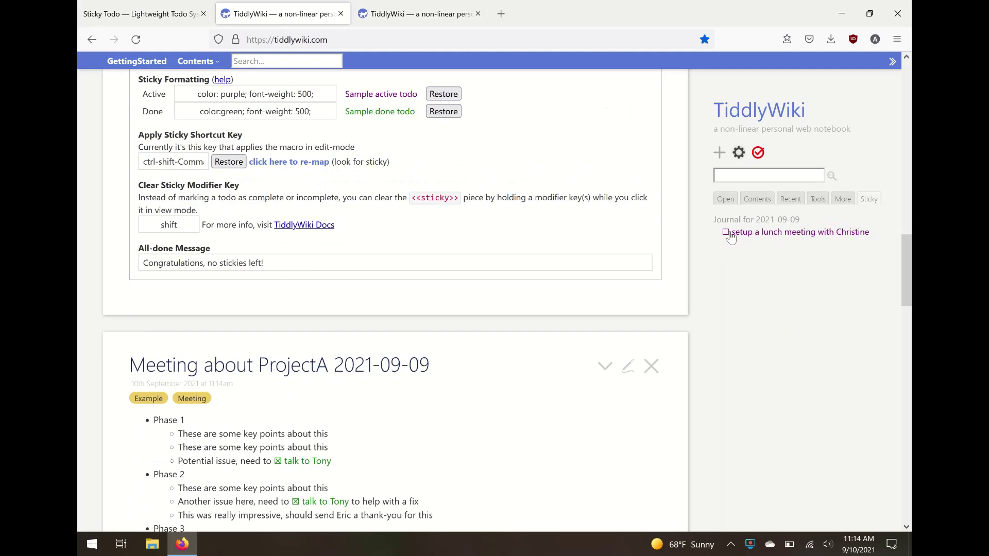
pyautogui.click(726, 233)
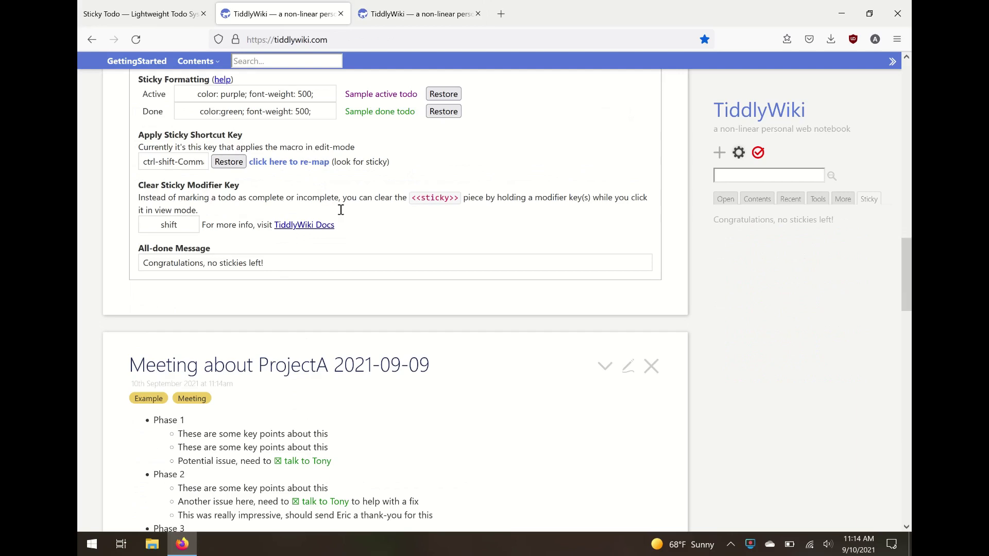
# Append the filler text ";alsdkjlkdsjf;lkdjl;kjs;dlkjf;lk" to the All-done Message, and restore the default message
pyautogui.click(289, 271)
pyautogui.write(';alsdkjlkdsjf;lkdj')
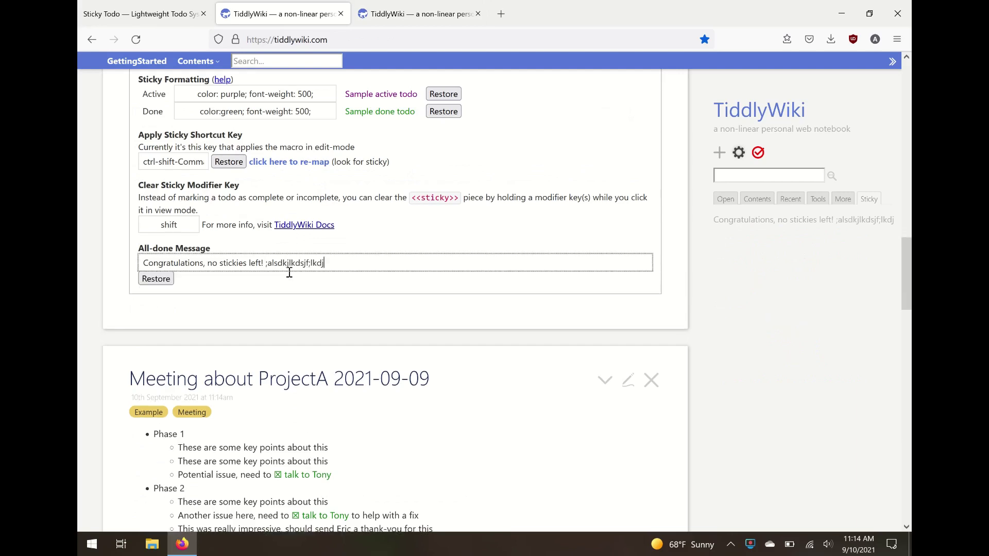
pyautogui.write('l;kjs;dlkjf;lk')
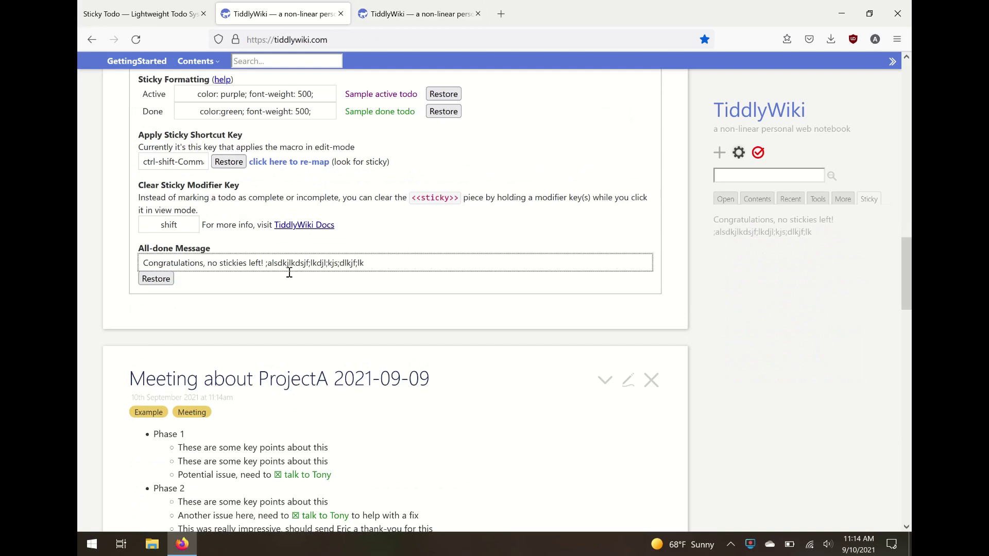
pyautogui.click(168, 279)
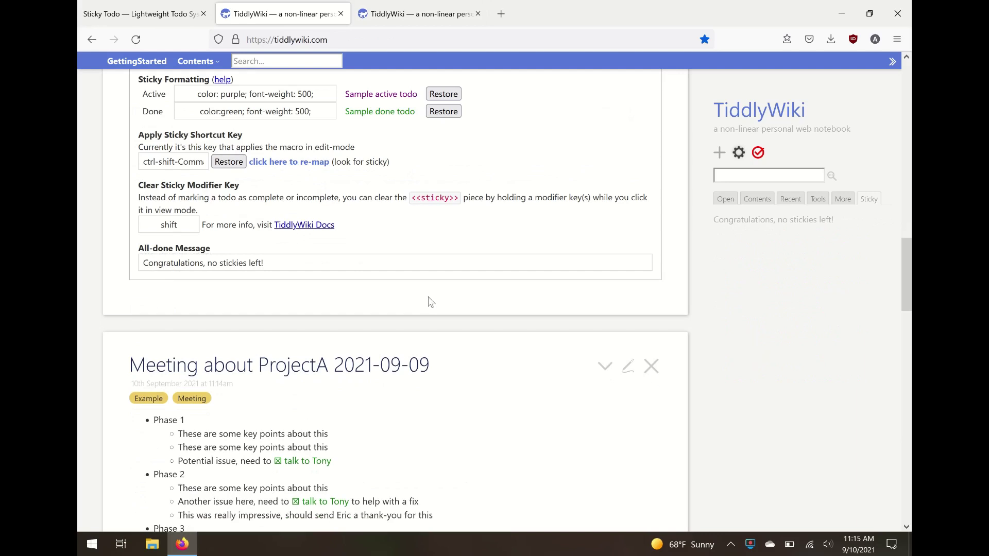
# Review the Meeting about ProjectA to-dos, the Sticky config options, the Sticky Todo page and the modifier Variable documentation, and return to the wiki
pyautogui.scroll(-4, 430, 302)
pyautogui.scroll(-1, 433, 303)
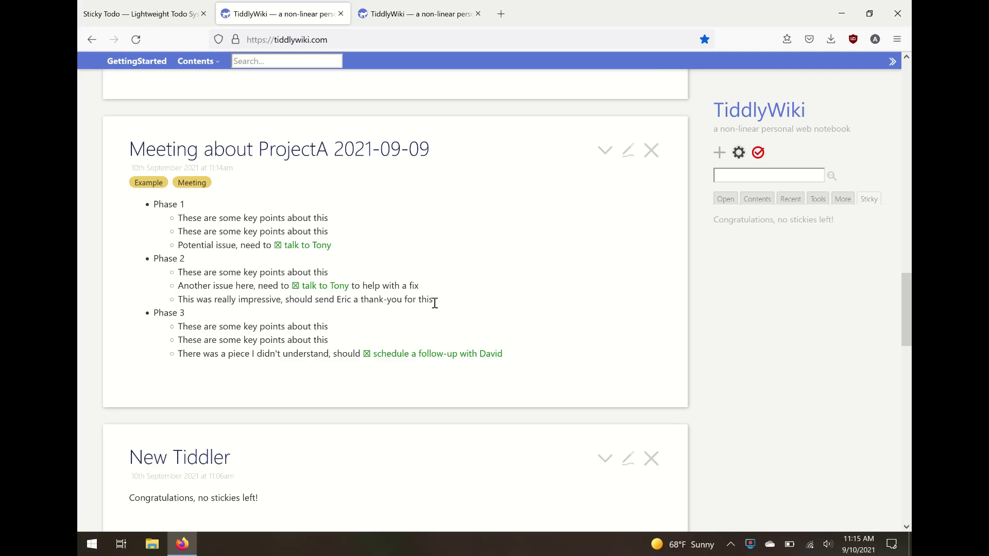
pyautogui.scroll(8, 404, 135)
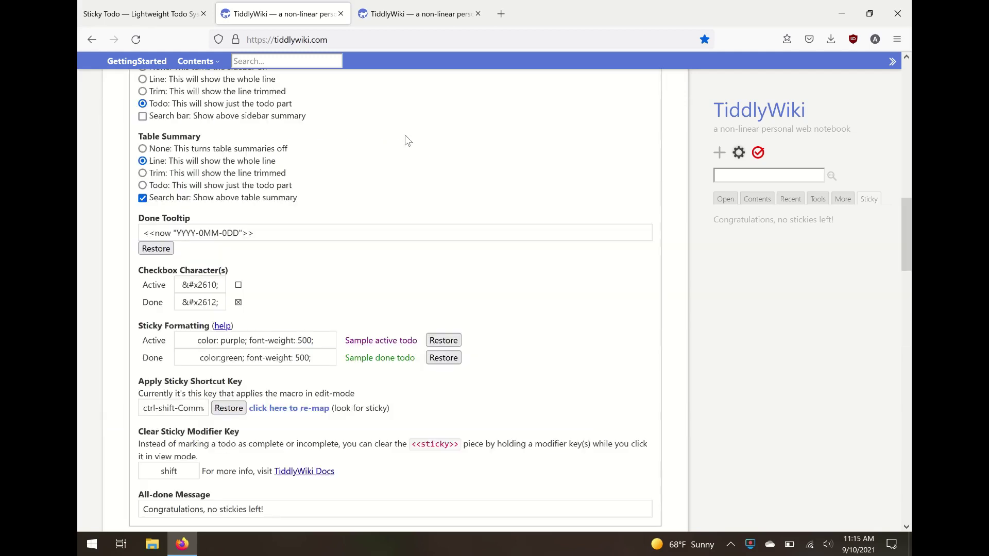
pyautogui.scroll(-3, 405, 150)
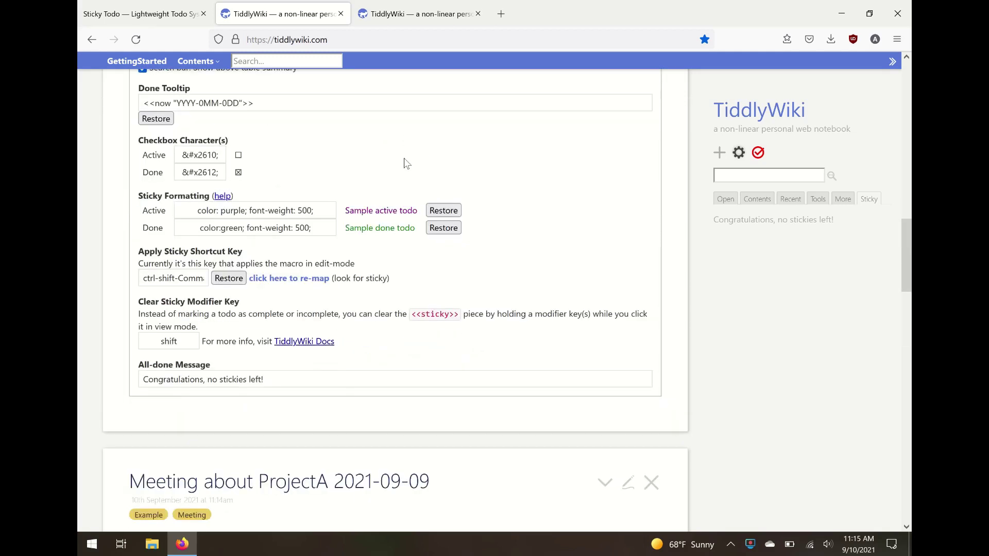
pyautogui.click(155, 14)
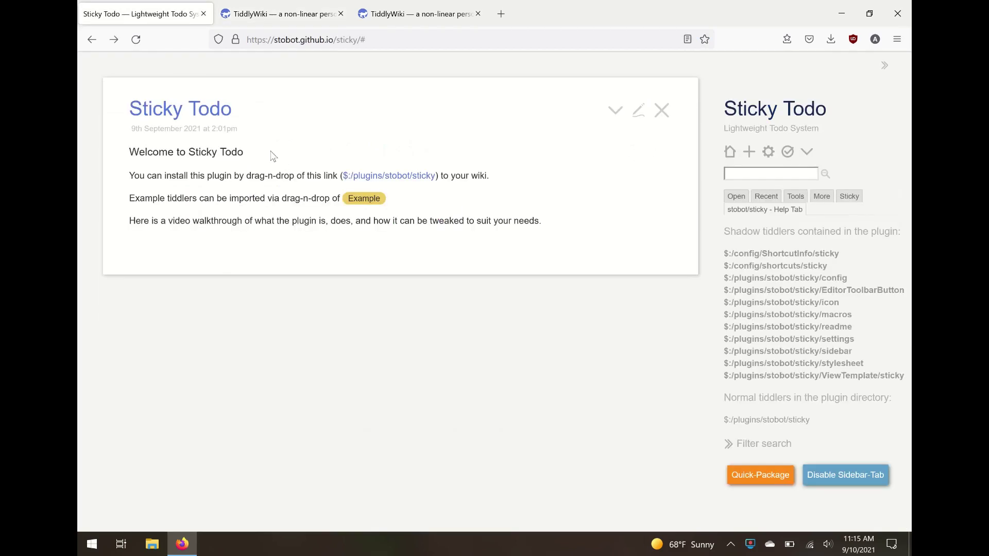
pyautogui.click(425, 13)
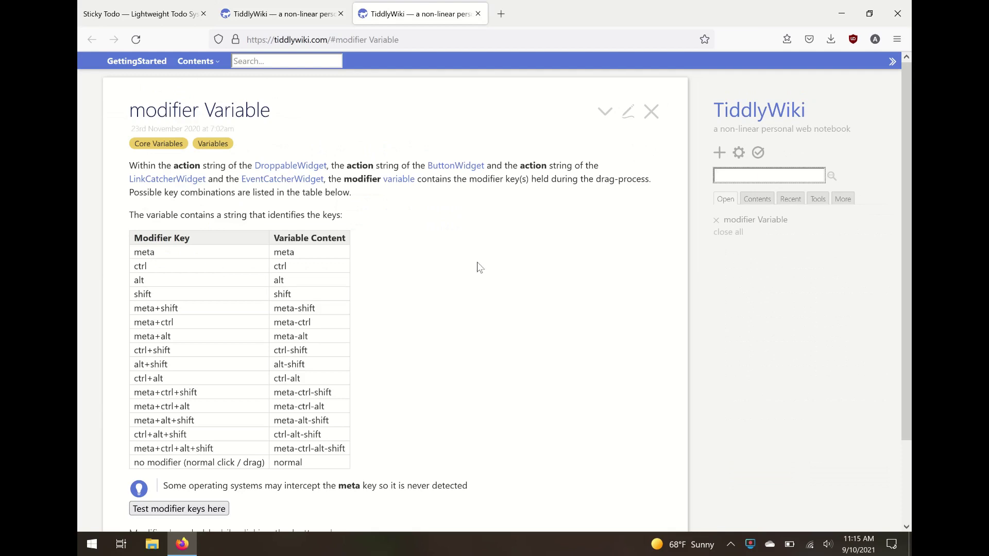
pyautogui.scroll(-1, 479, 267)
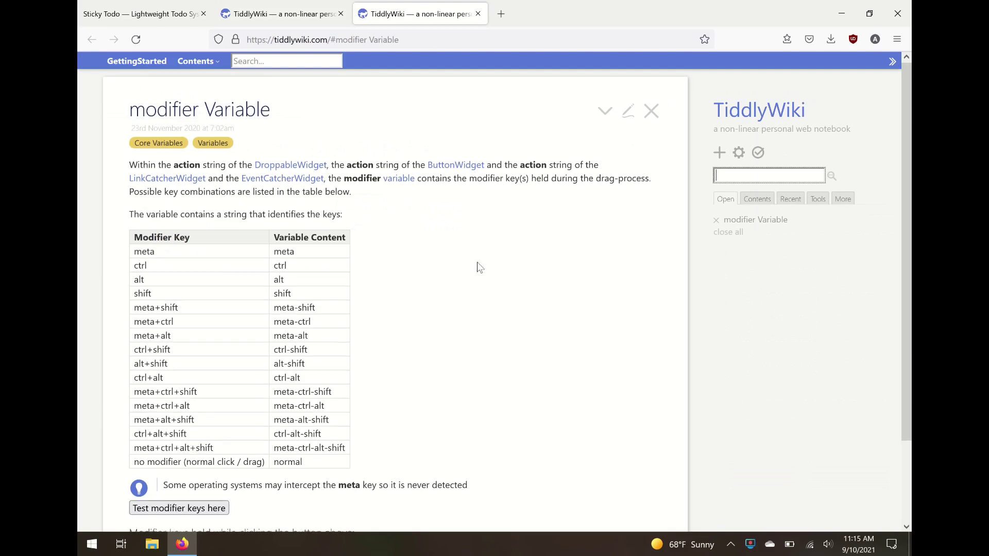
pyautogui.click(283, 22)
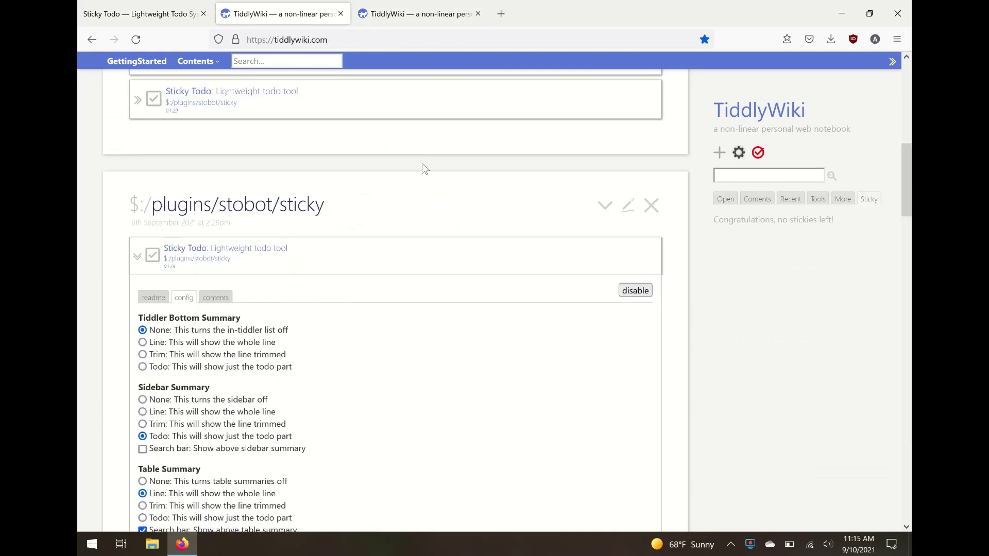